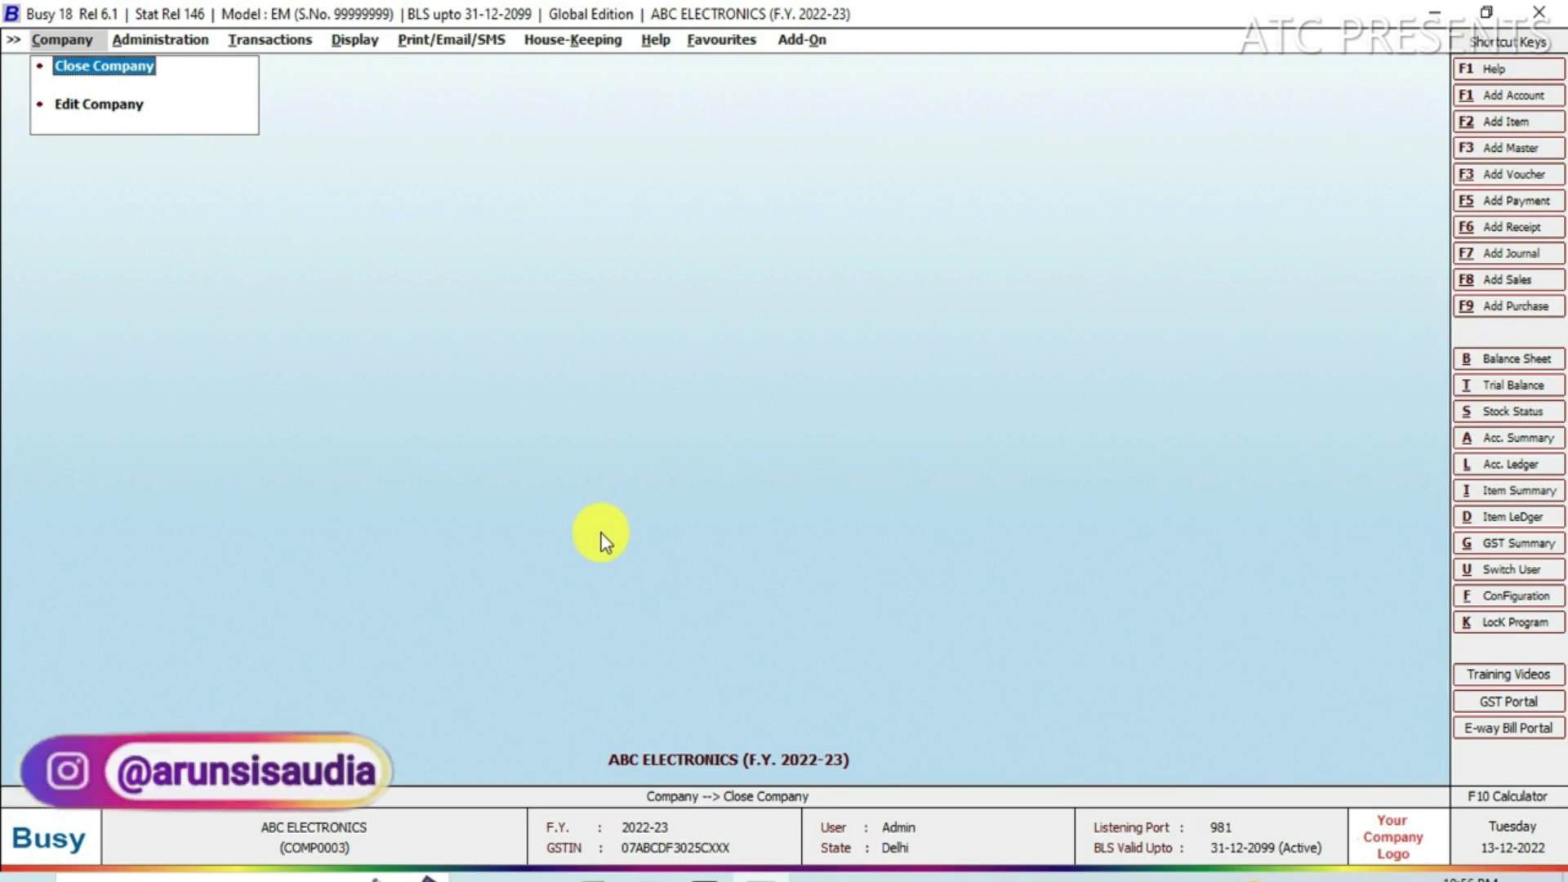
Open the Add New User form from Administration > Users > Add.
key(Right)
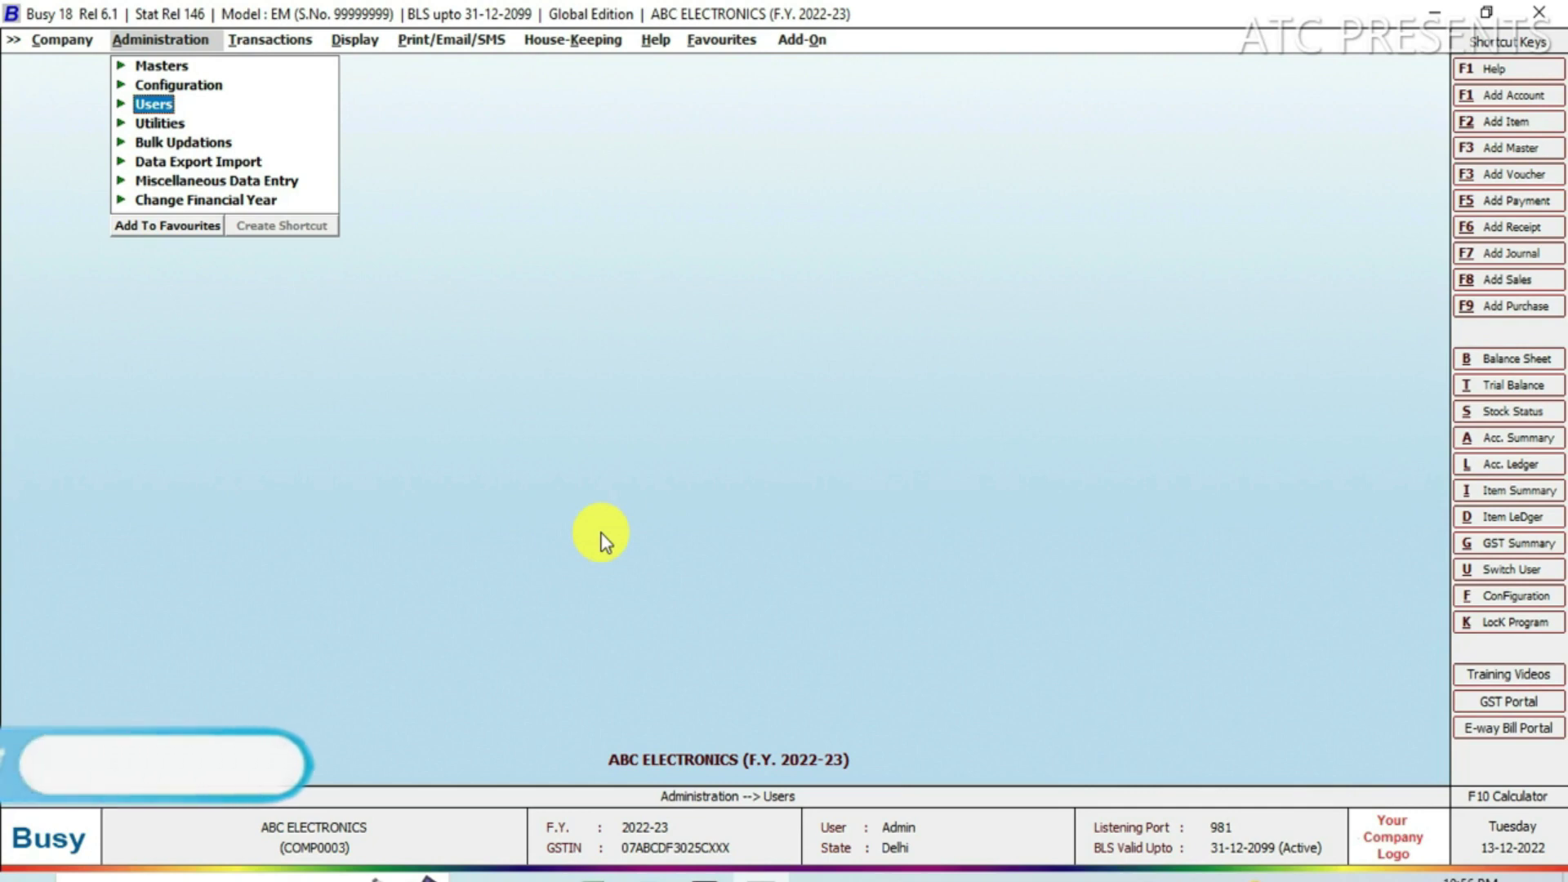
click(162, 113)
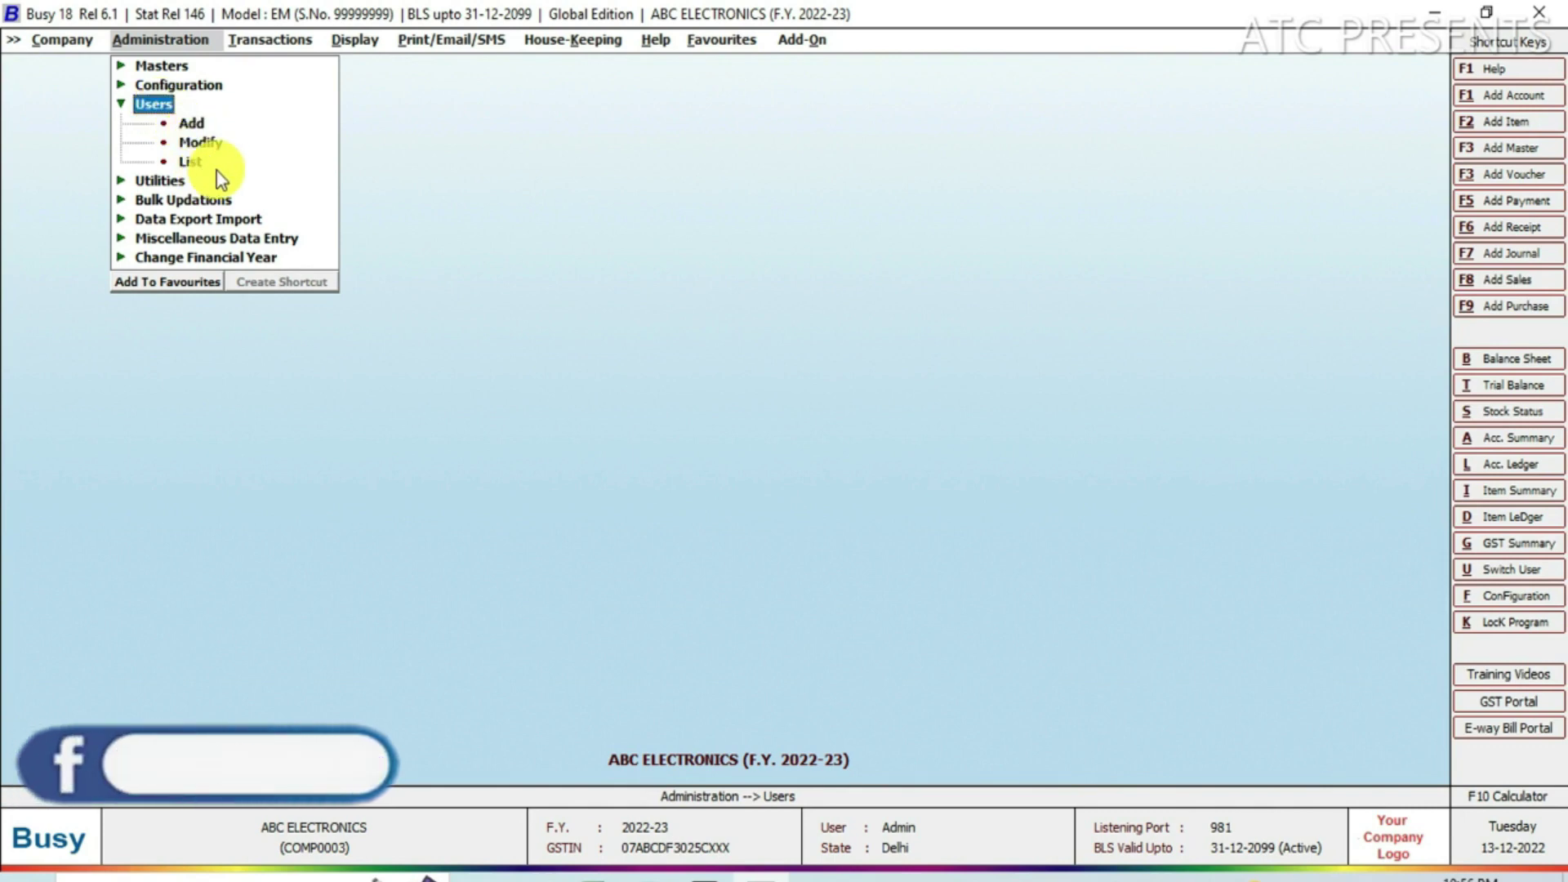
click(192, 125)
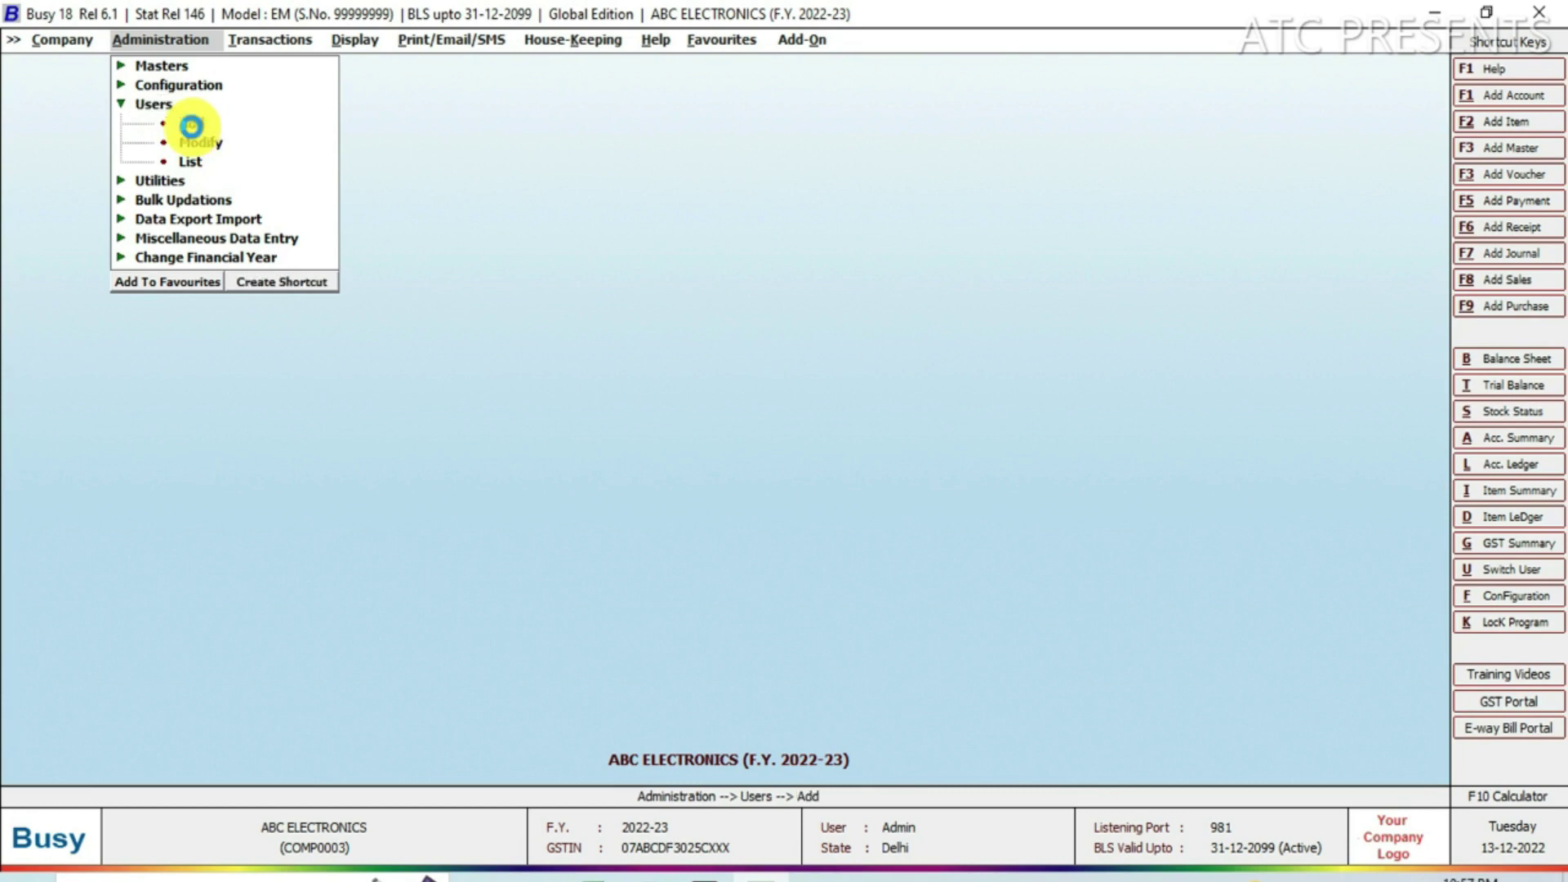
click(191, 126)
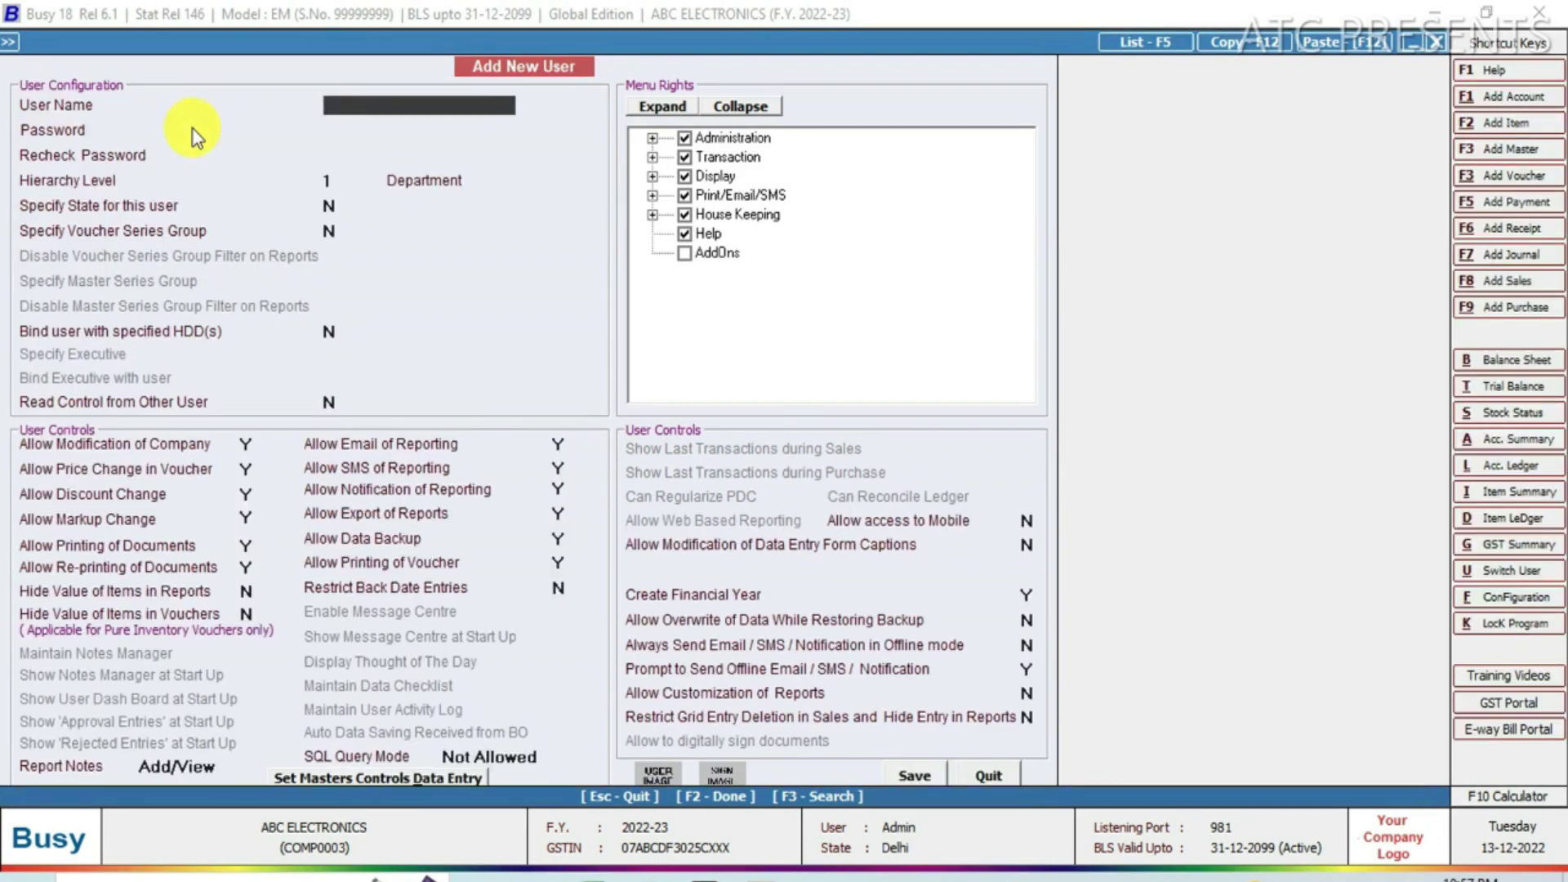
Enter the new user's name and password twice, keep hierarchy level 1, and set department SALES.
text(AMIT)
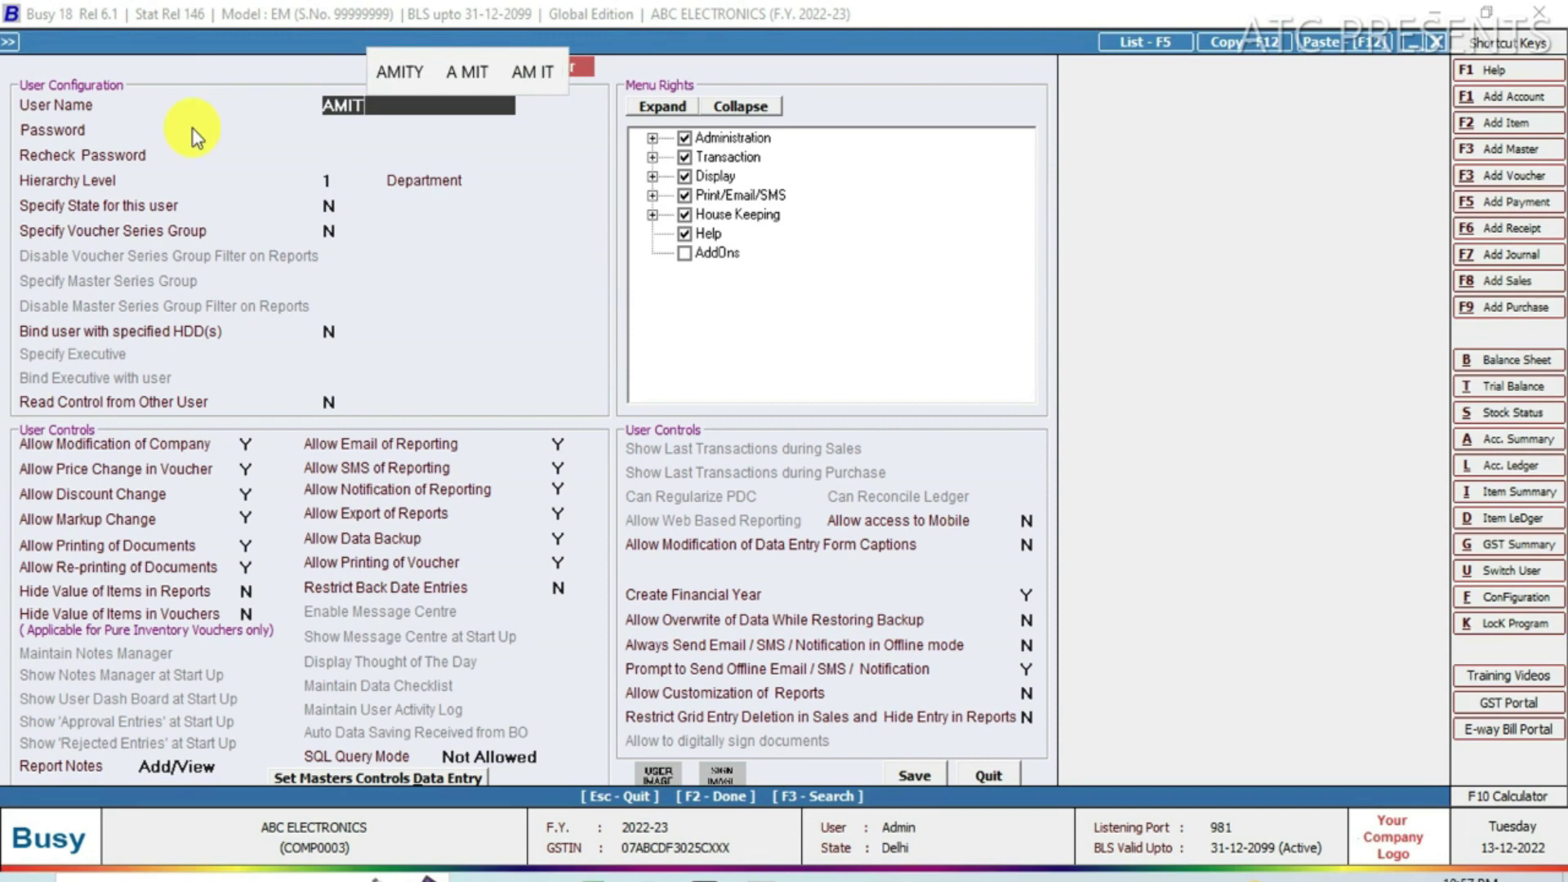
key(Return)
text(12)
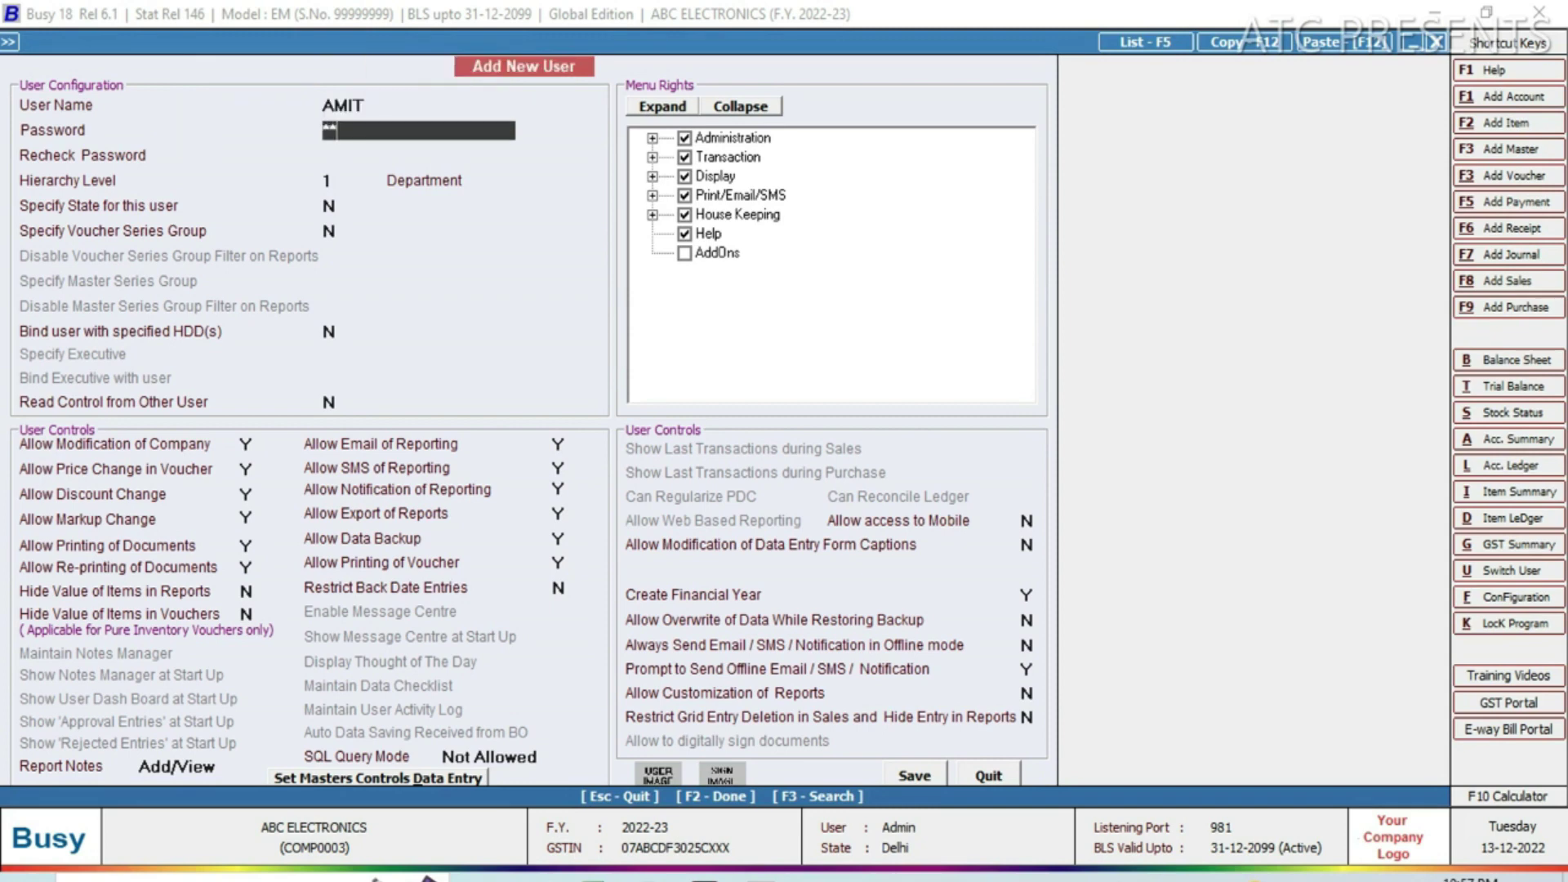
text(34)
key(Return)
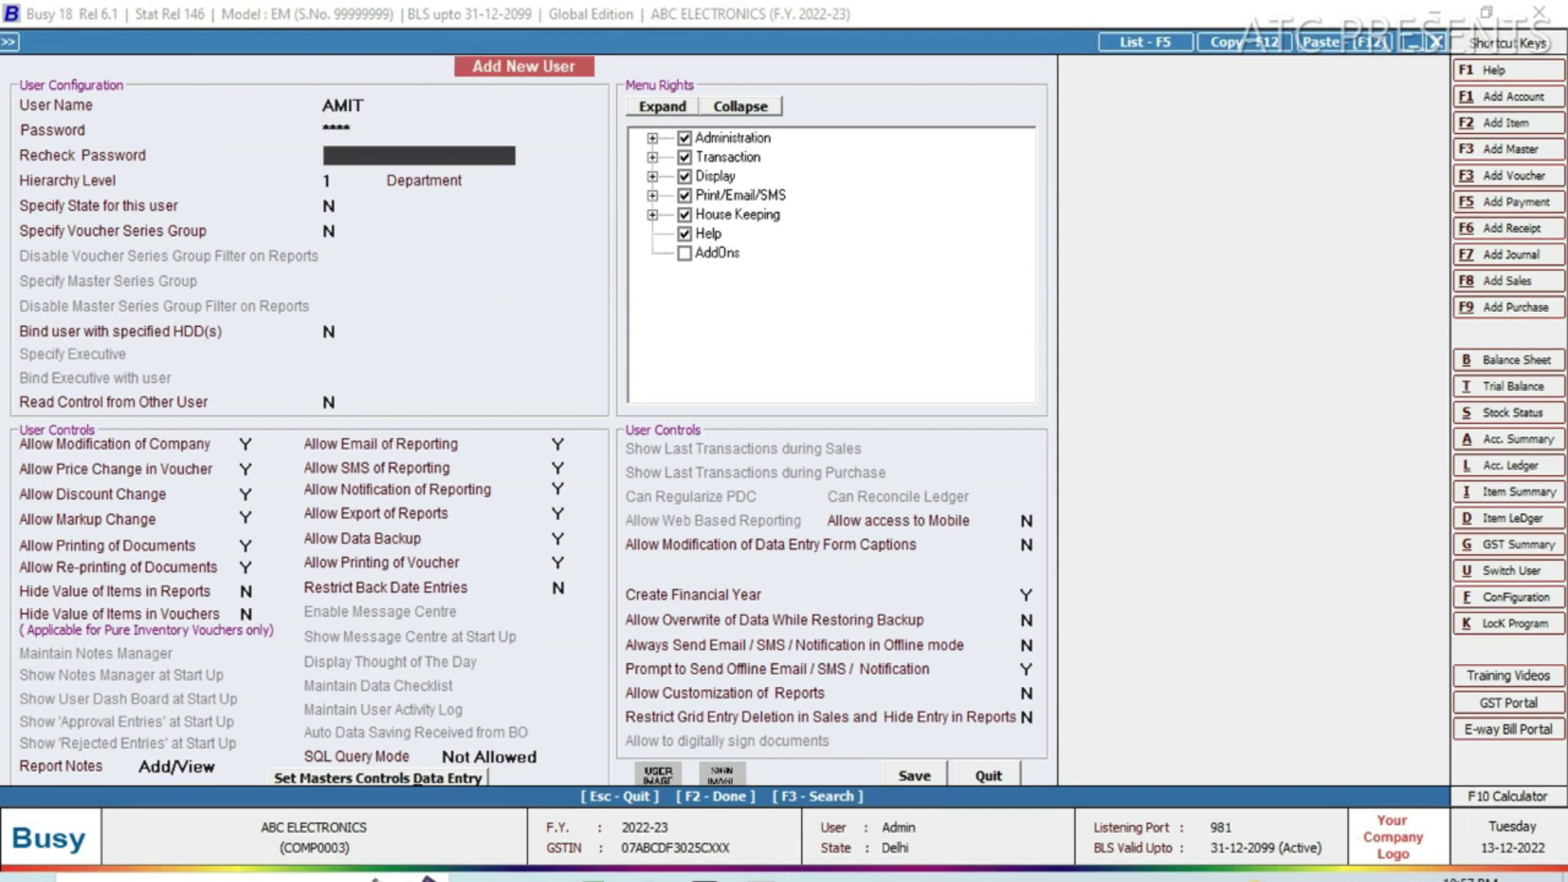
text(123)
key(Return)
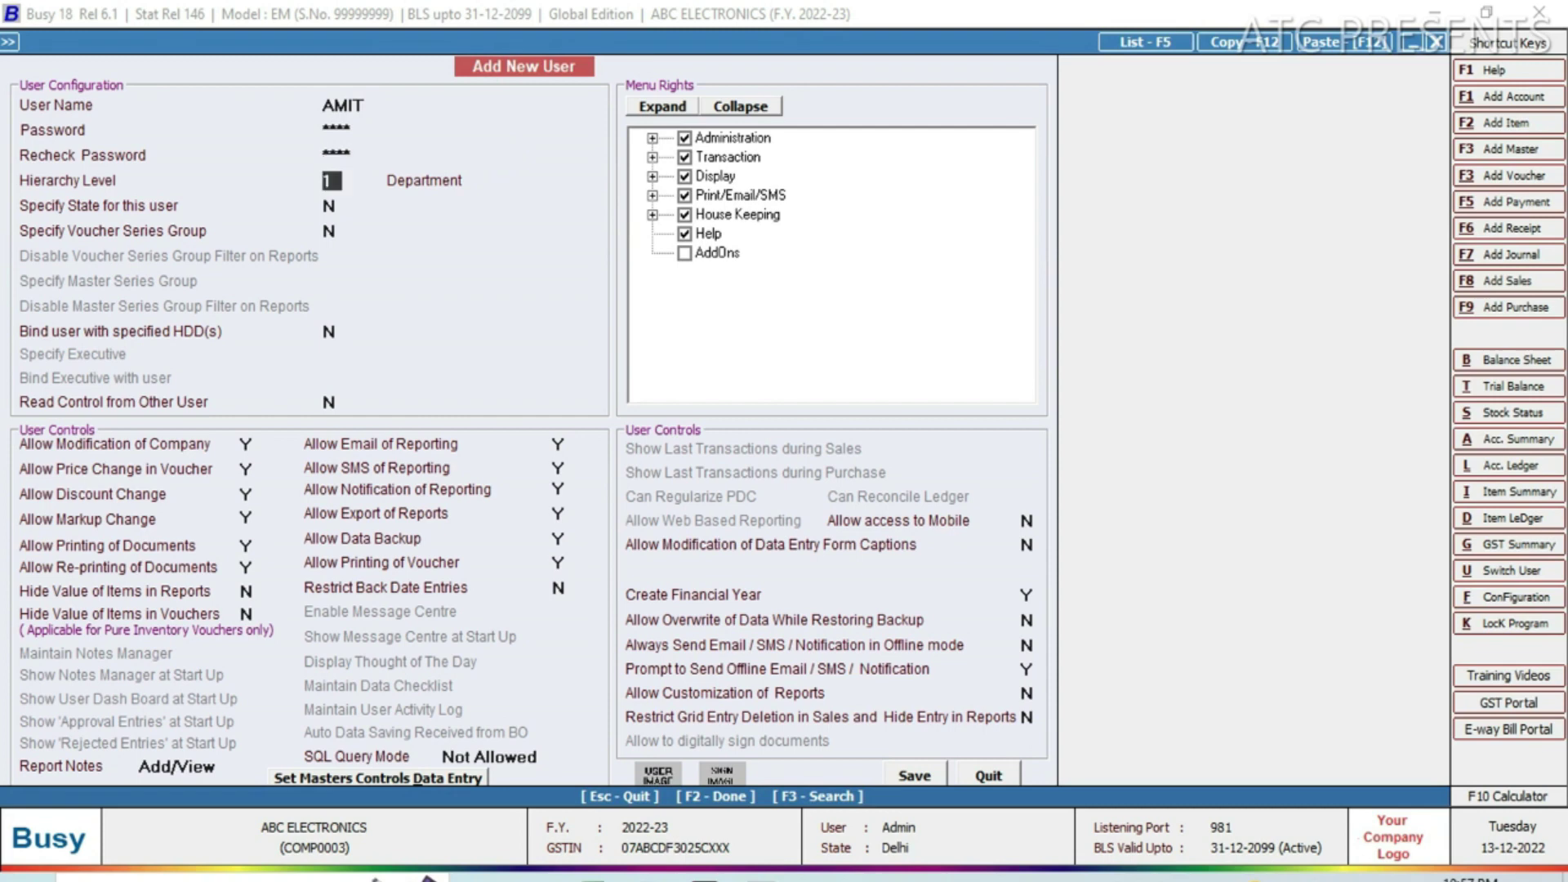
key(Return)
text(SALES)
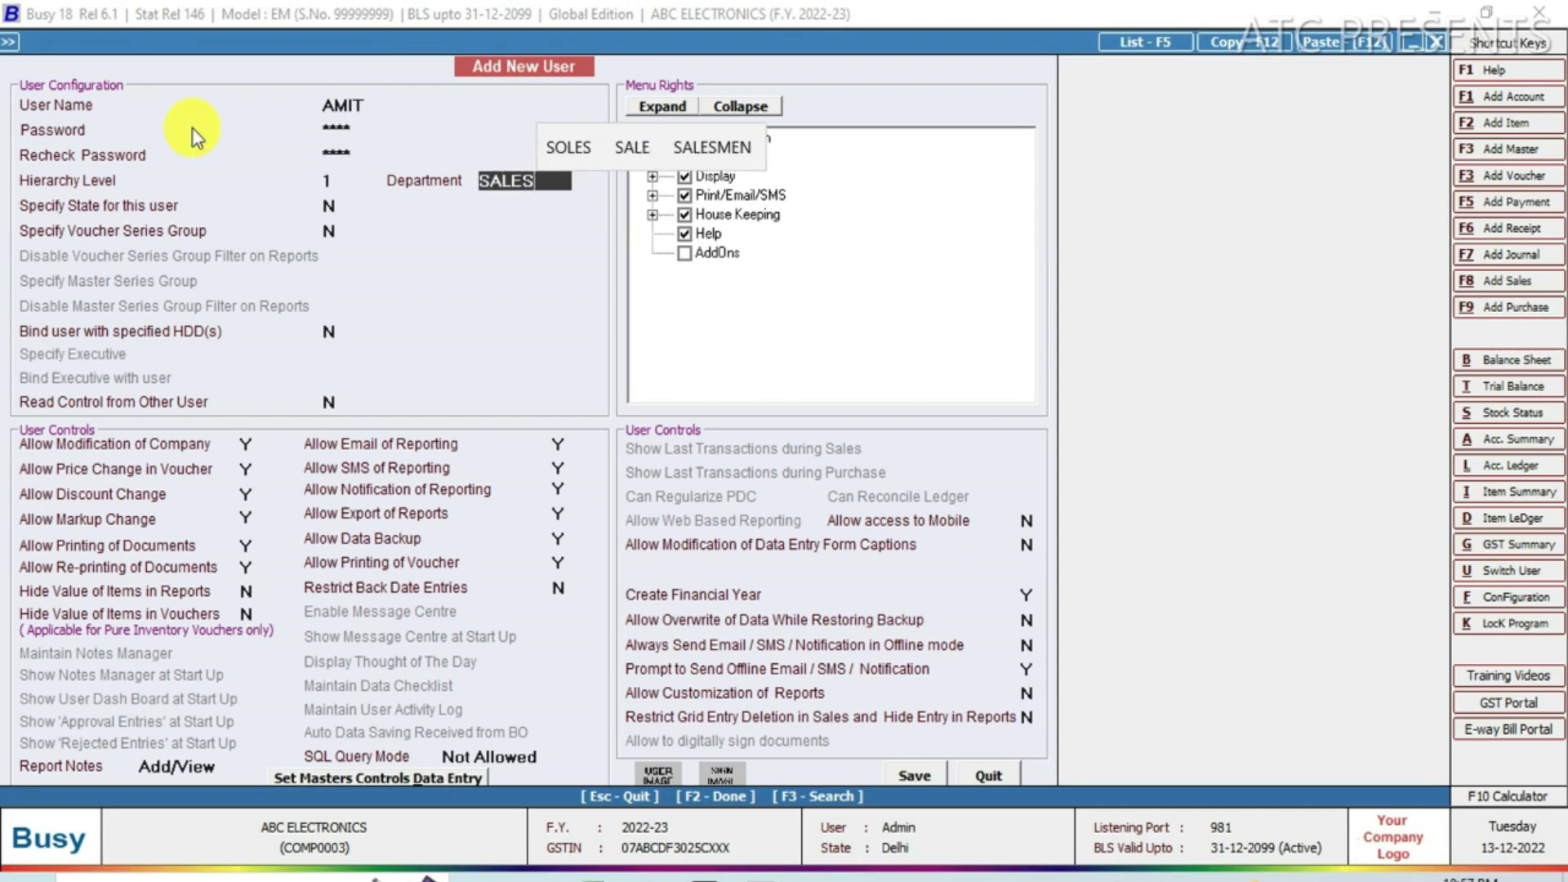
key(Return)
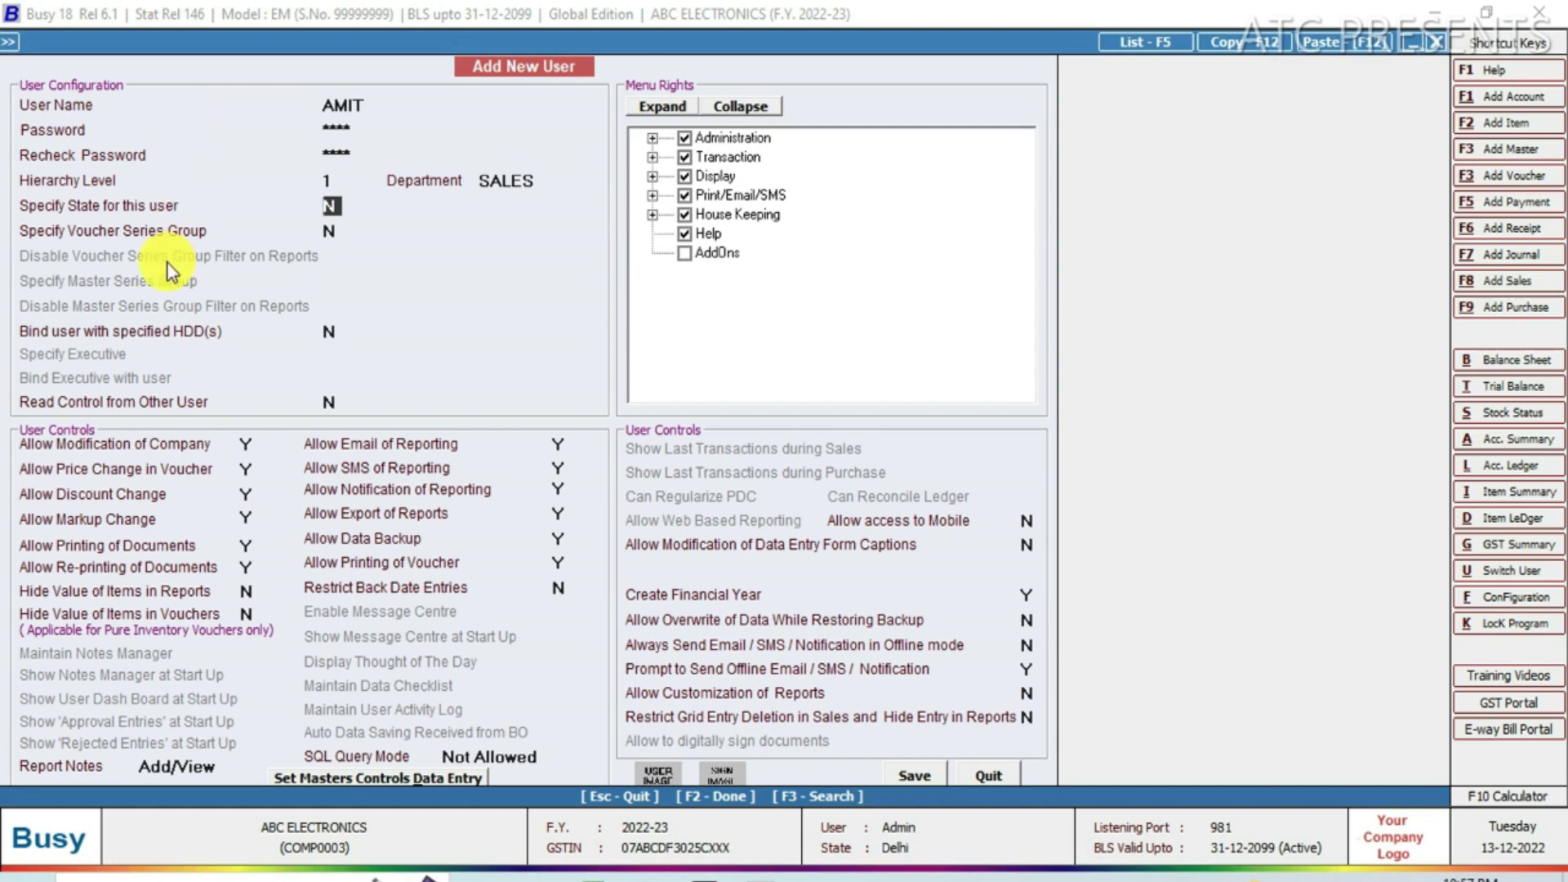
Set Allow Price Change in Voucher to N for Sales vouchers.
click(245, 467)
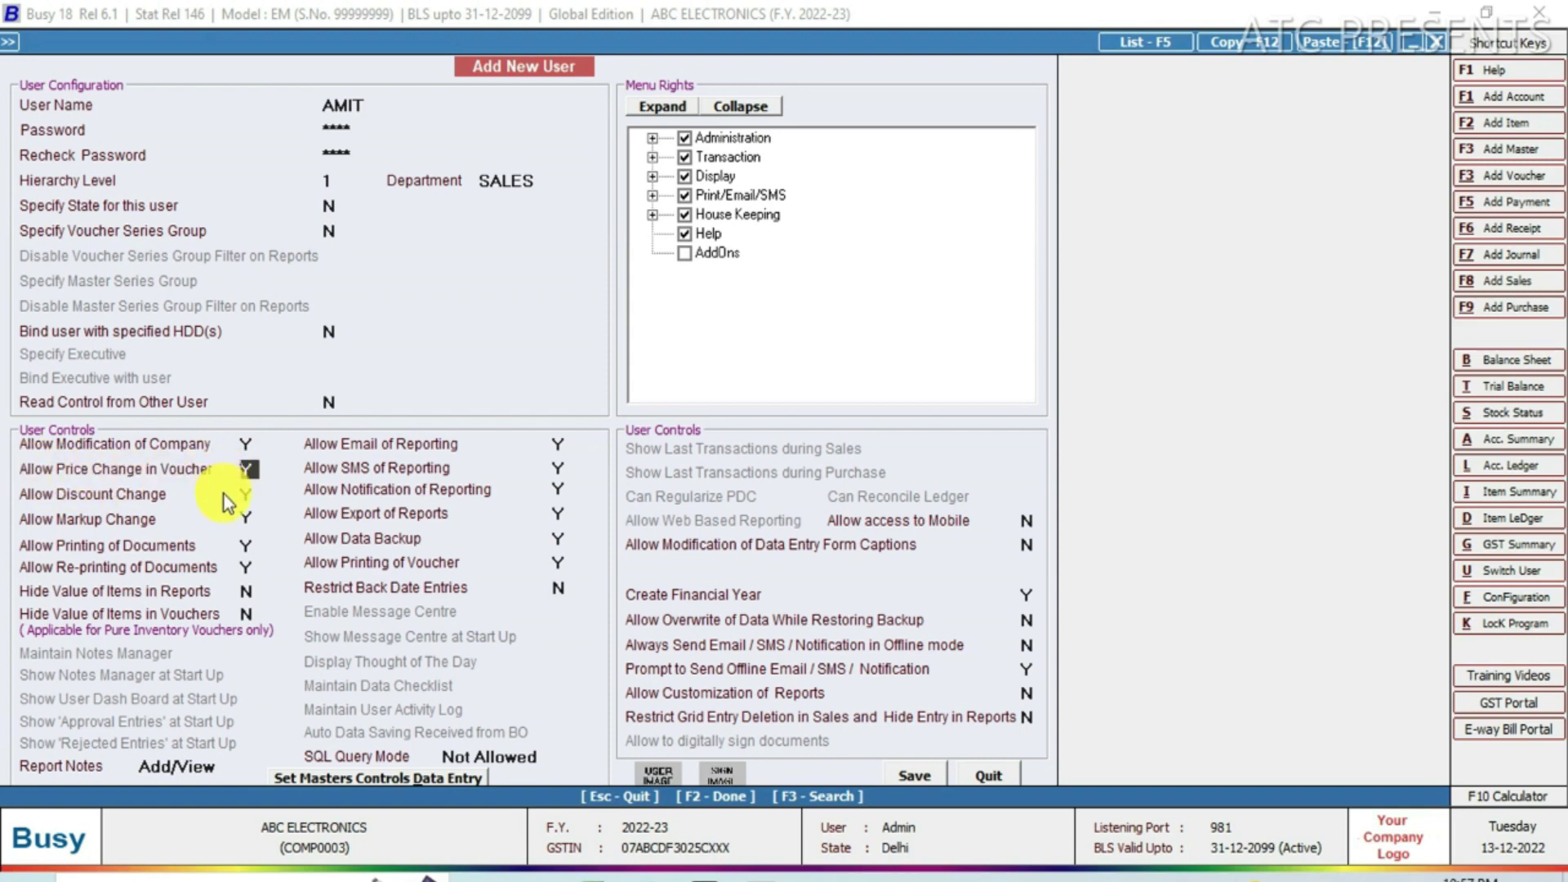
text(N)
click(284, 486)
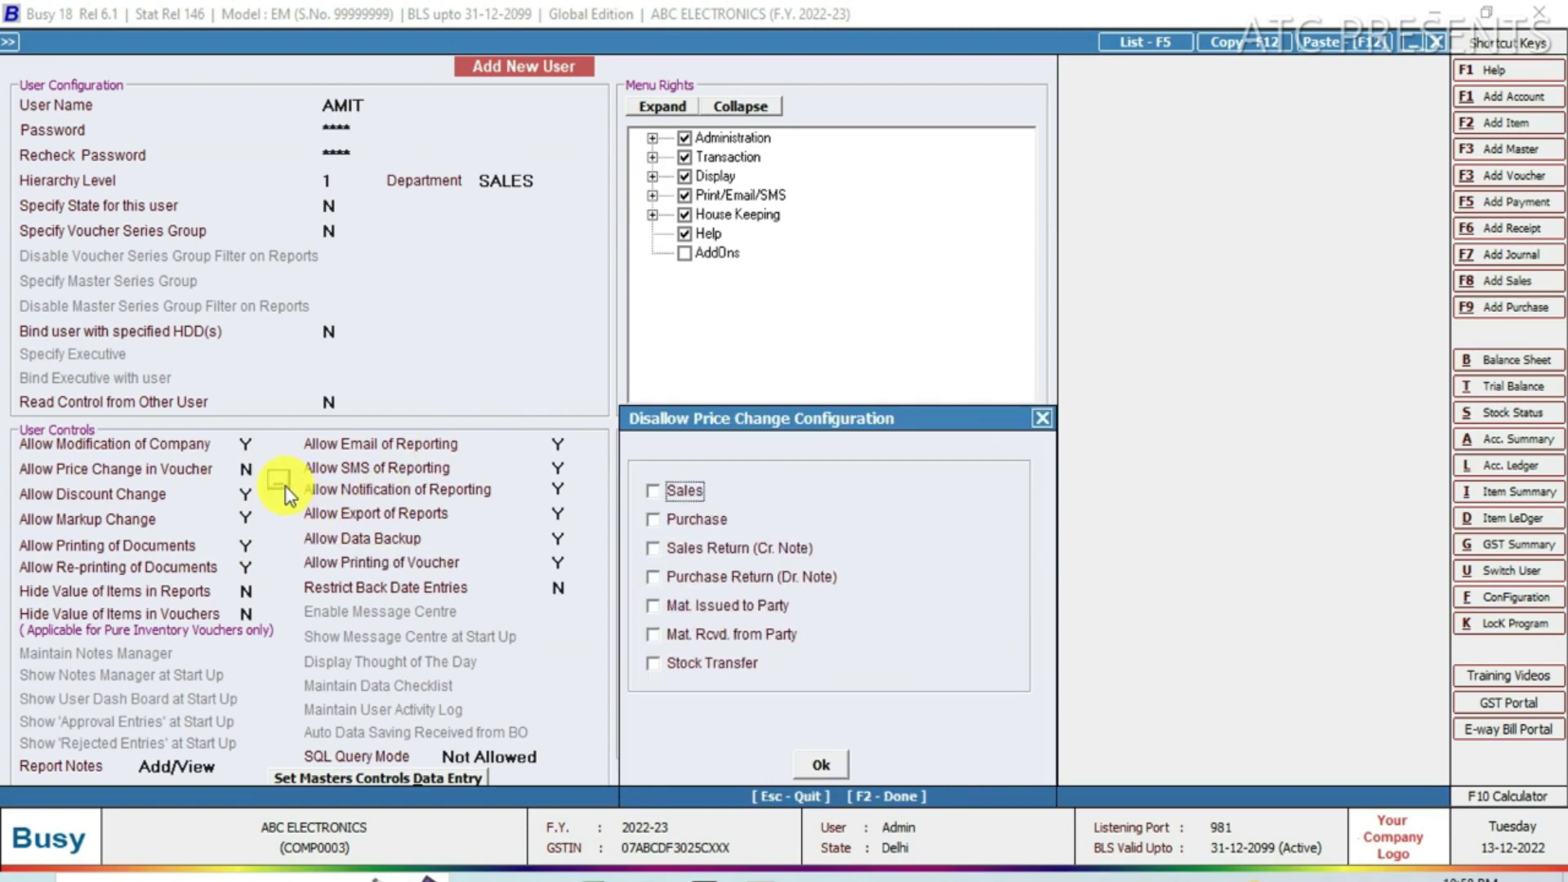
click(653, 491)
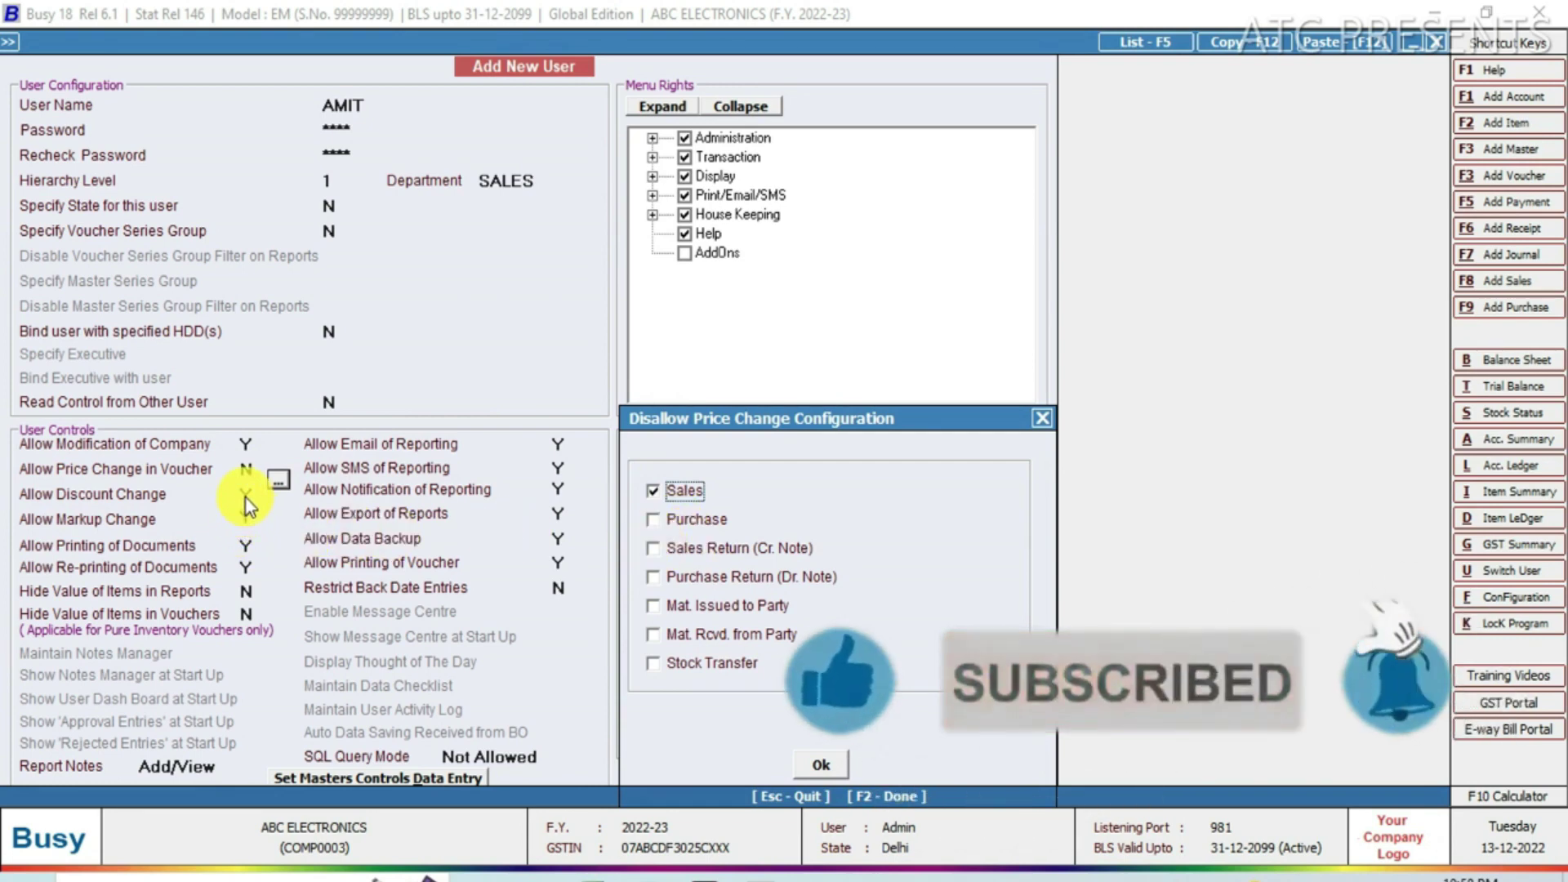
click(826, 766)
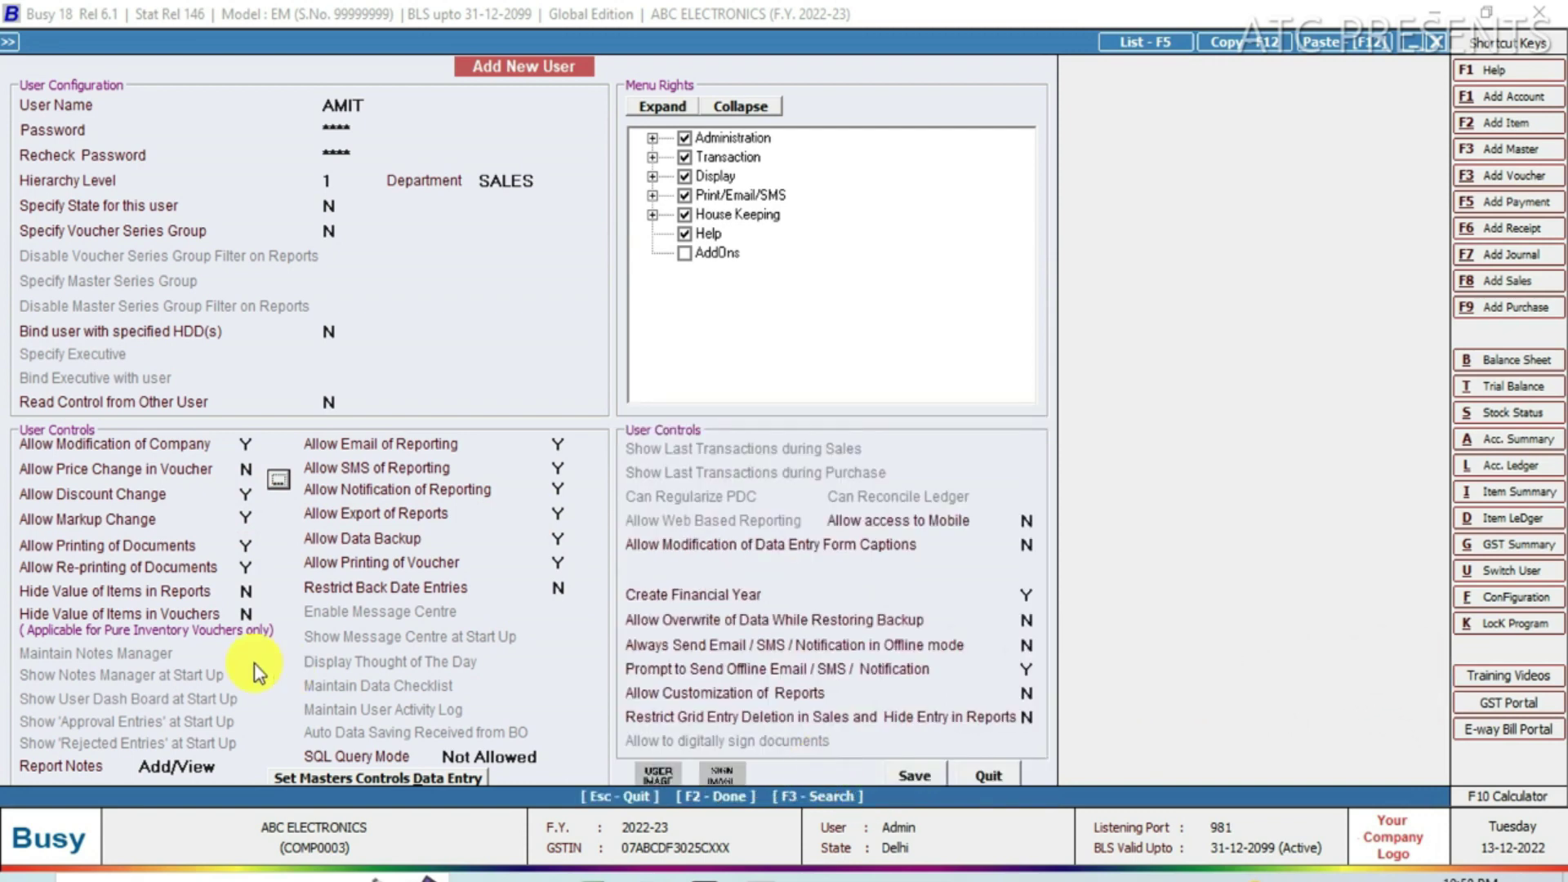
Set Allow Discount Change to N for Sales vouchers.
click(247, 495)
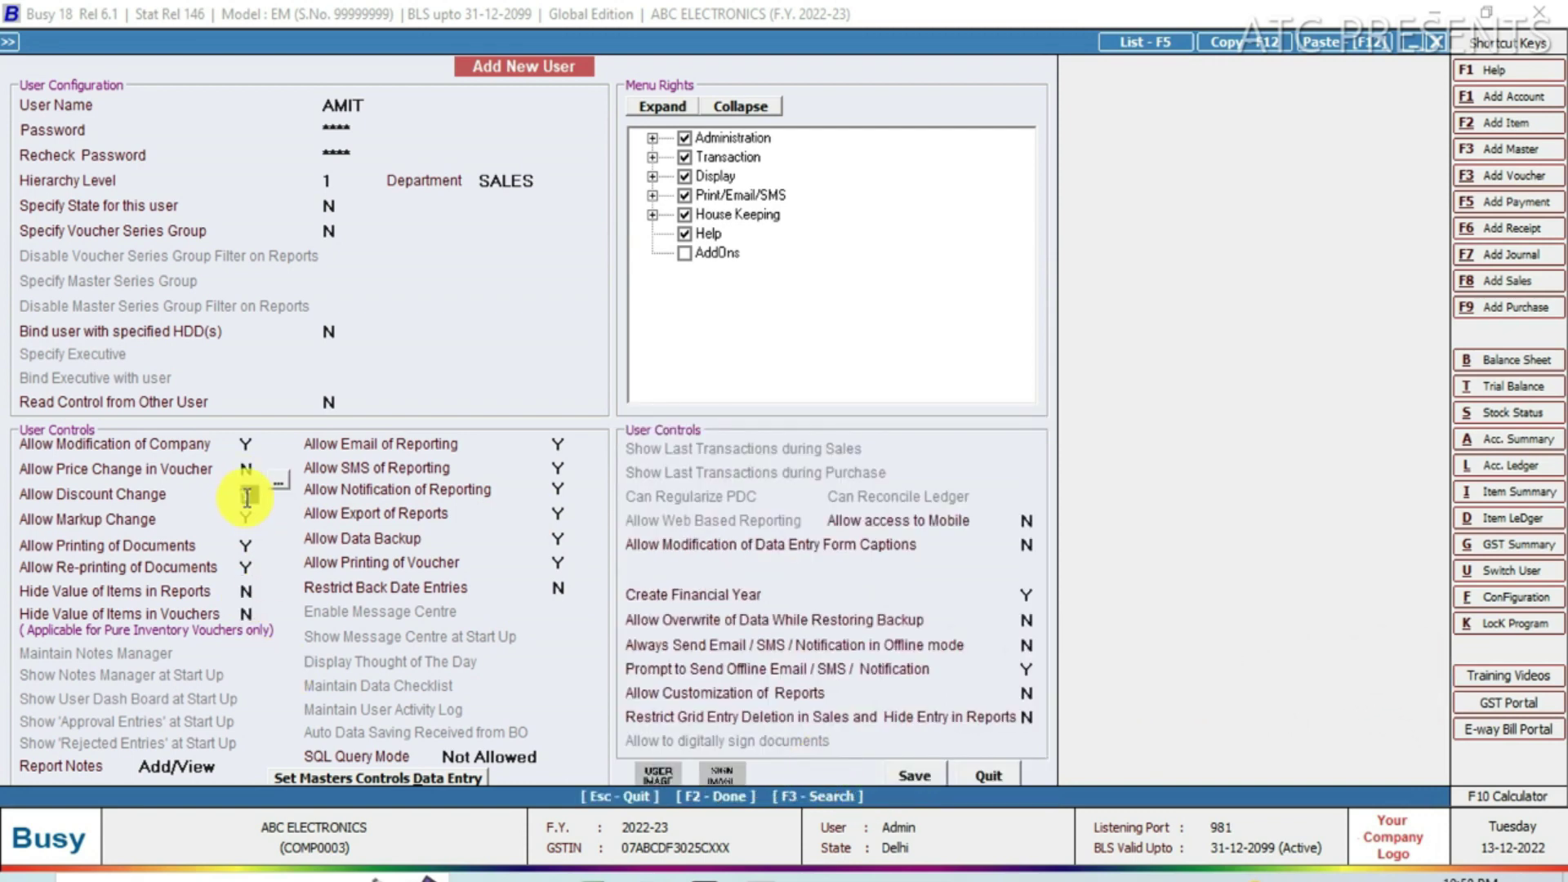
text(N)
key(Return)
key(Return)
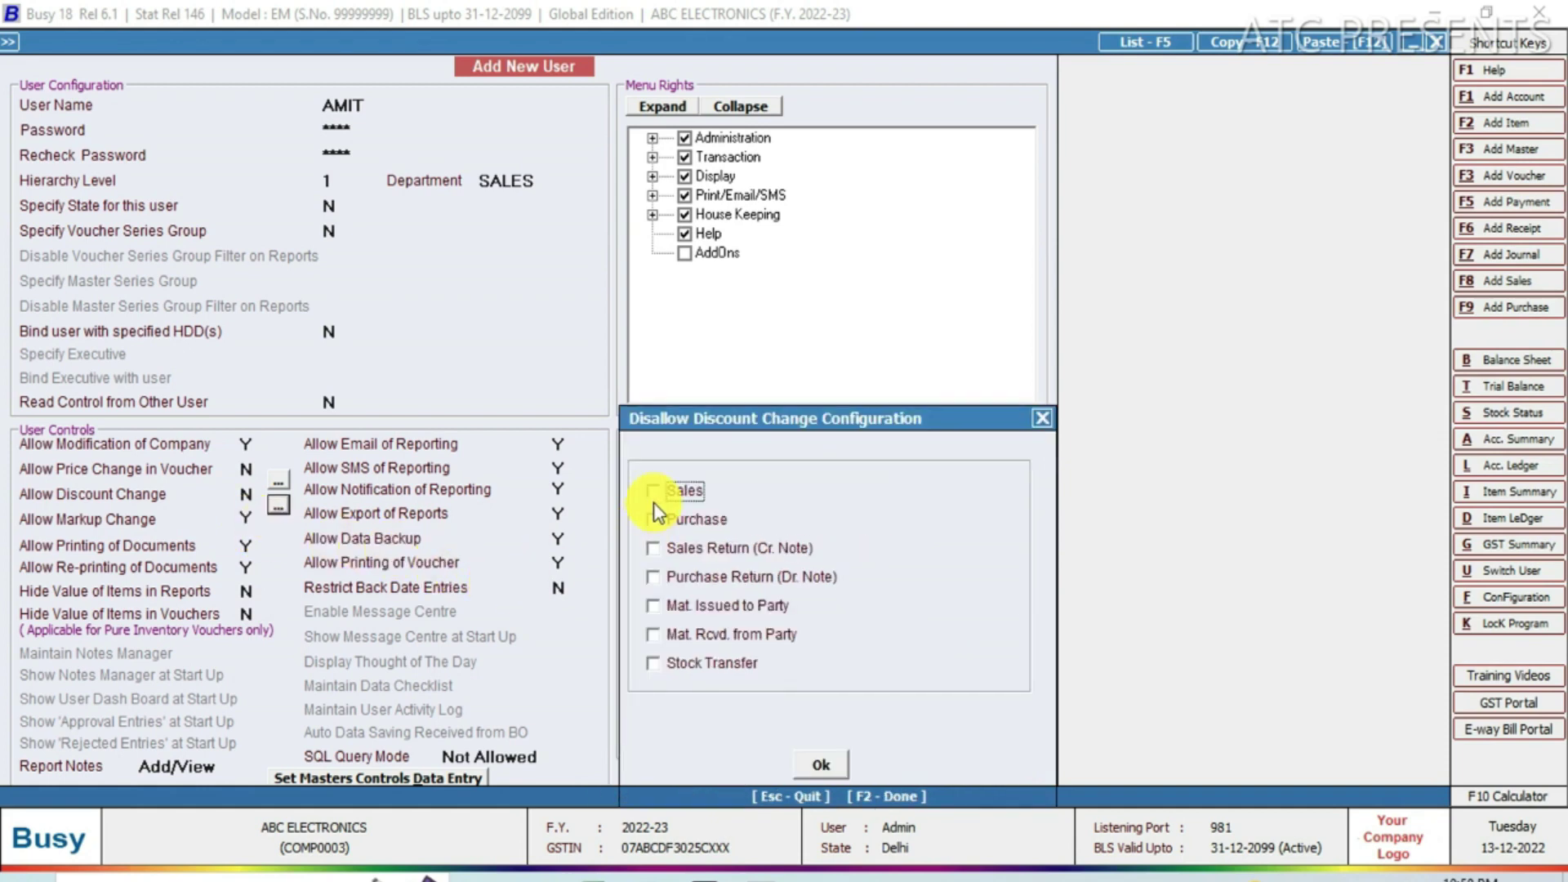
click(653, 492)
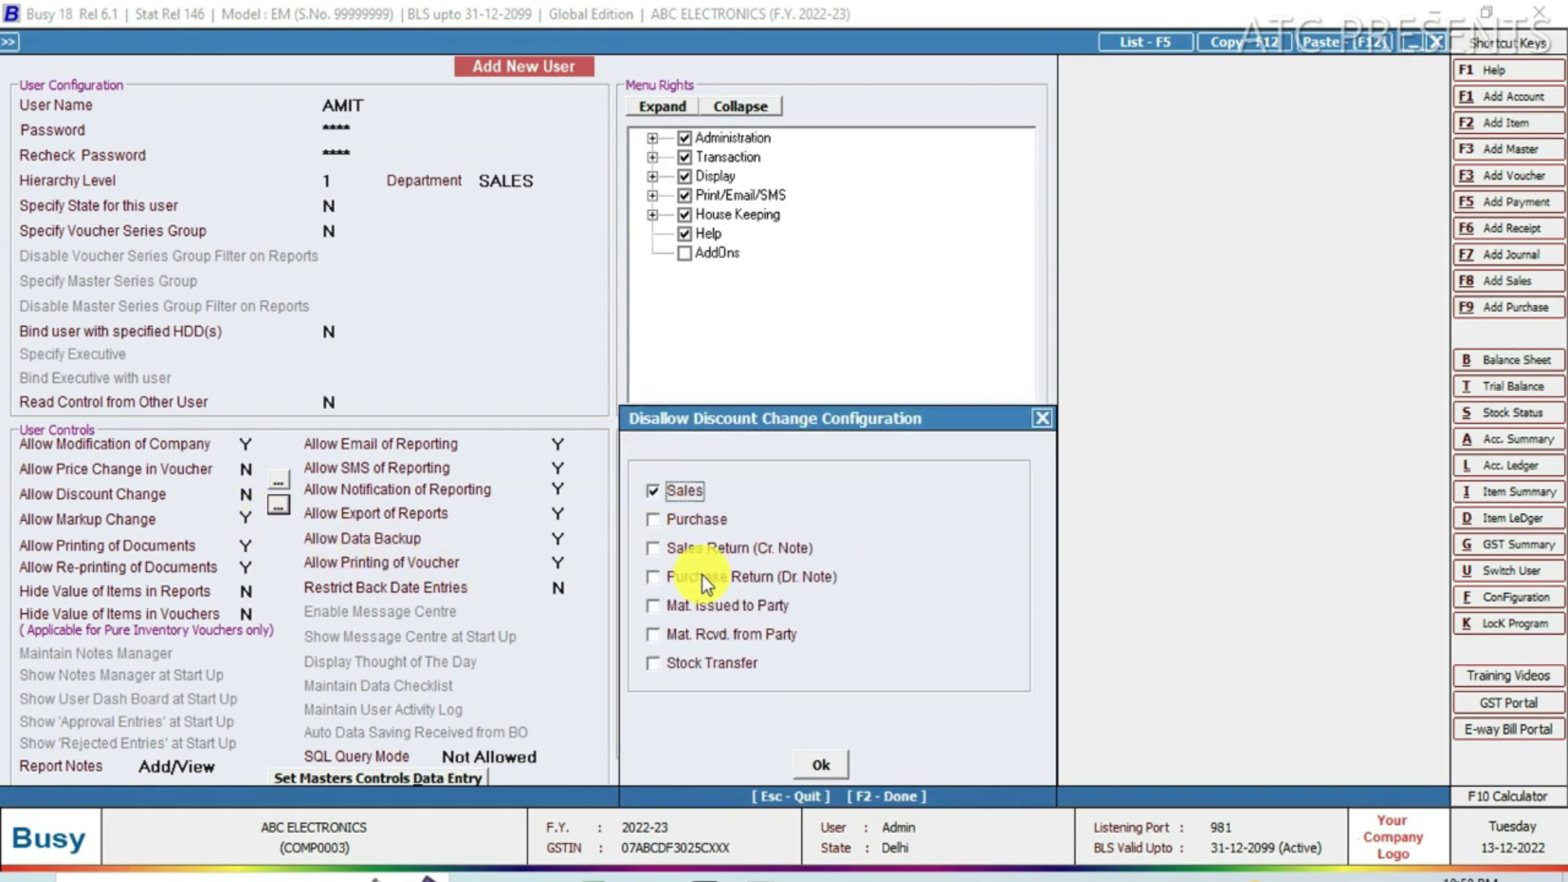
click(819, 765)
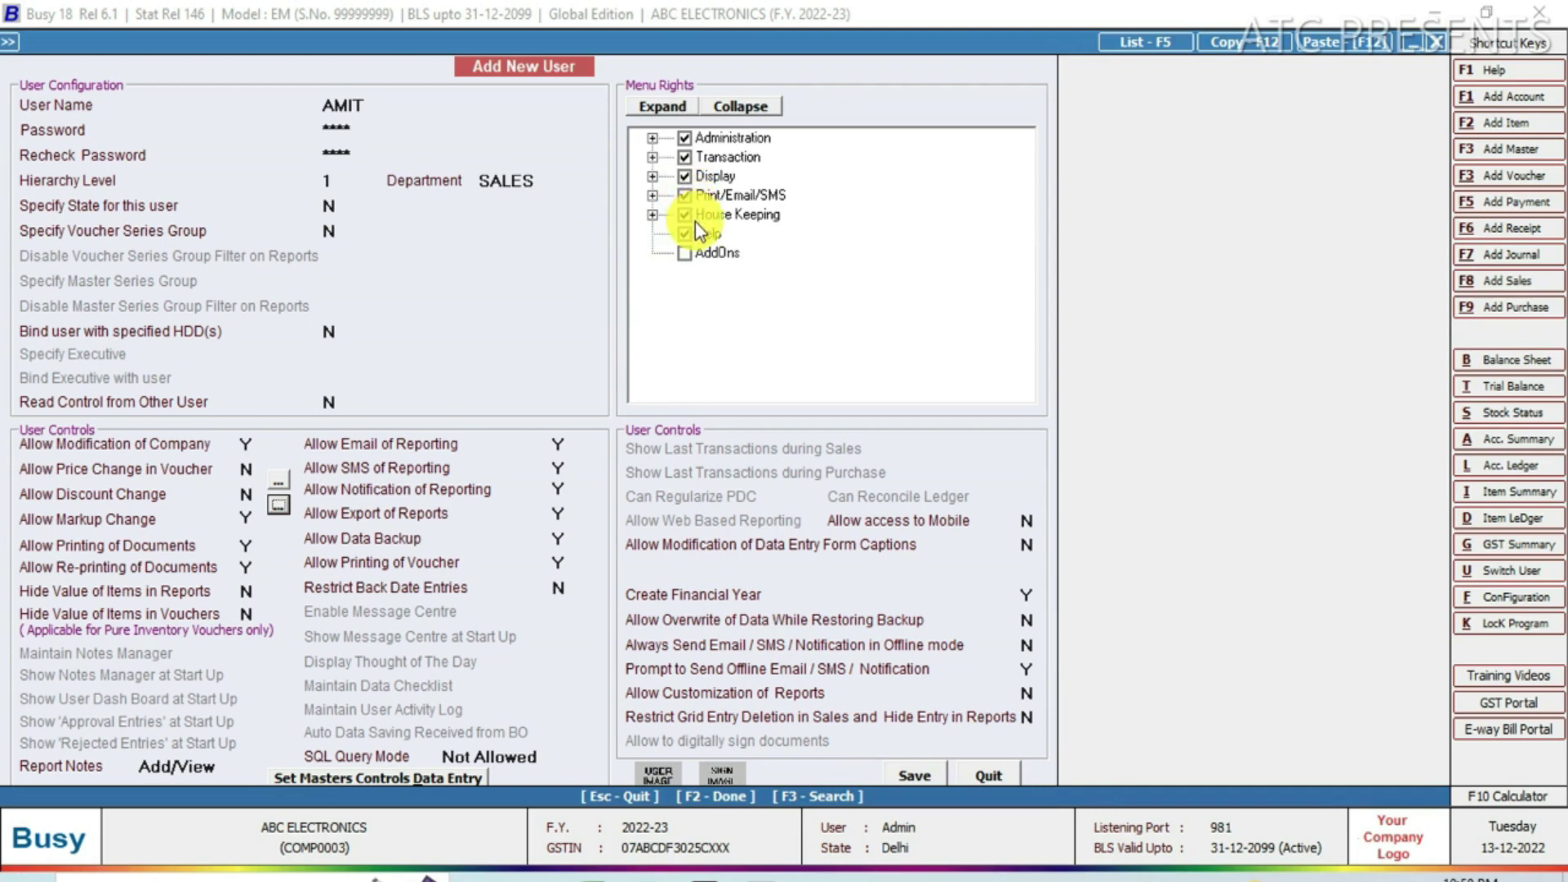
Remove the user's Administration, Display and Help menu rights.
click(686, 139)
click(684, 176)
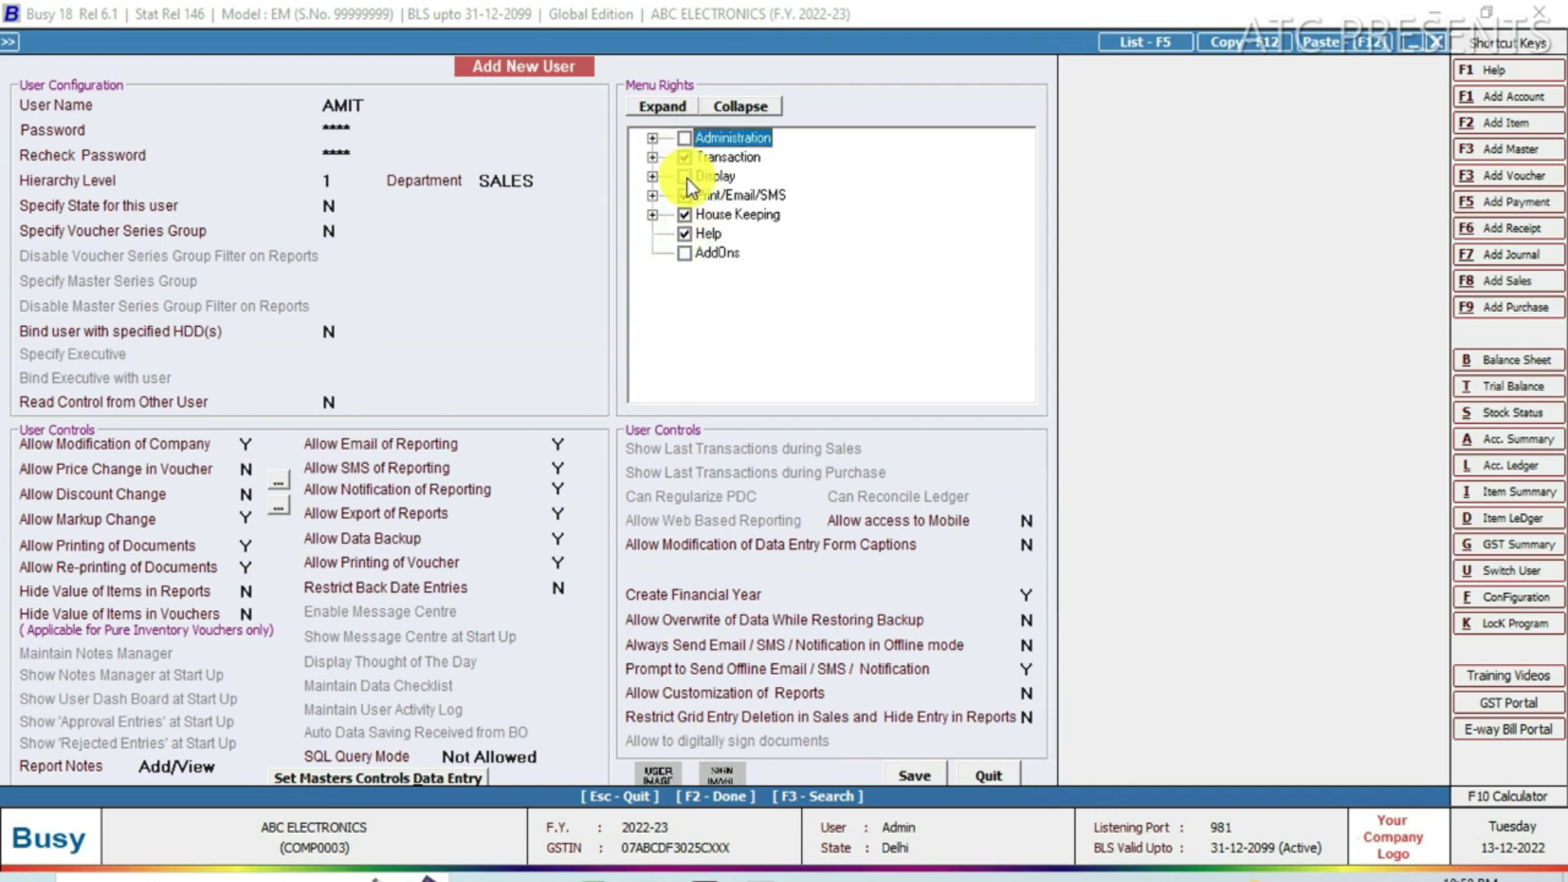
click(684, 234)
click(653, 157)
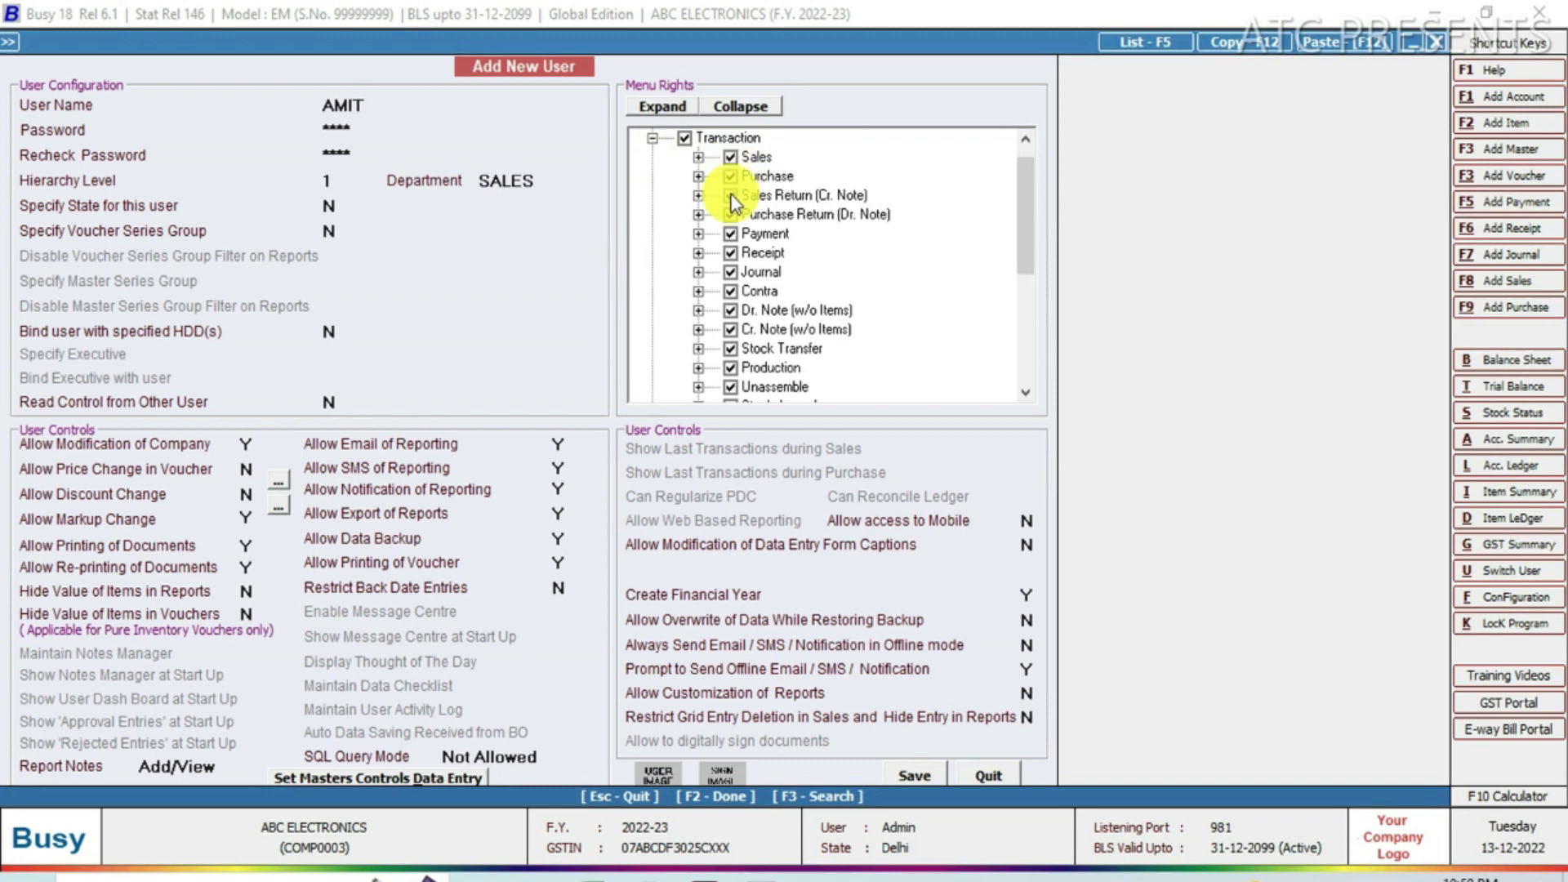
Untick Journal, Contra, Dr./Cr. Note, Stock Transfer, Production and Unassemble transaction rights.
click(730, 234)
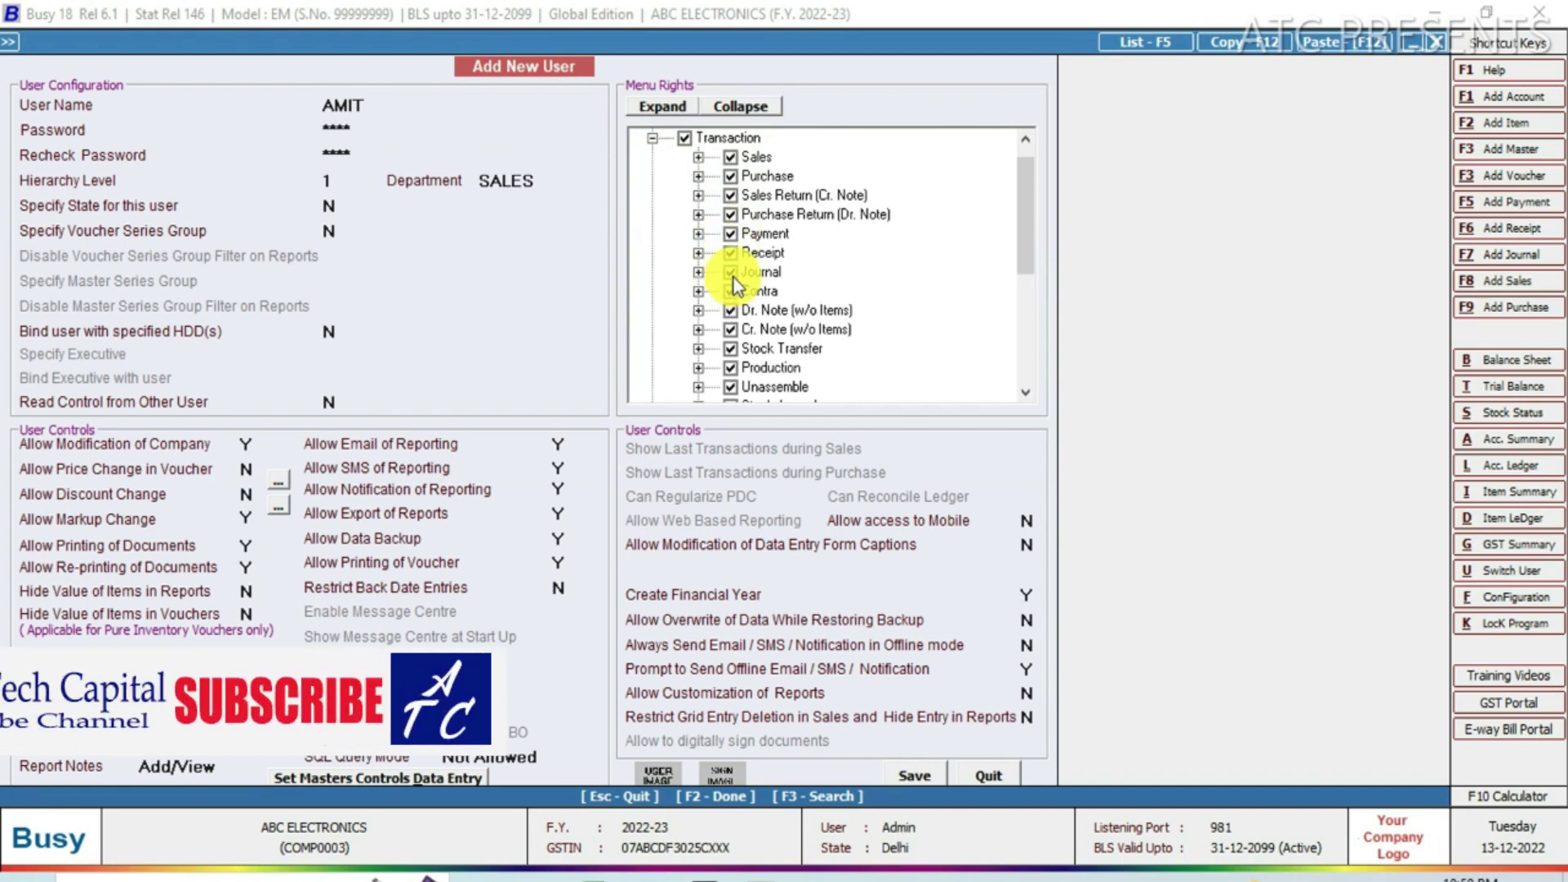
click(730, 273)
click(729, 291)
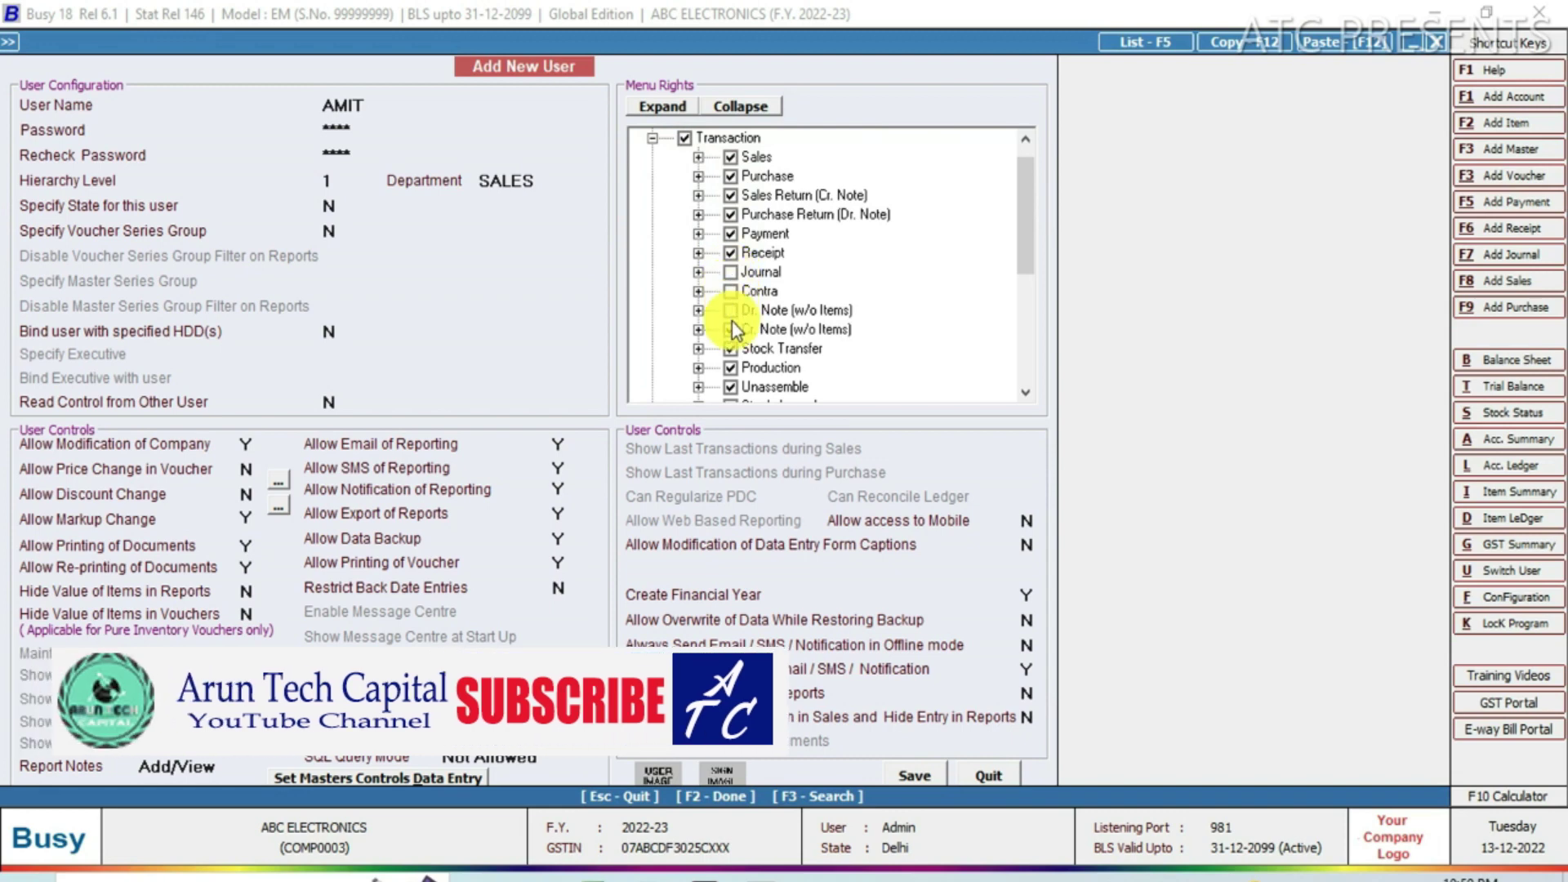
click(730, 329)
click(729, 349)
click(730, 368)
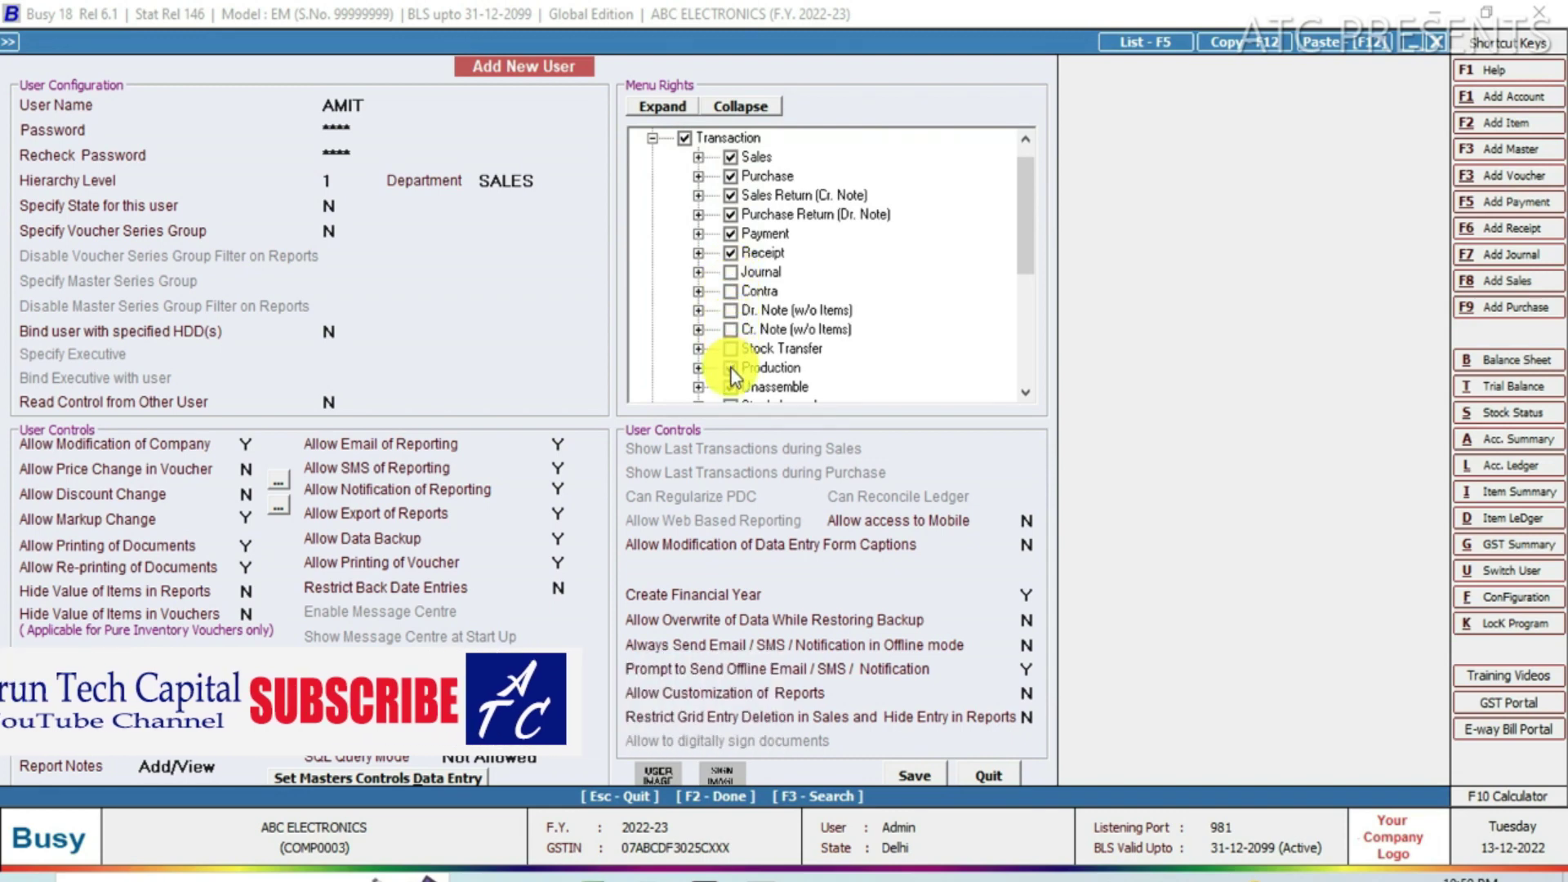
click(731, 387)
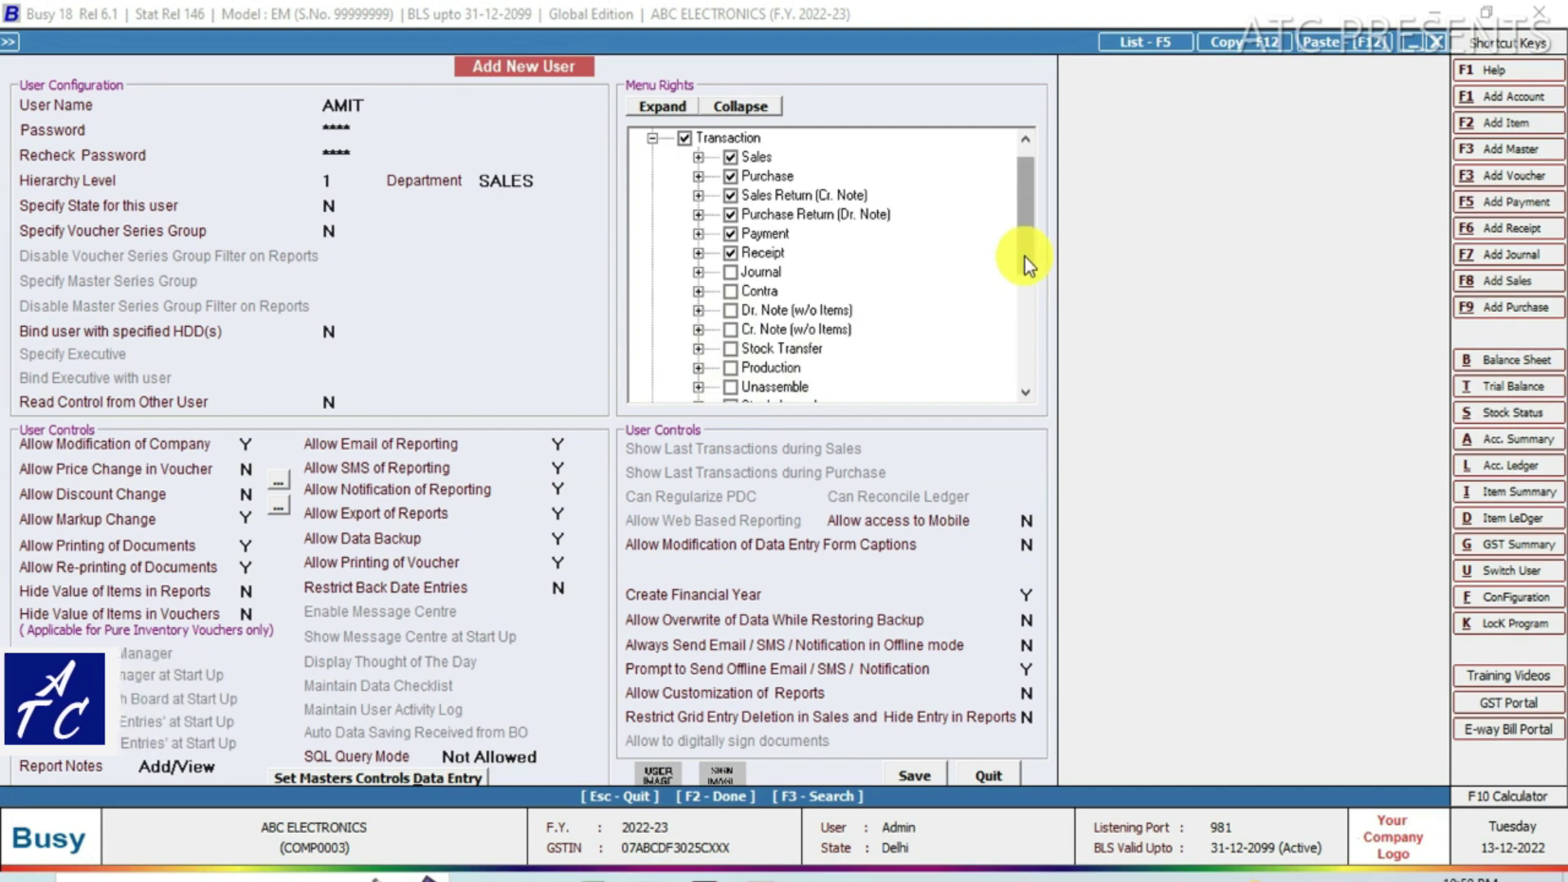
Untick Stock Journal, Mat. Issued/Rcvd., Forms Received/Issued rights, and re-tick Contra.
scroll(1027, 263, down, 3)
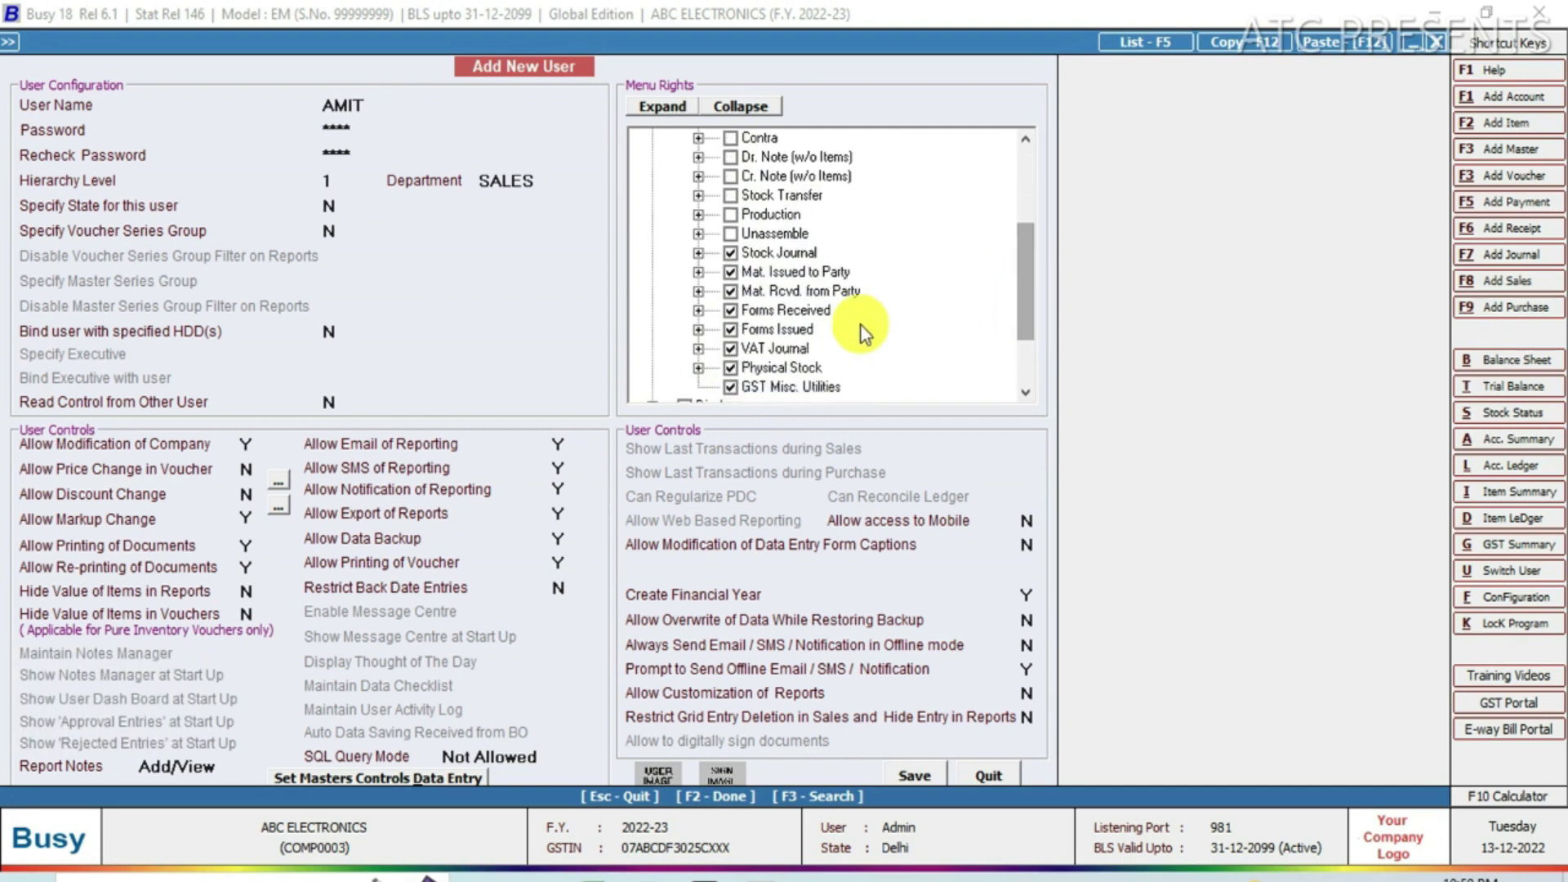
click(730, 252)
click(730, 272)
click(728, 290)
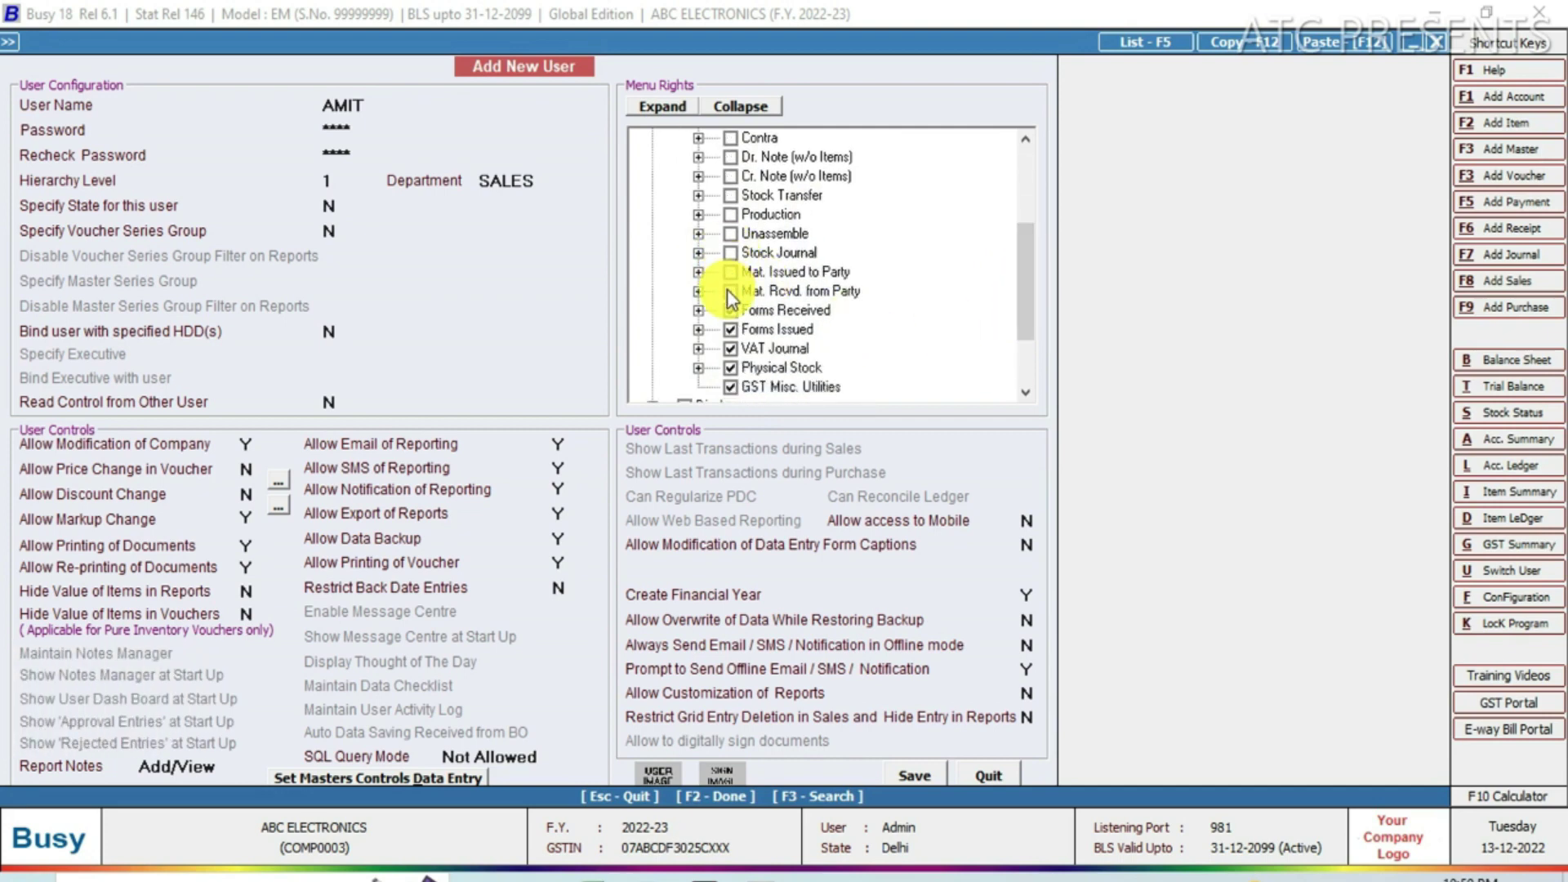
click(730, 311)
click(730, 329)
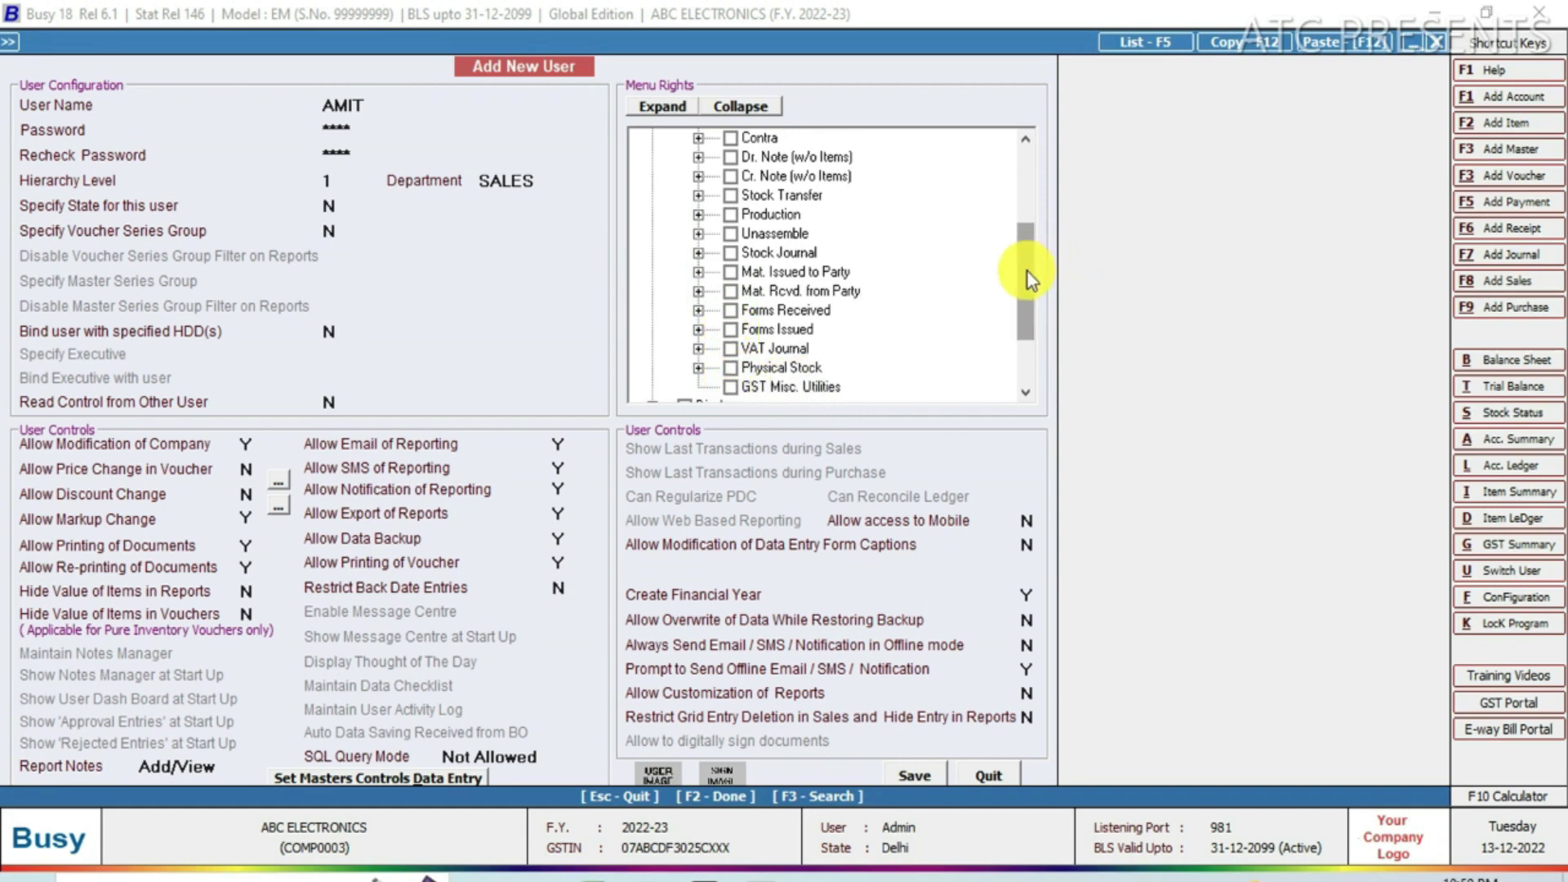
drag(1028, 272, 1017, 202)
click(730, 253)
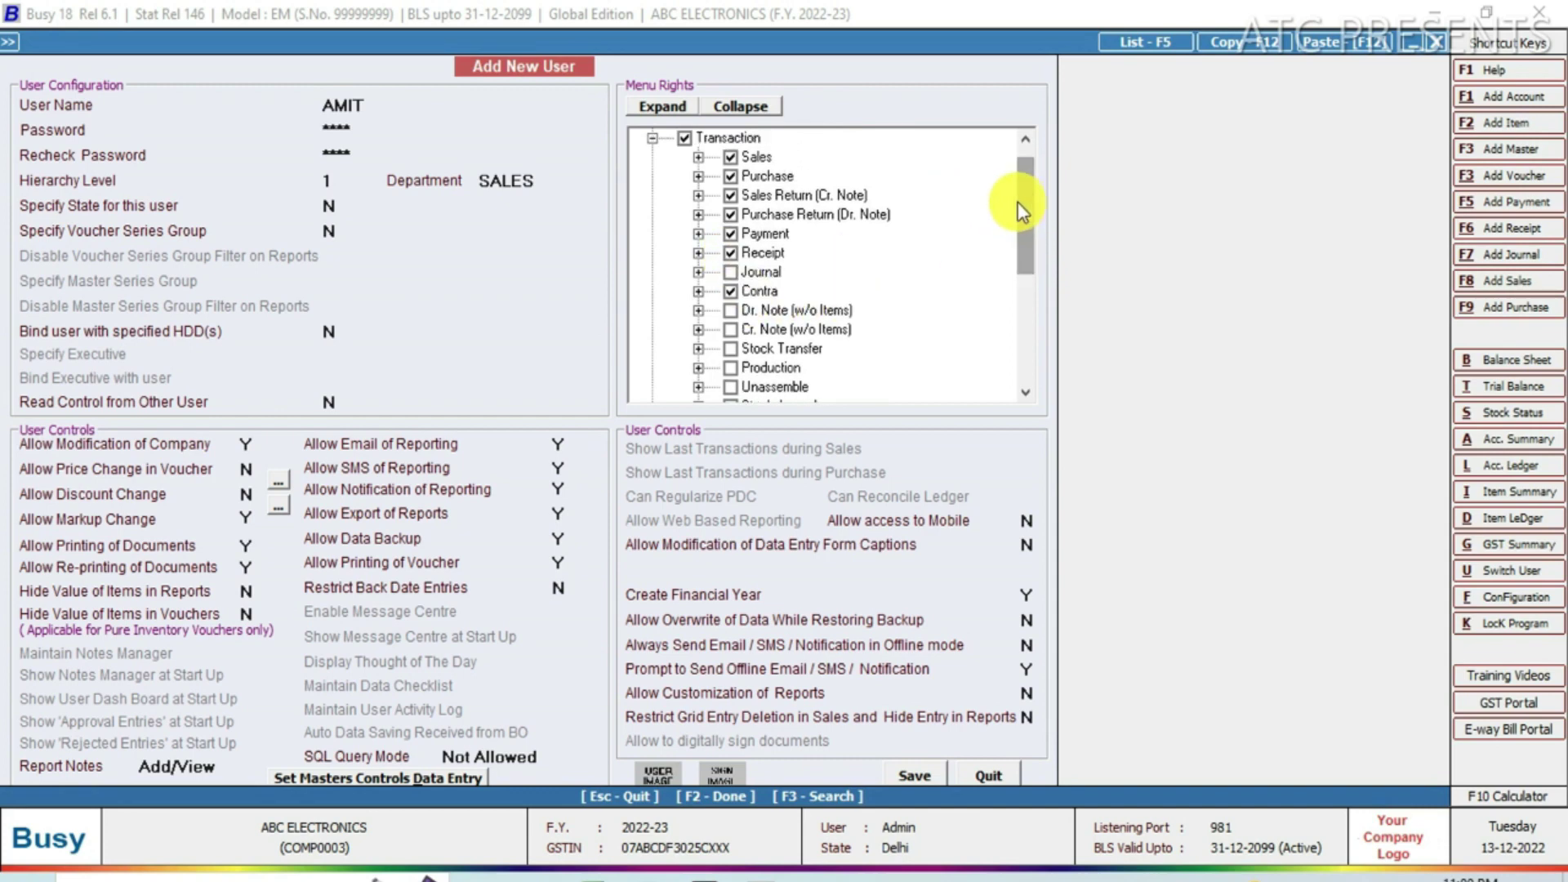
Deny delete on Sales vouchers and delete and cancel on Purchase vouchers.
click(697, 157)
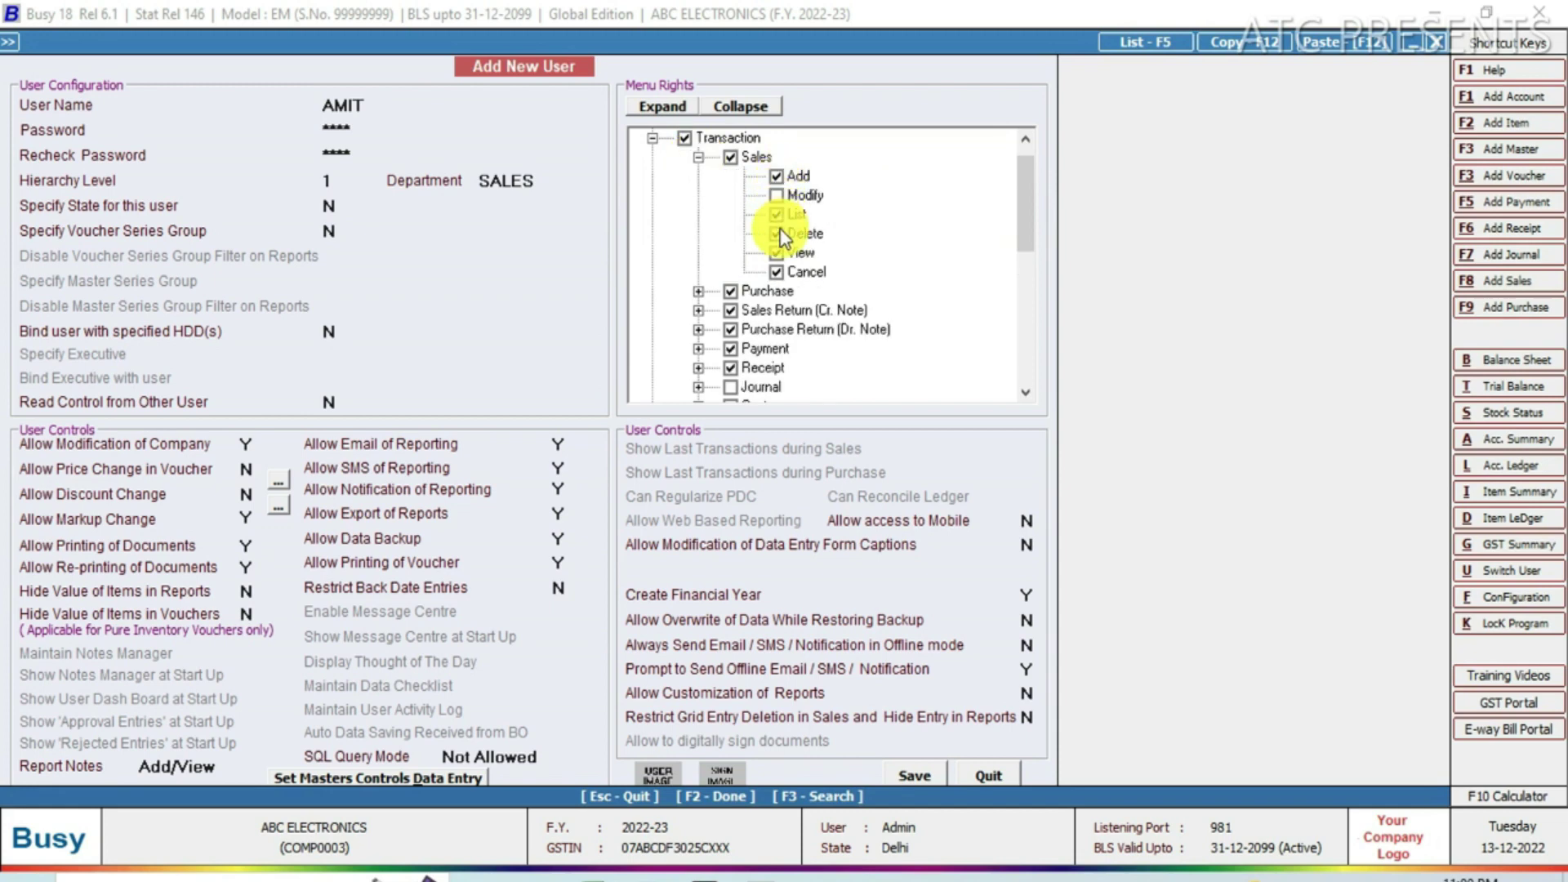
click(780, 236)
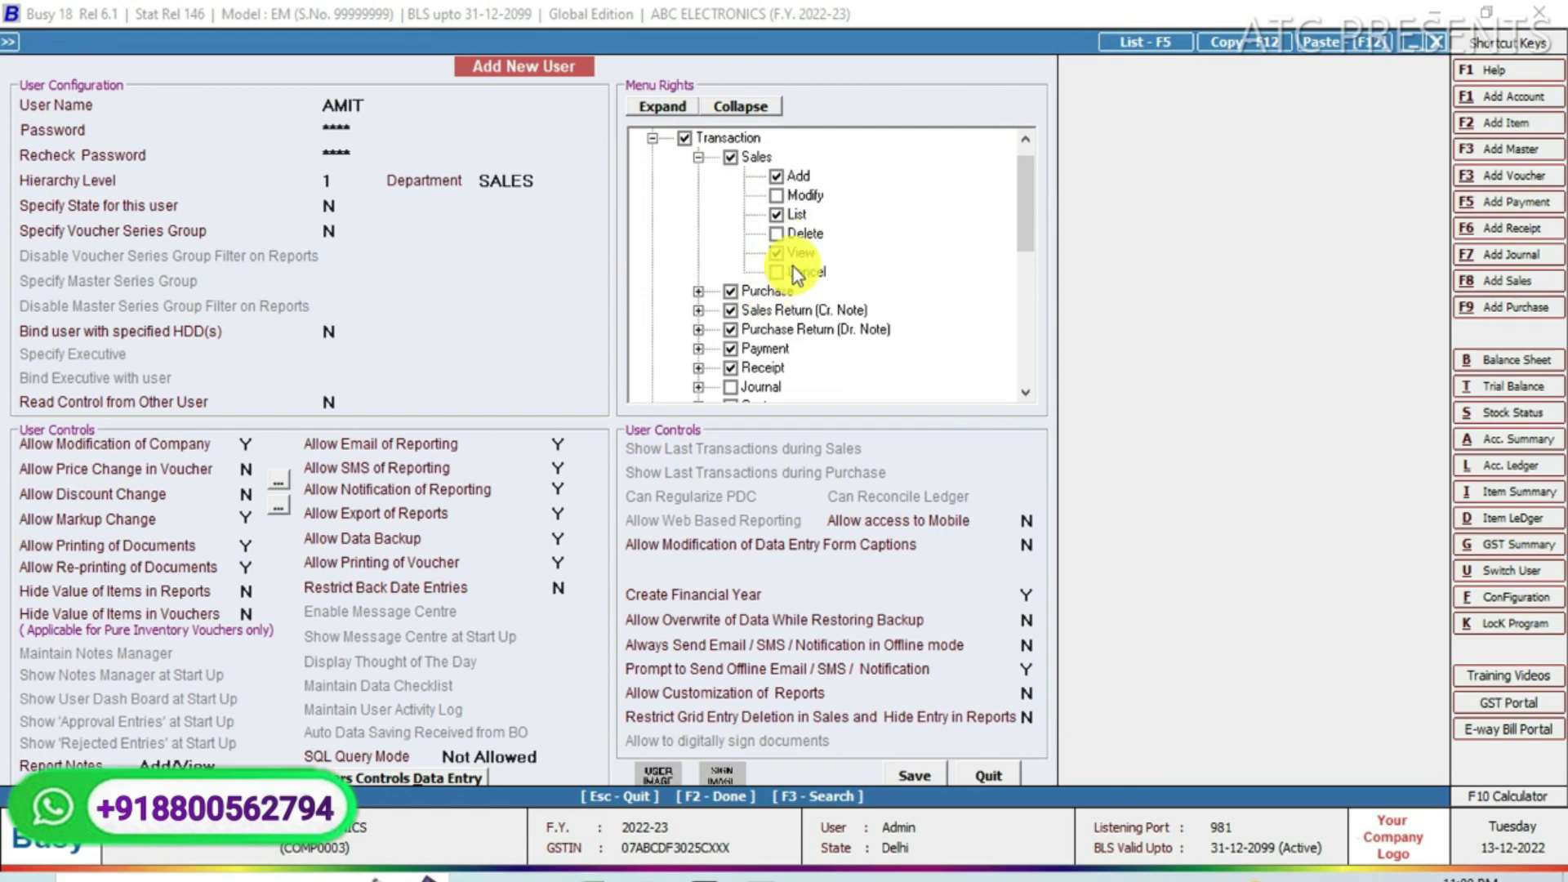
drag(1026, 222, 1025, 234)
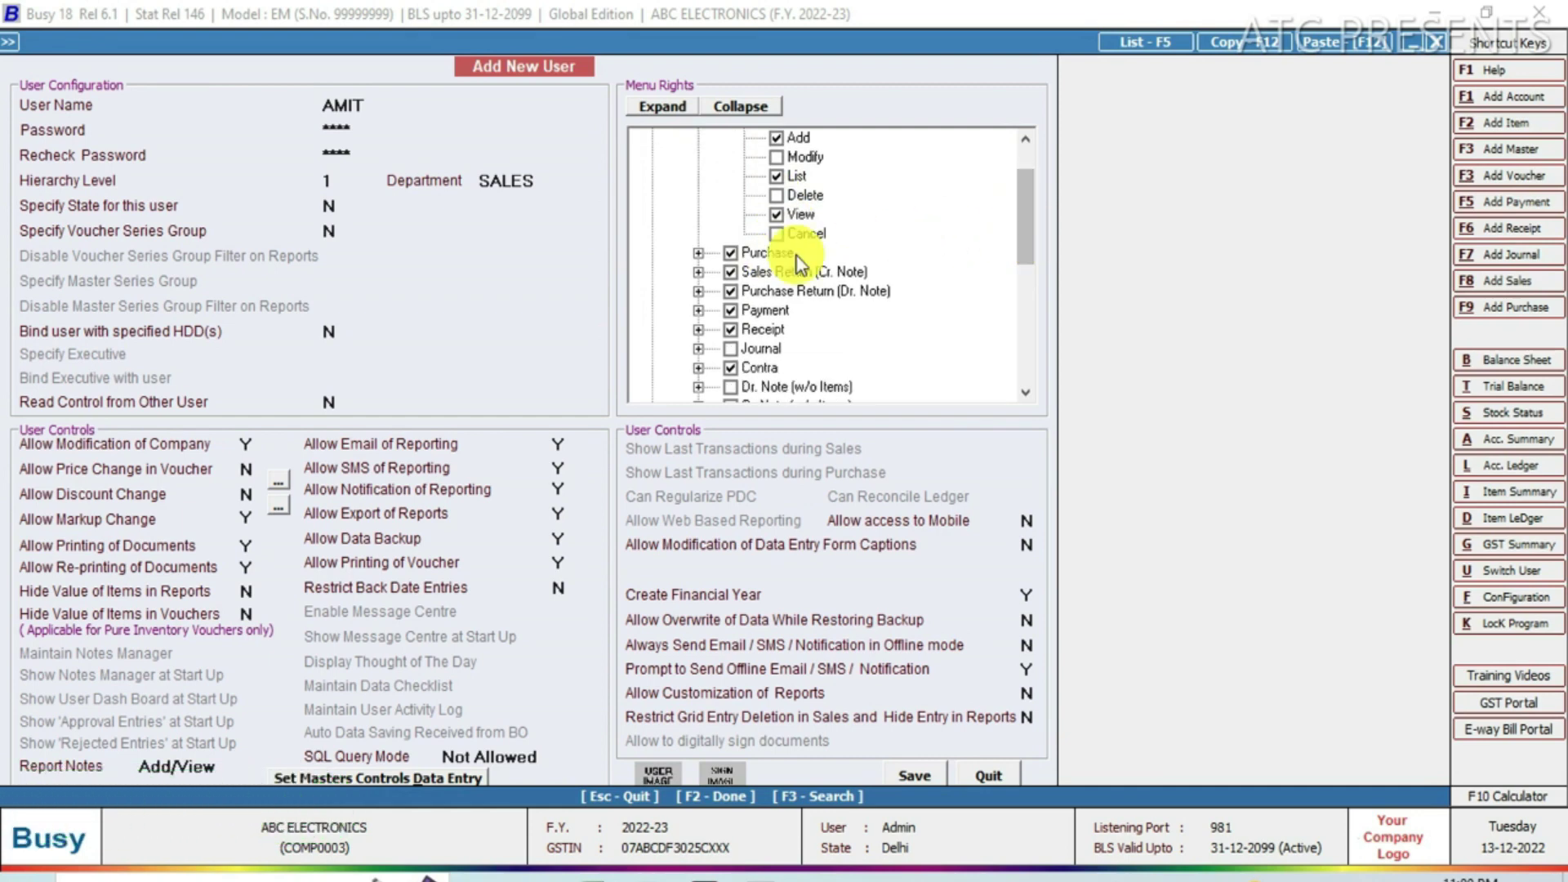
click(699, 254)
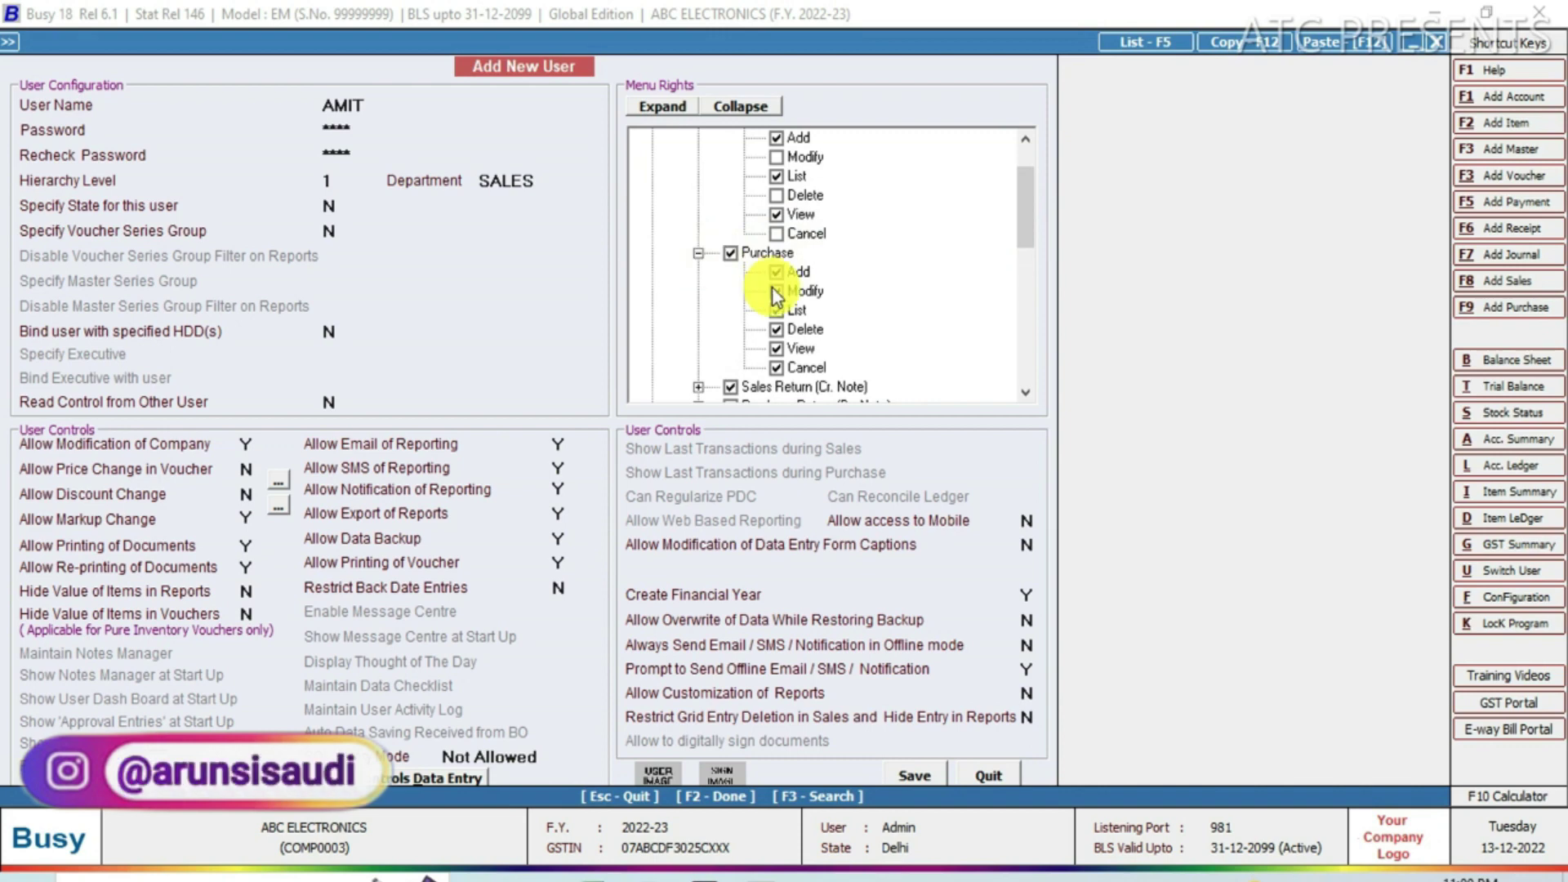
click(776, 329)
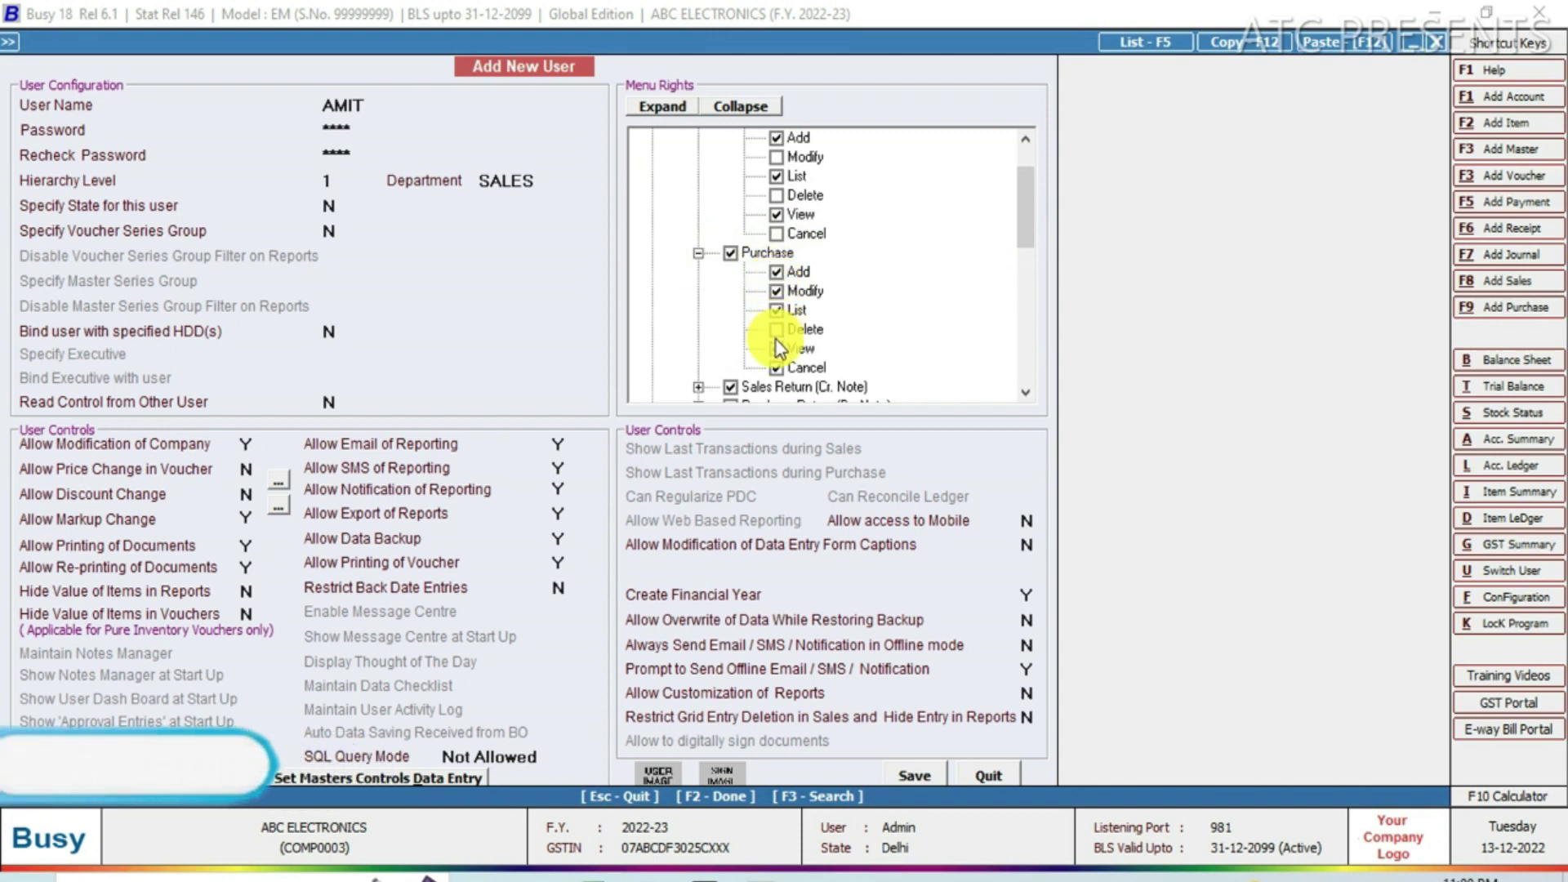
click(776, 349)
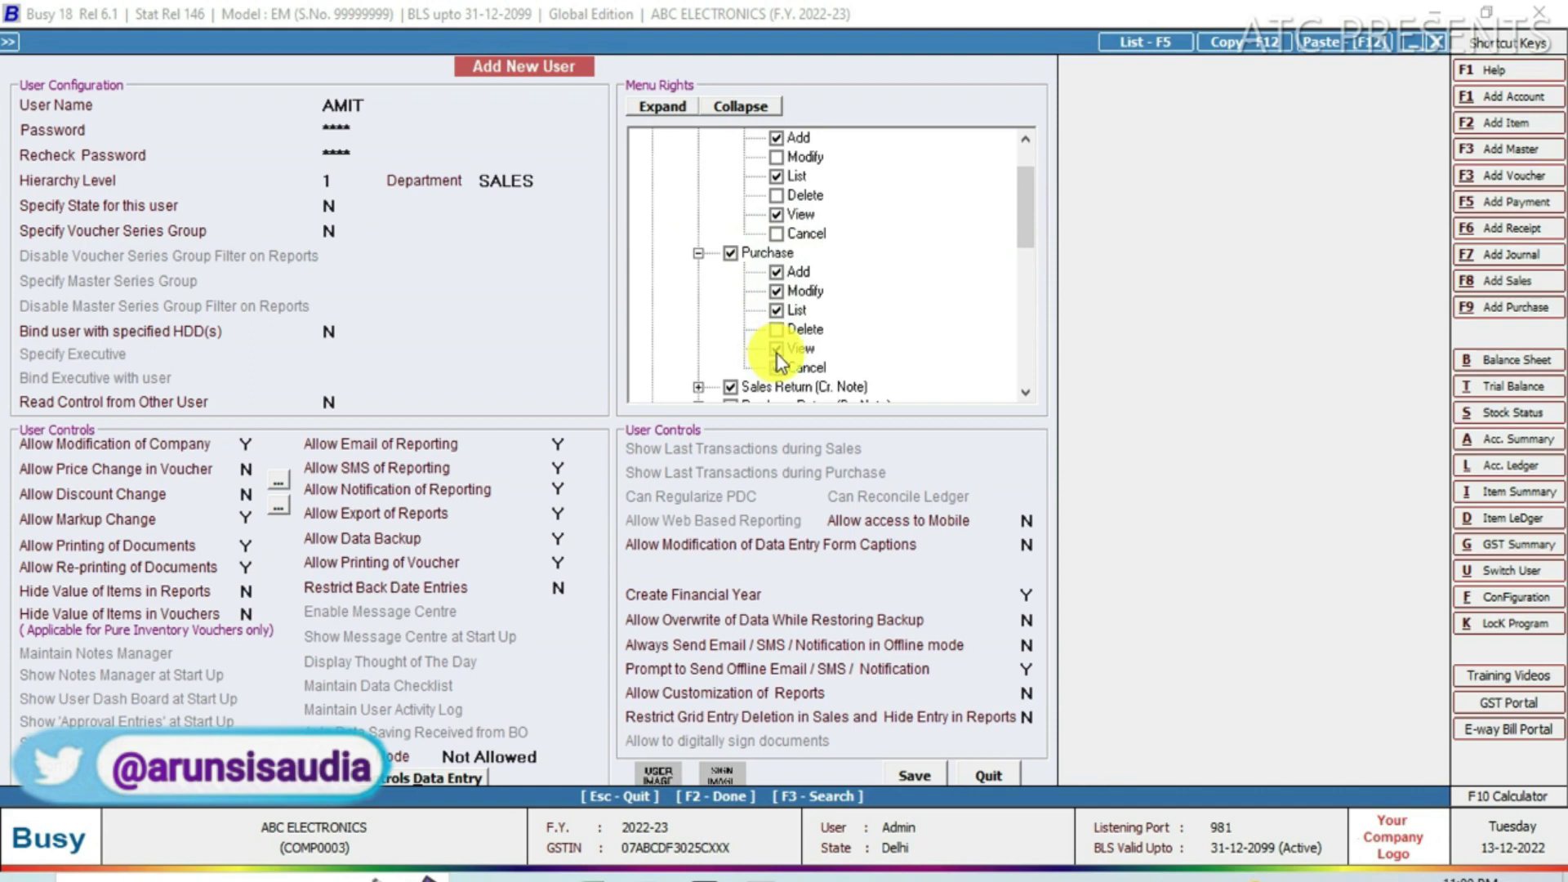
scroll(1023, 233, down, 1)
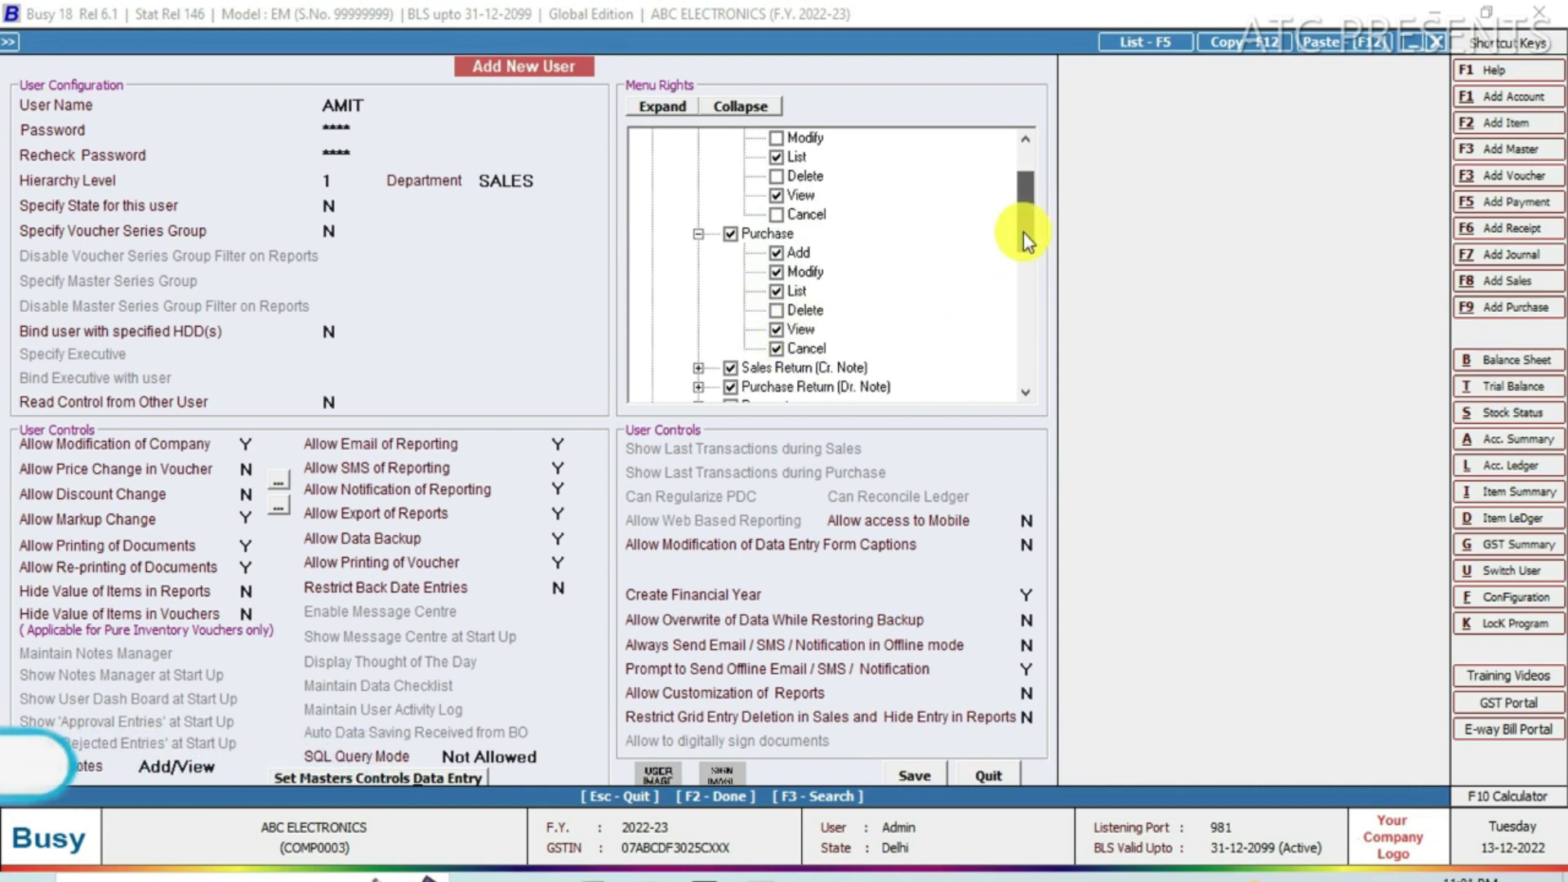
drag(1031, 237, 1033, 267)
click(776, 252)
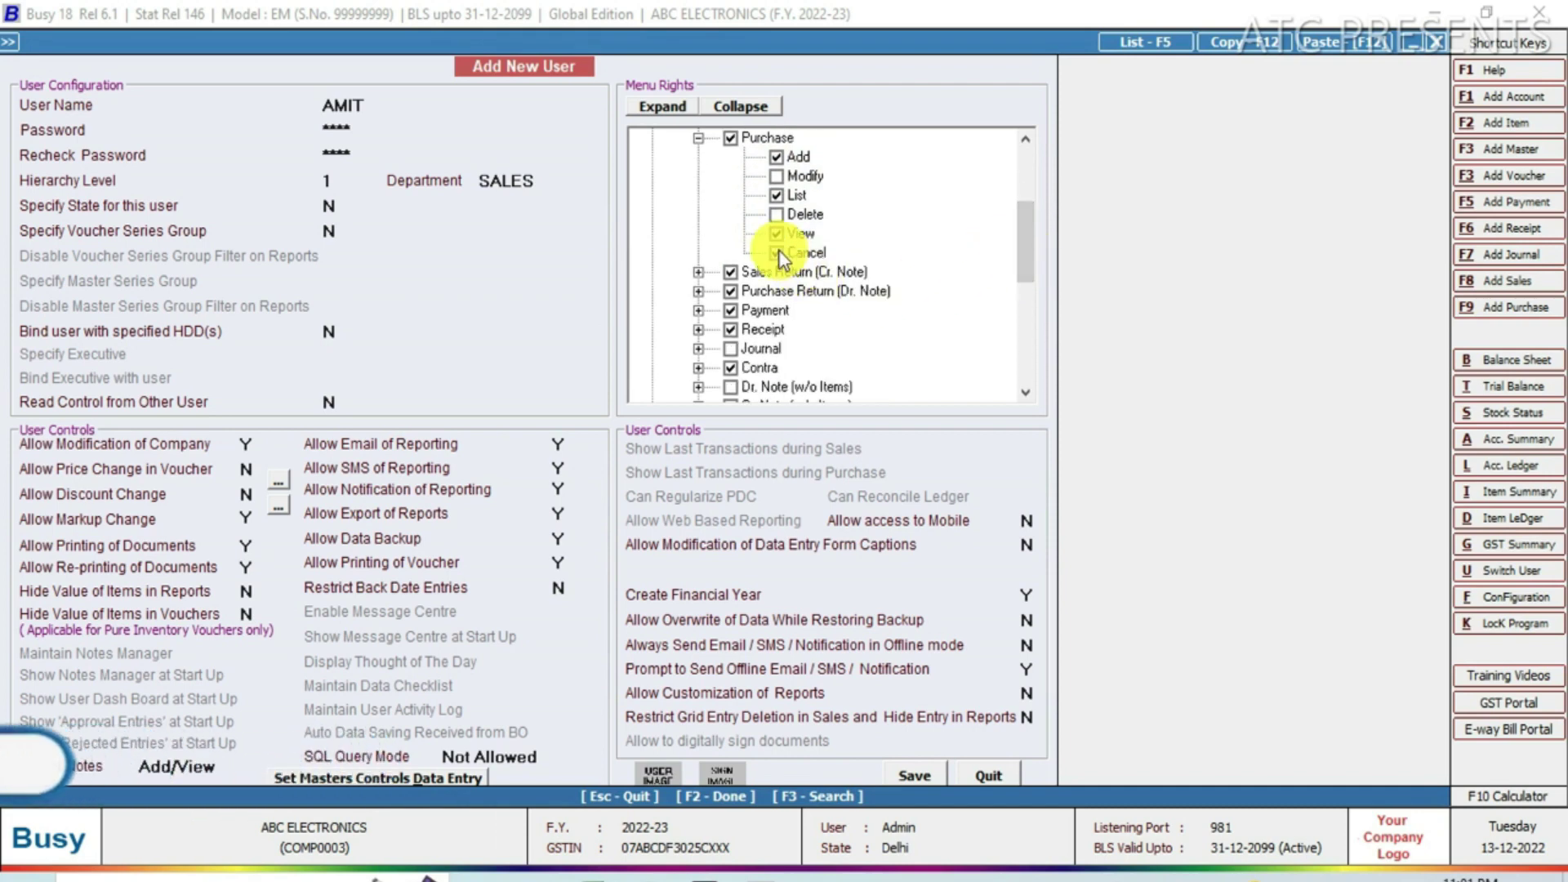
Deny modify, delete and cancel rights on Sales Return and Purchase Return vouchers.
click(699, 273)
click(778, 310)
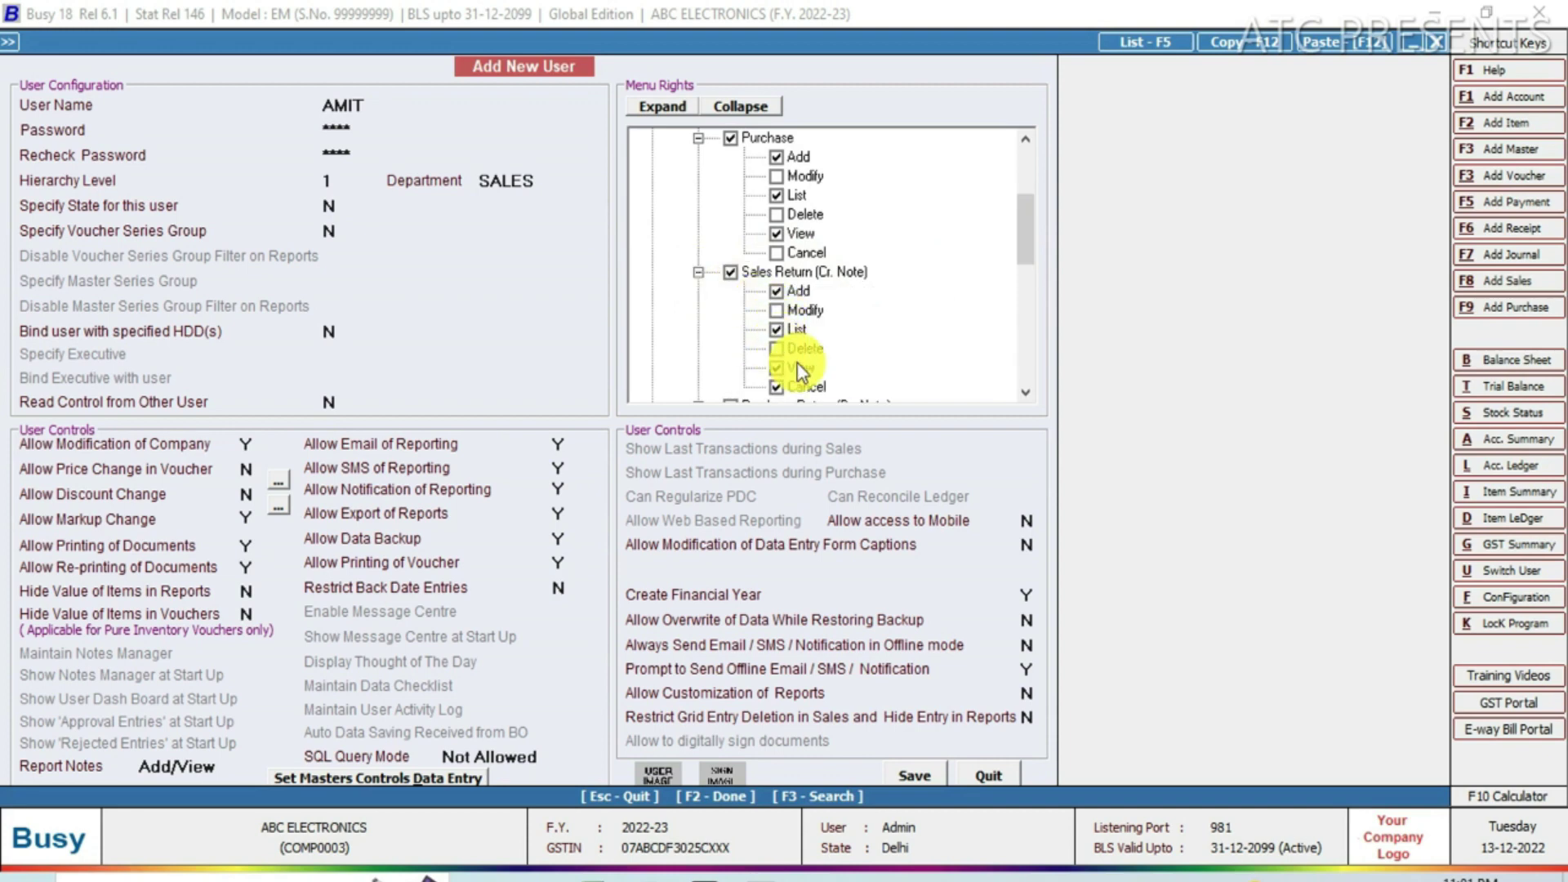
drag(1030, 247, 1027, 267)
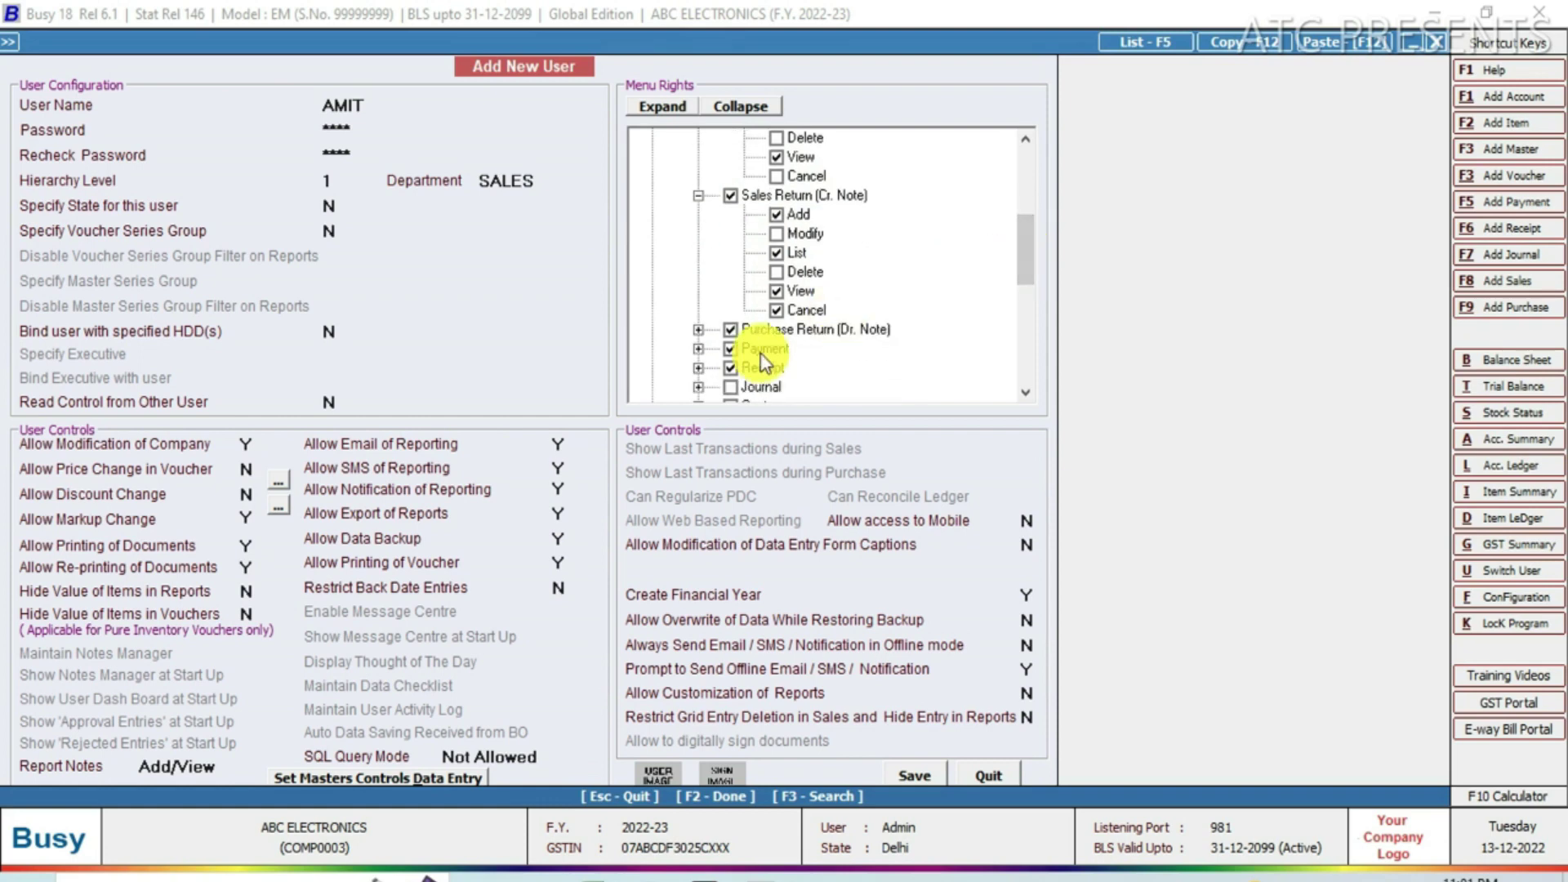
click(777, 310)
click(698, 329)
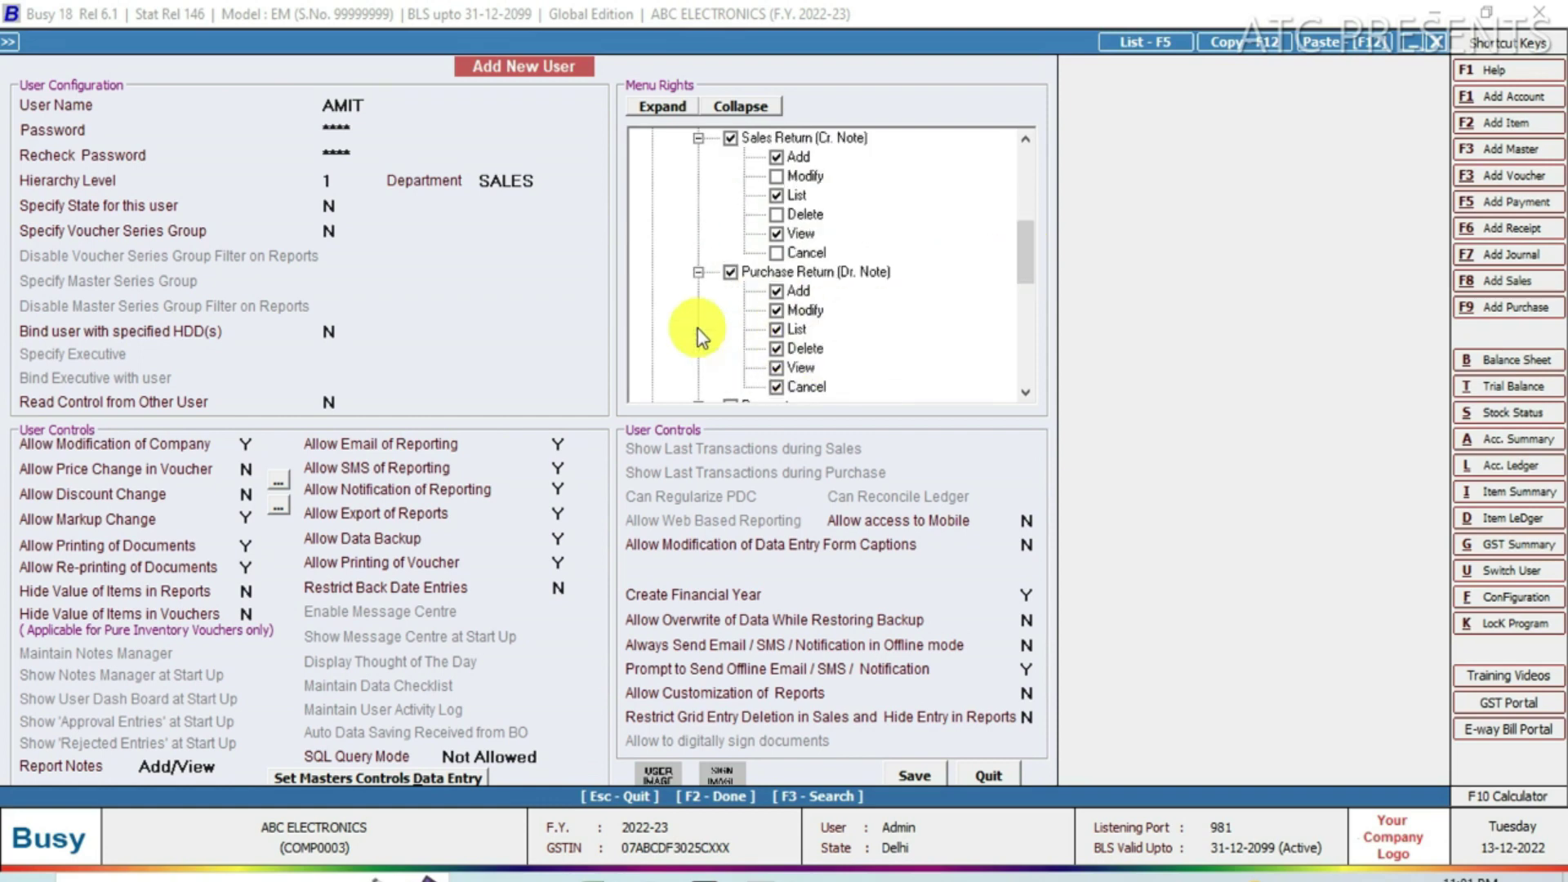
click(778, 310)
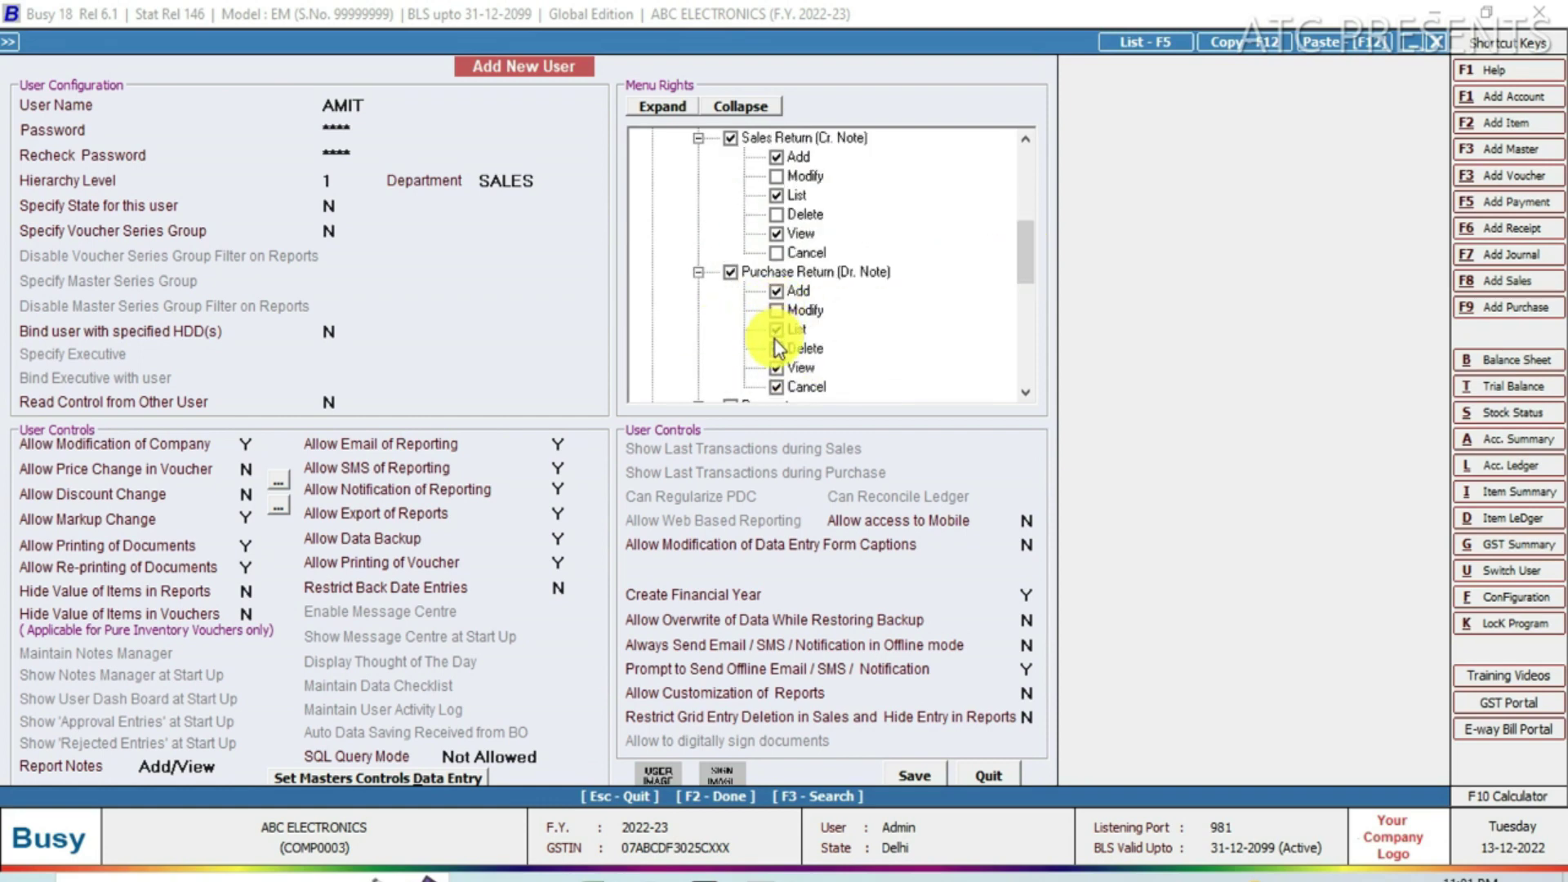
click(777, 349)
click(776, 387)
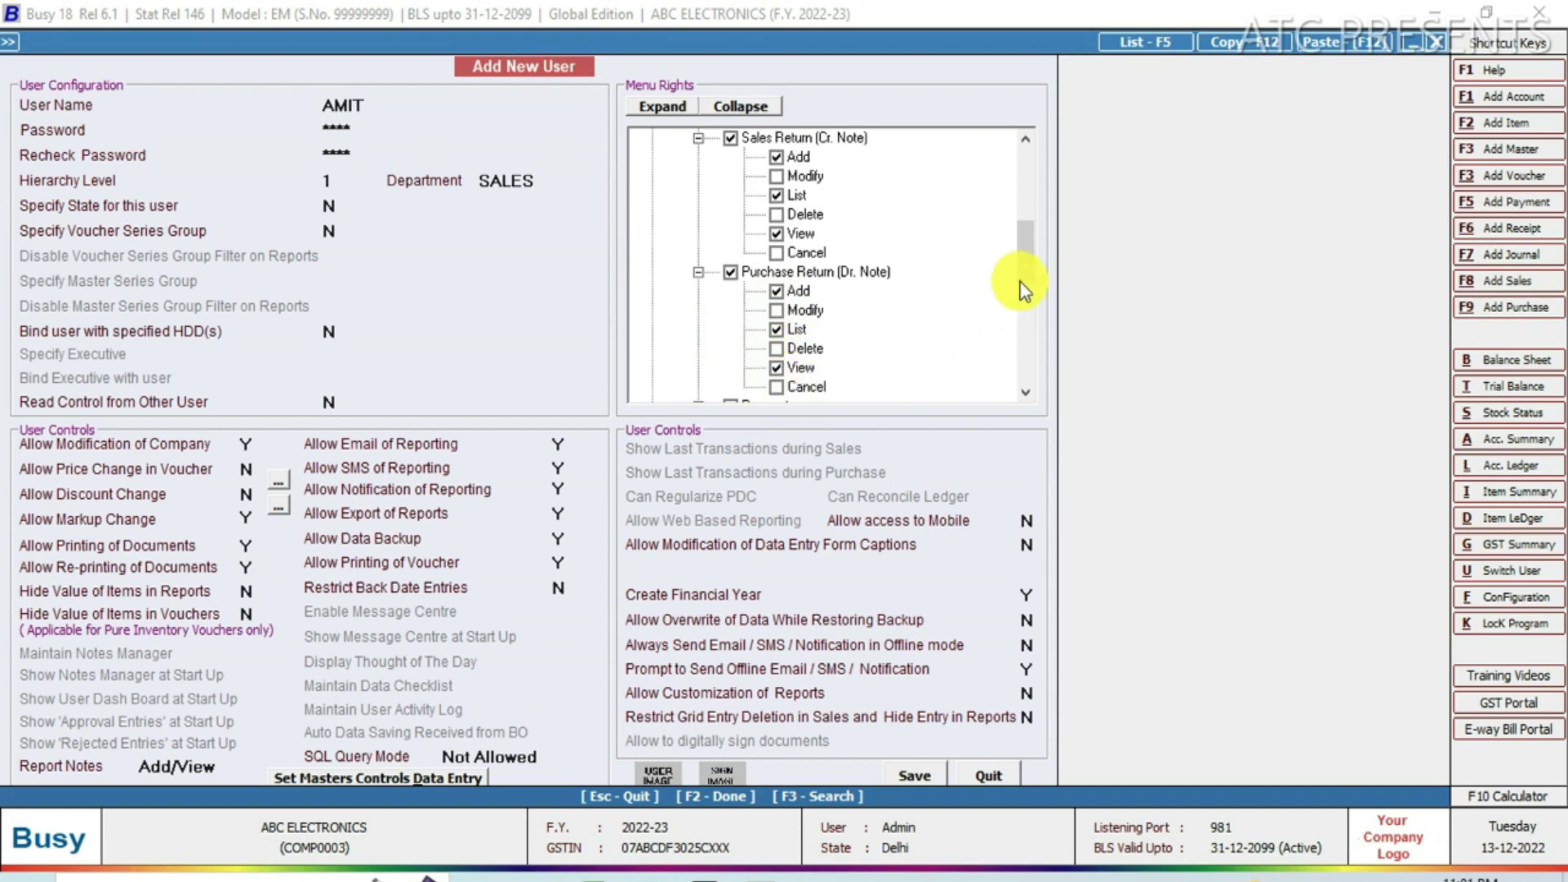
drag(1019, 229, 1027, 322)
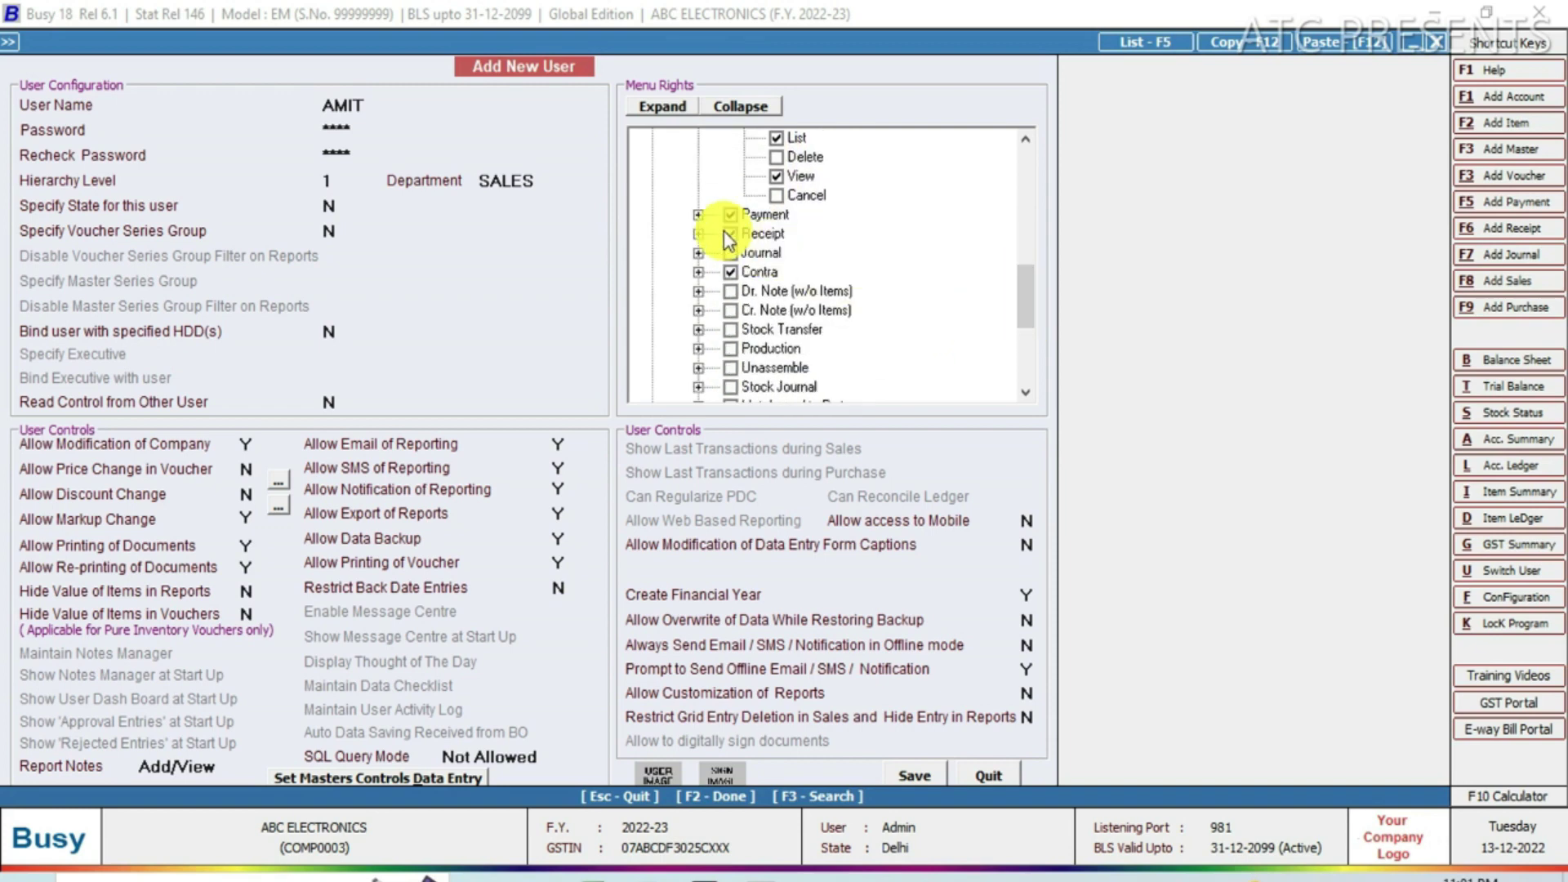
Check Payment voucher rights and deny modifying and deleting Receipt vouchers.
click(698, 214)
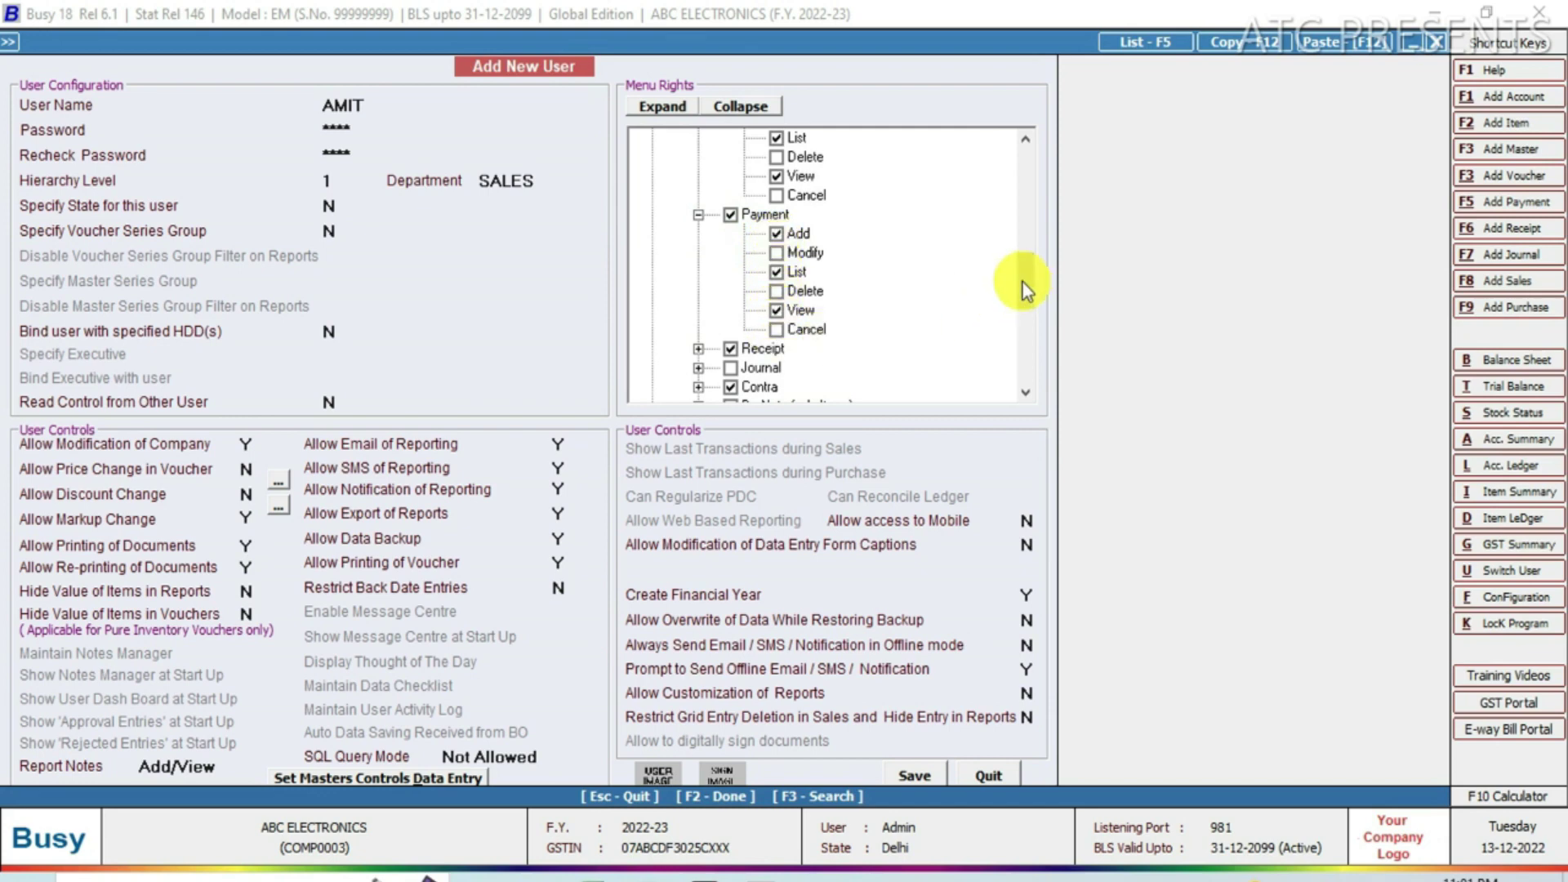
scroll(1022, 289, down, 2)
scroll(1022, 303, down, 2)
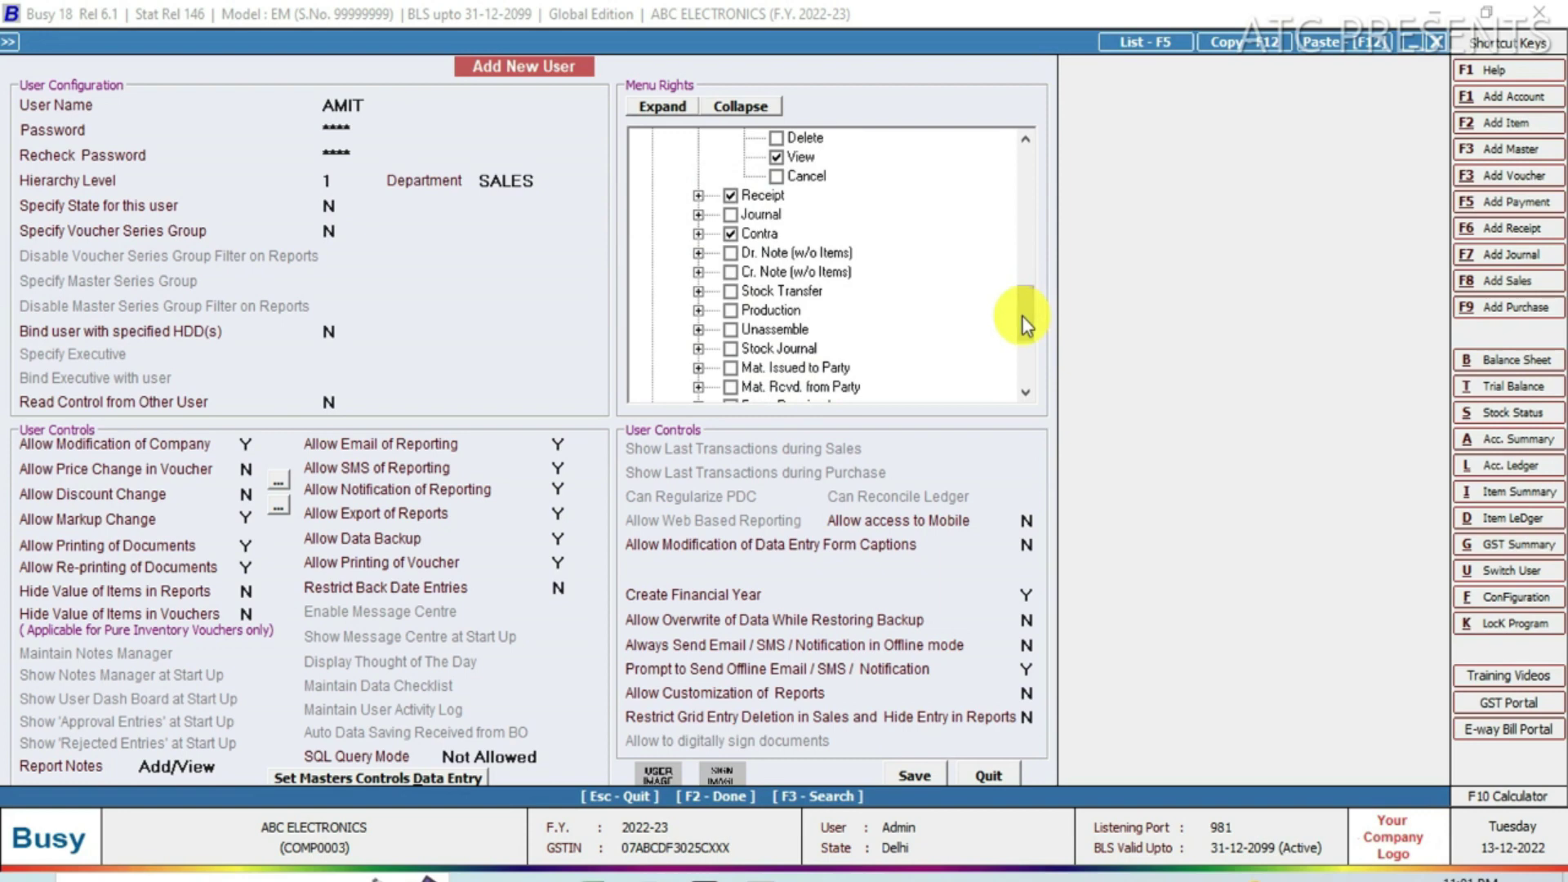
click(699, 196)
click(777, 233)
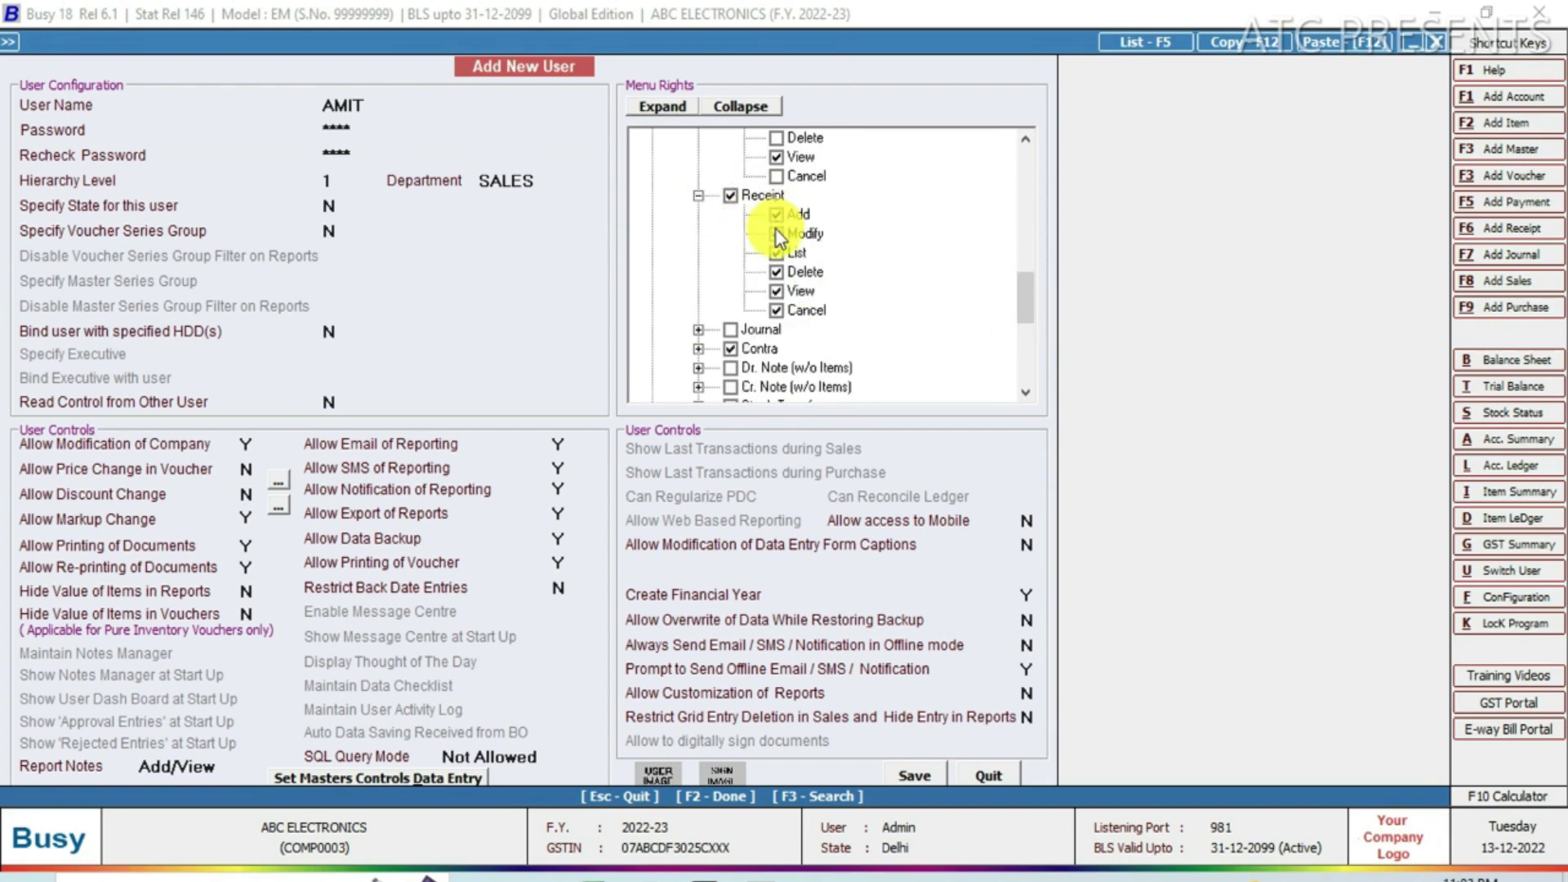
click(776, 274)
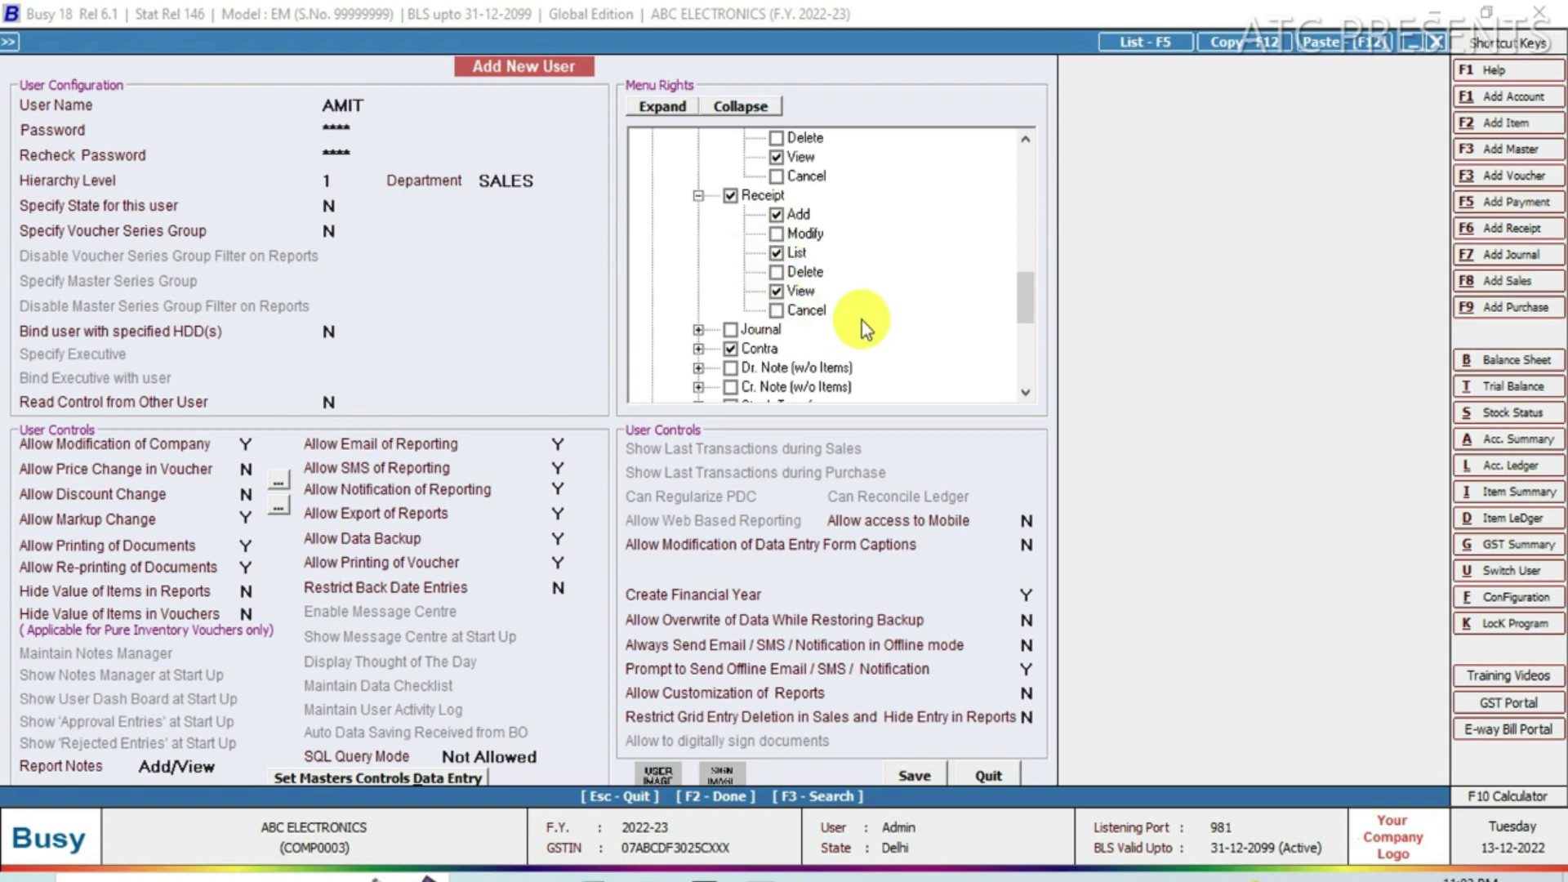
scroll(1020, 315, down, 2)
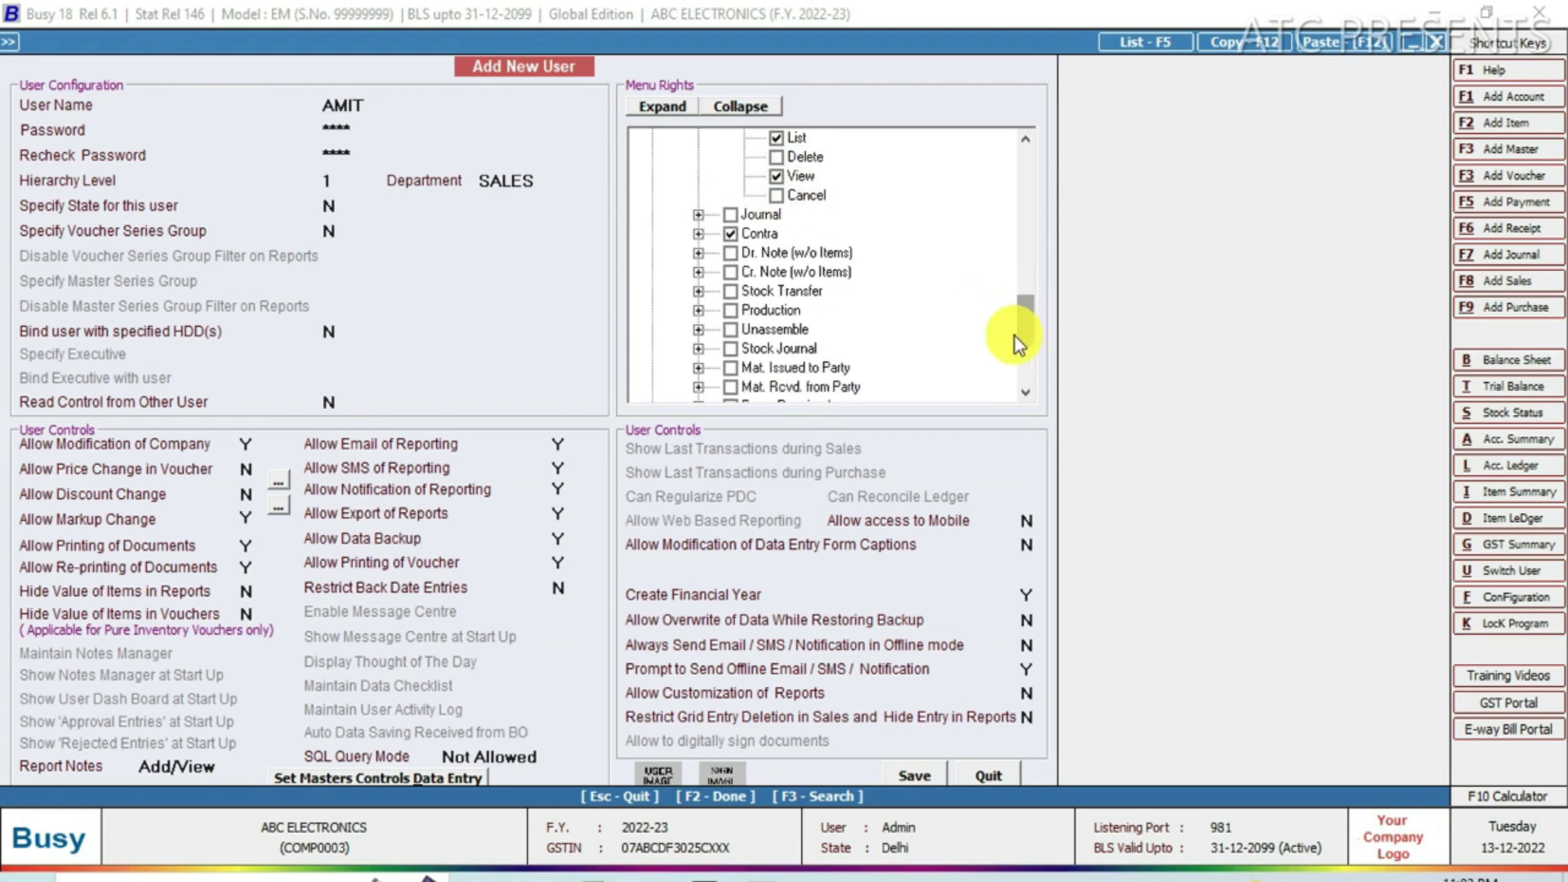
Review the Contra voucher rights and save the new user.
click(699, 236)
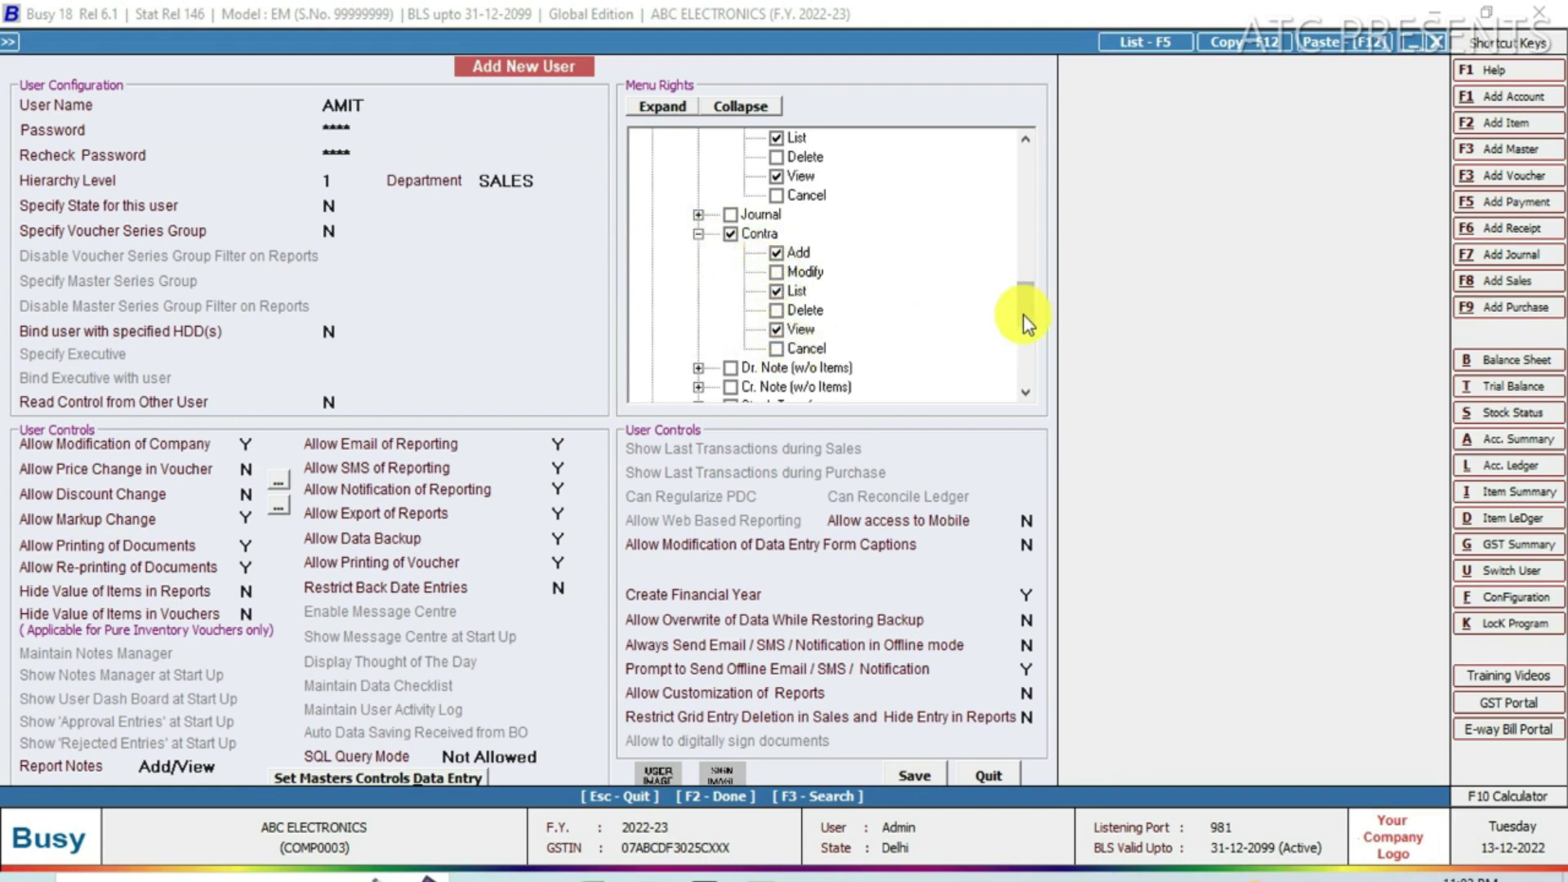
drag(1022, 316, 1025, 179)
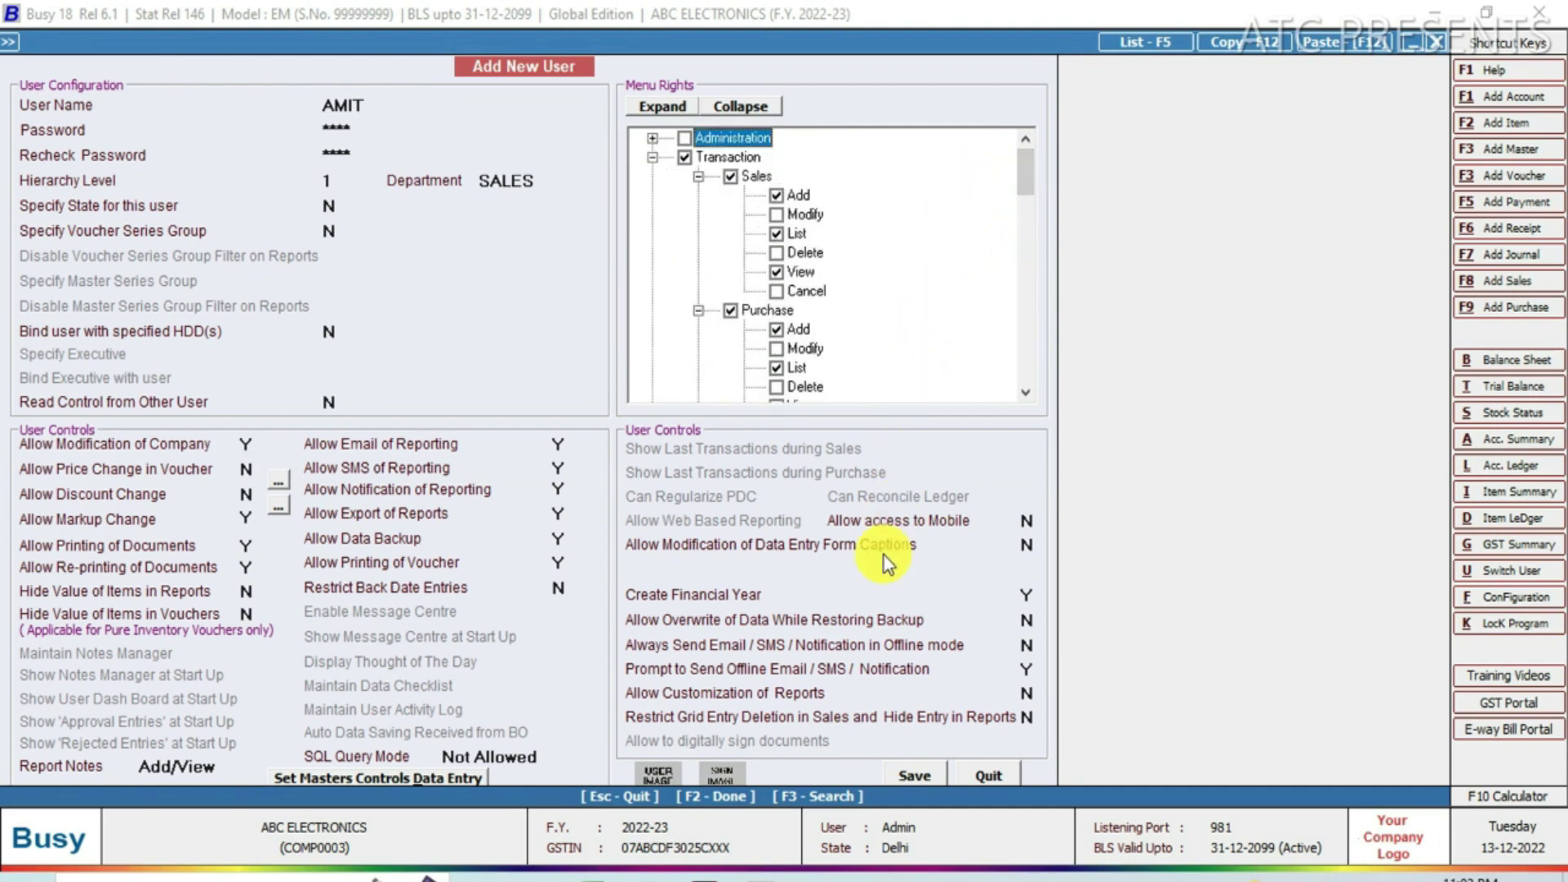
click(912, 779)
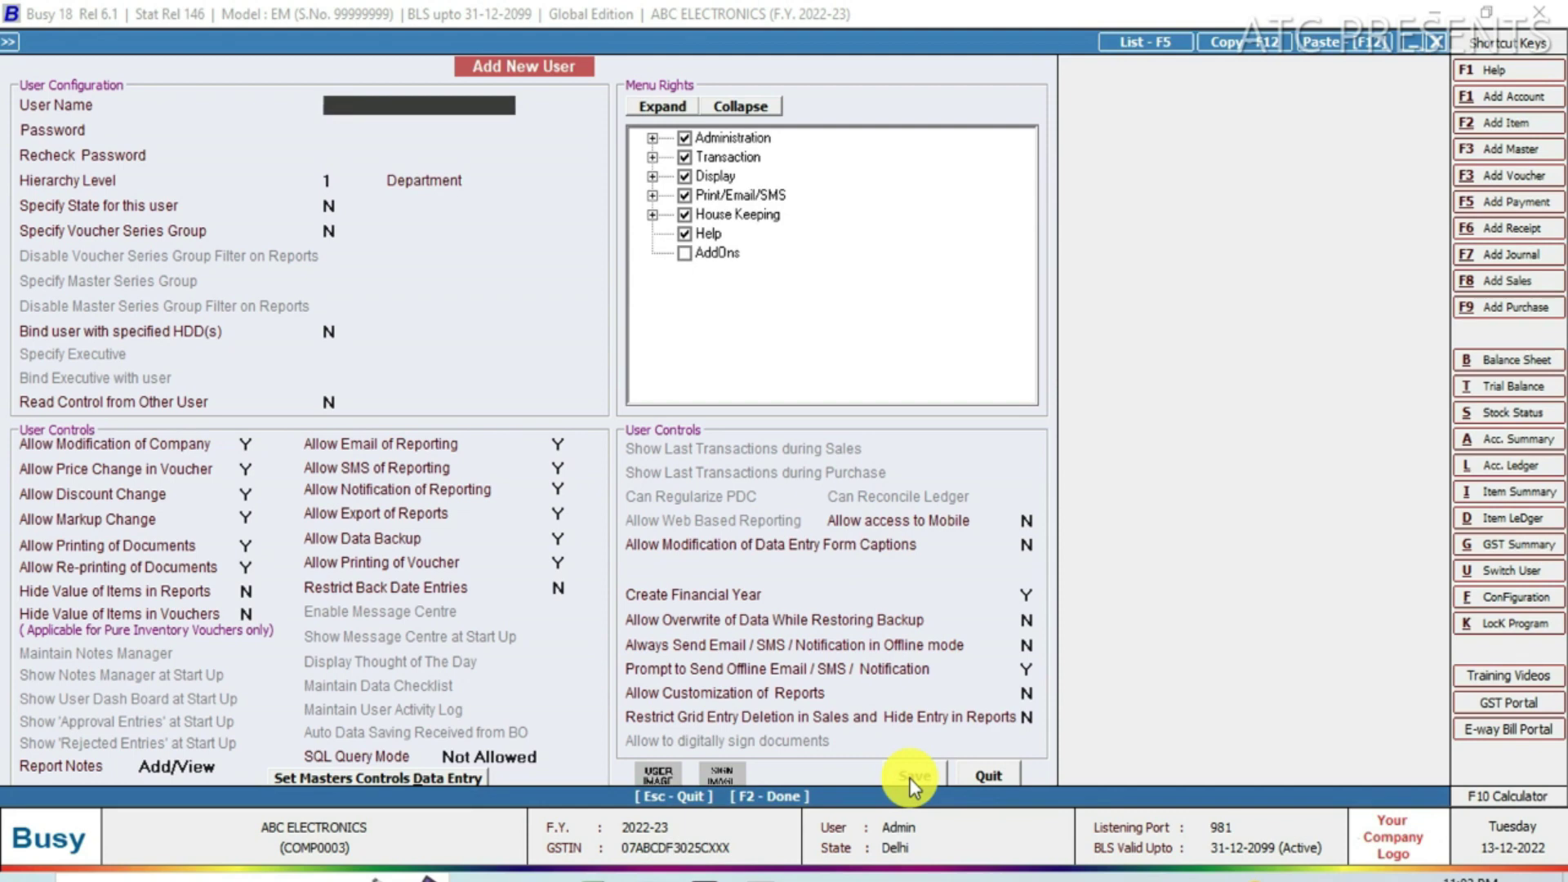
Keep the company open and log in as the new sales user with its password.
key(Escape)
key(Escape)
key(Escape)
key(Escape)
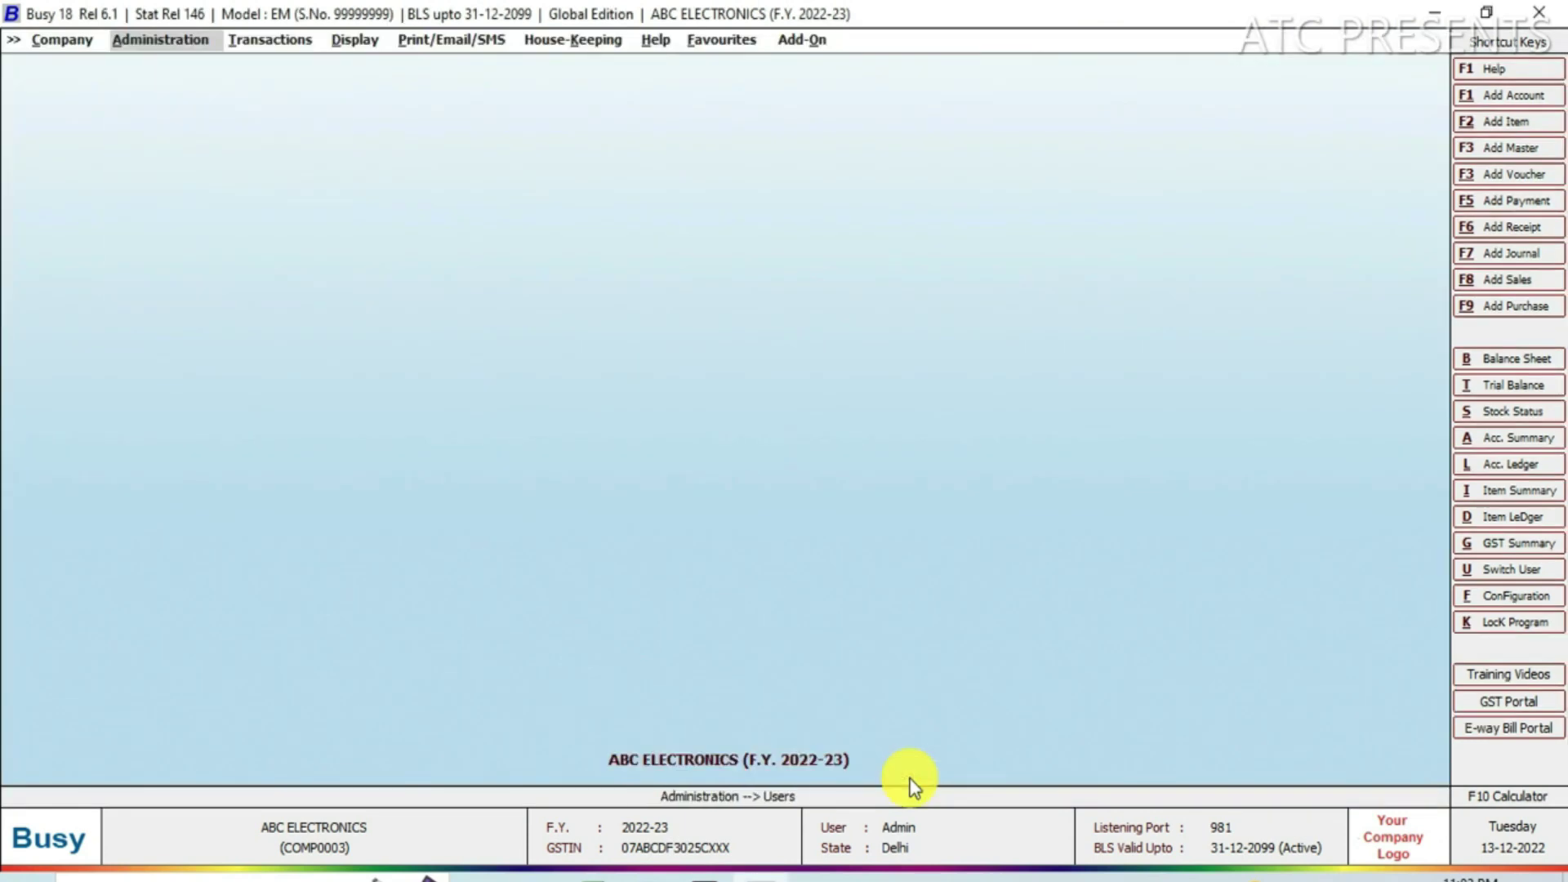
key(Escape)
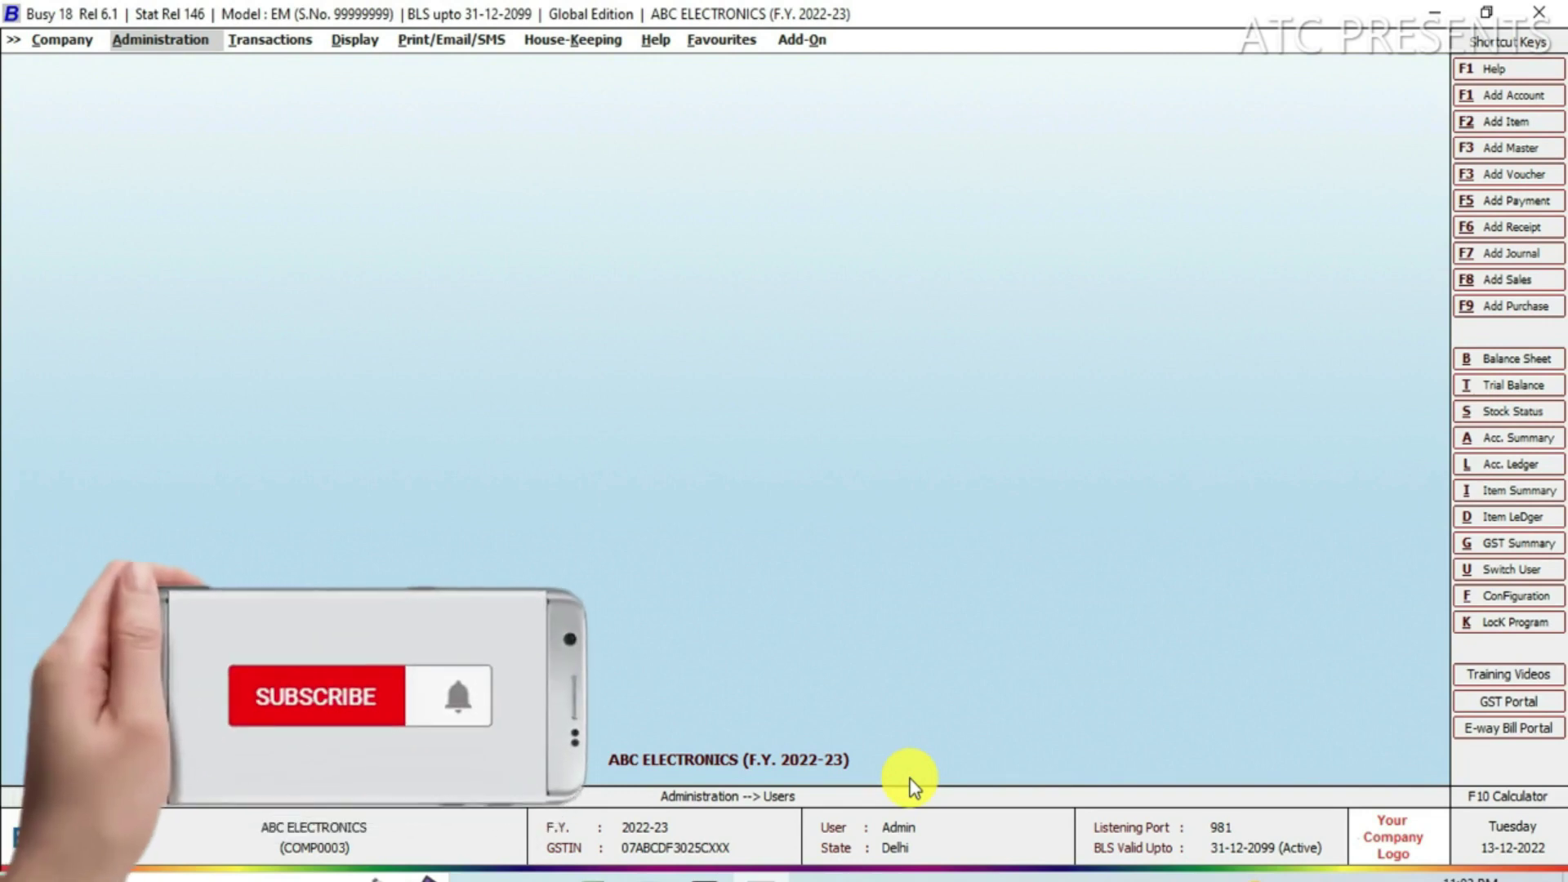
key(u)
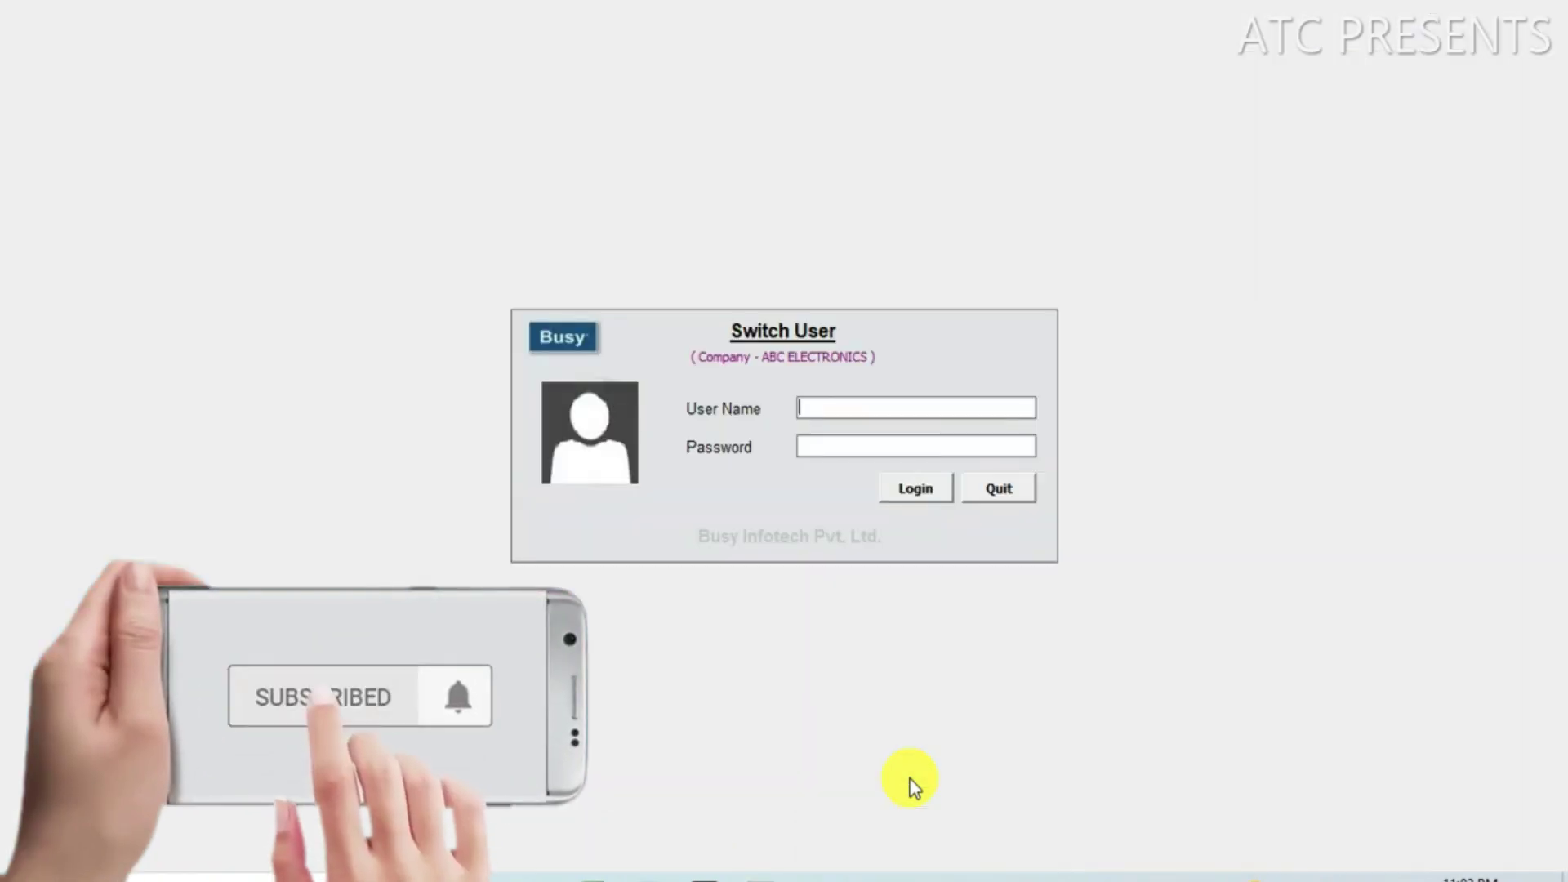
text(A)
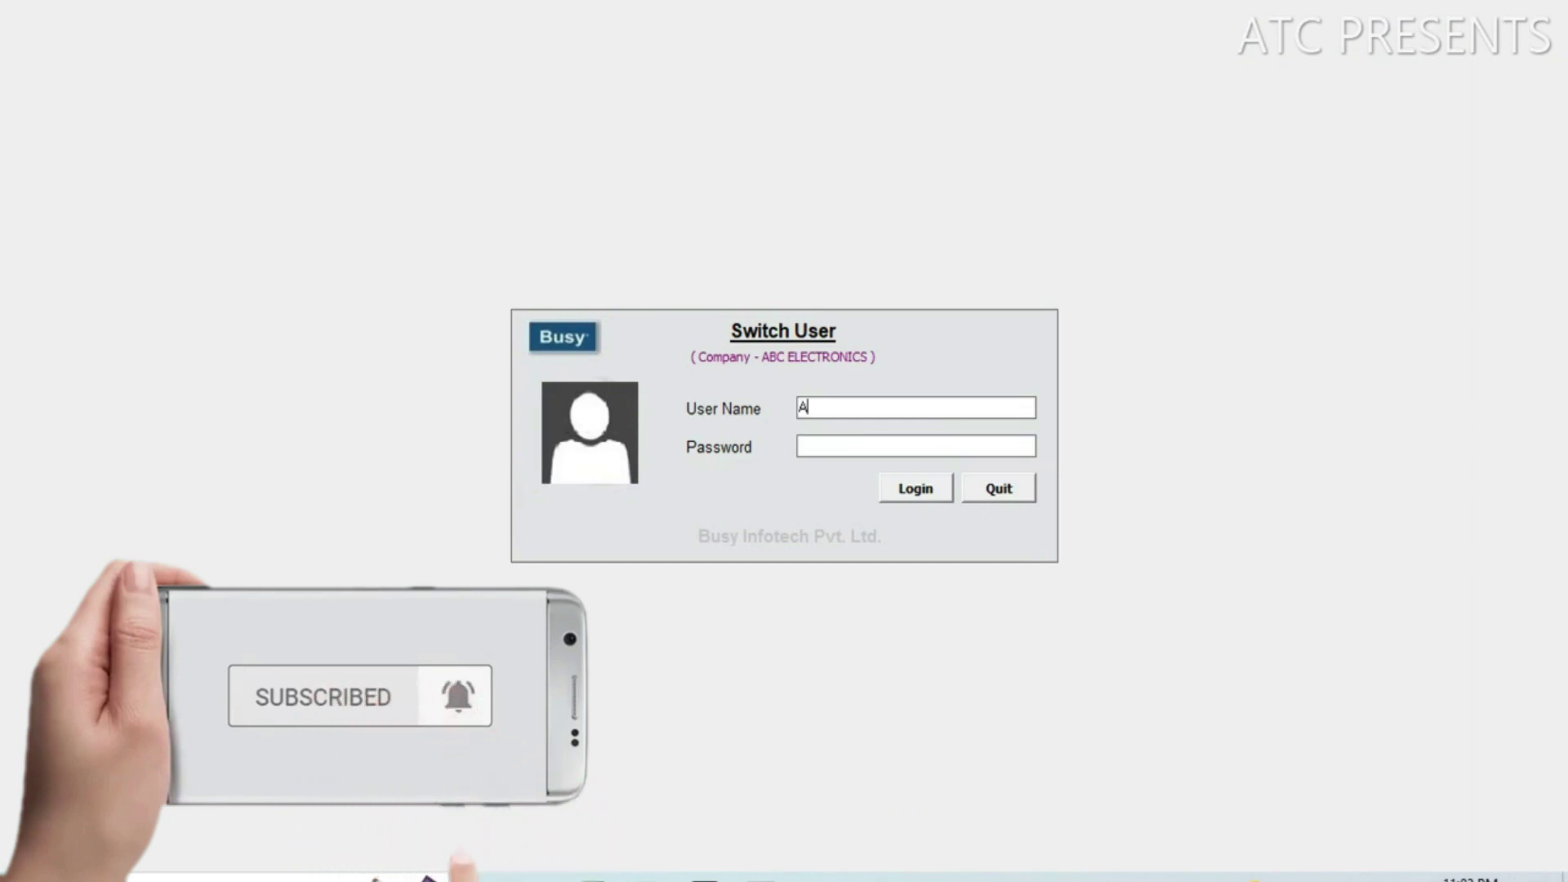
text(MIT)
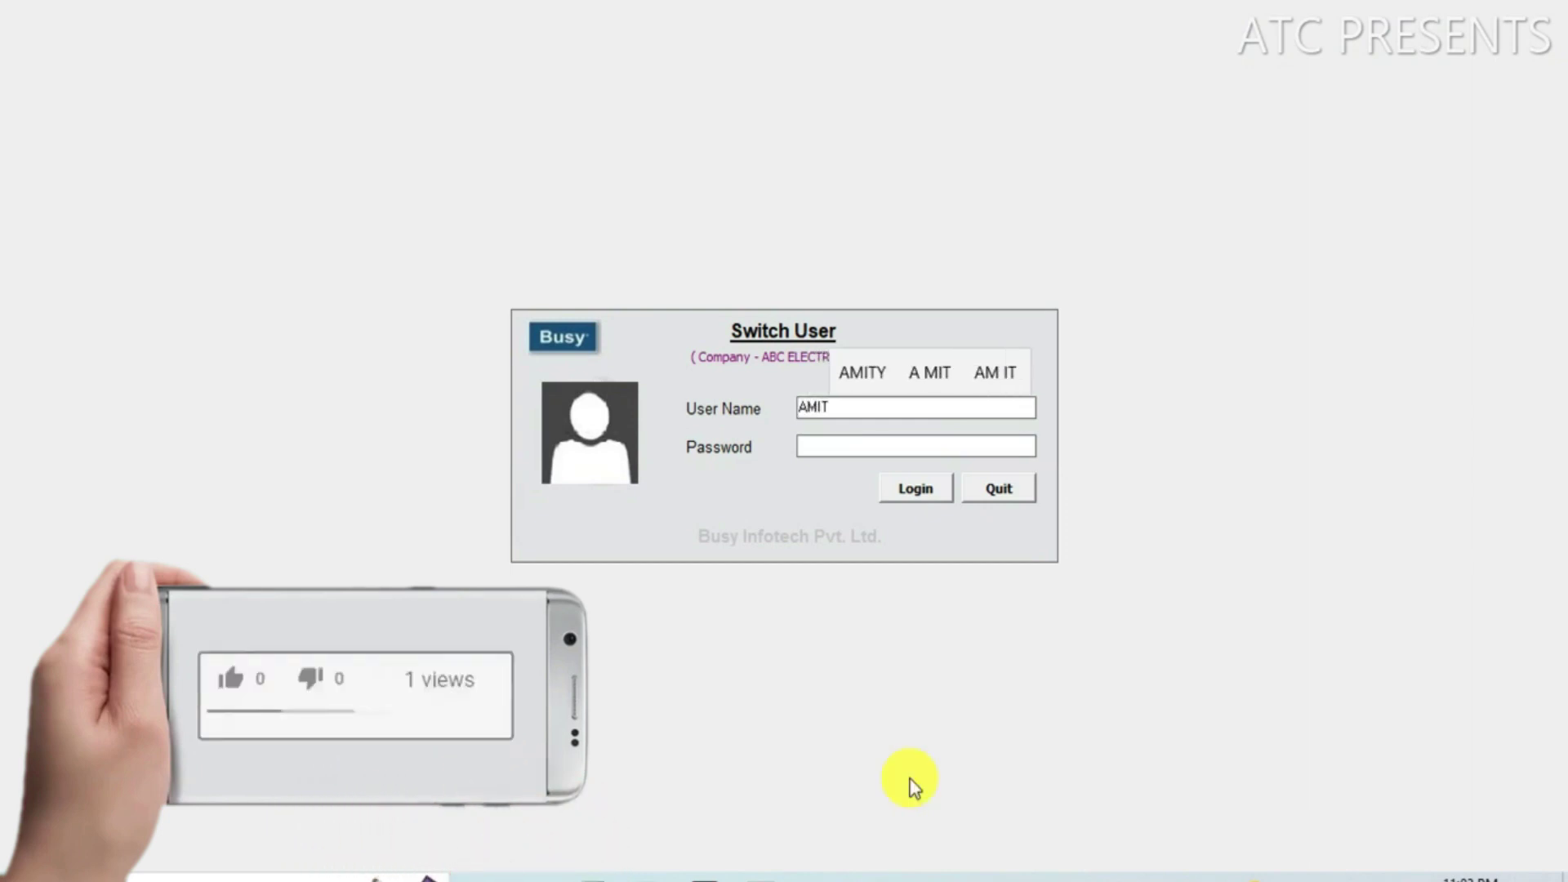
key(Return)
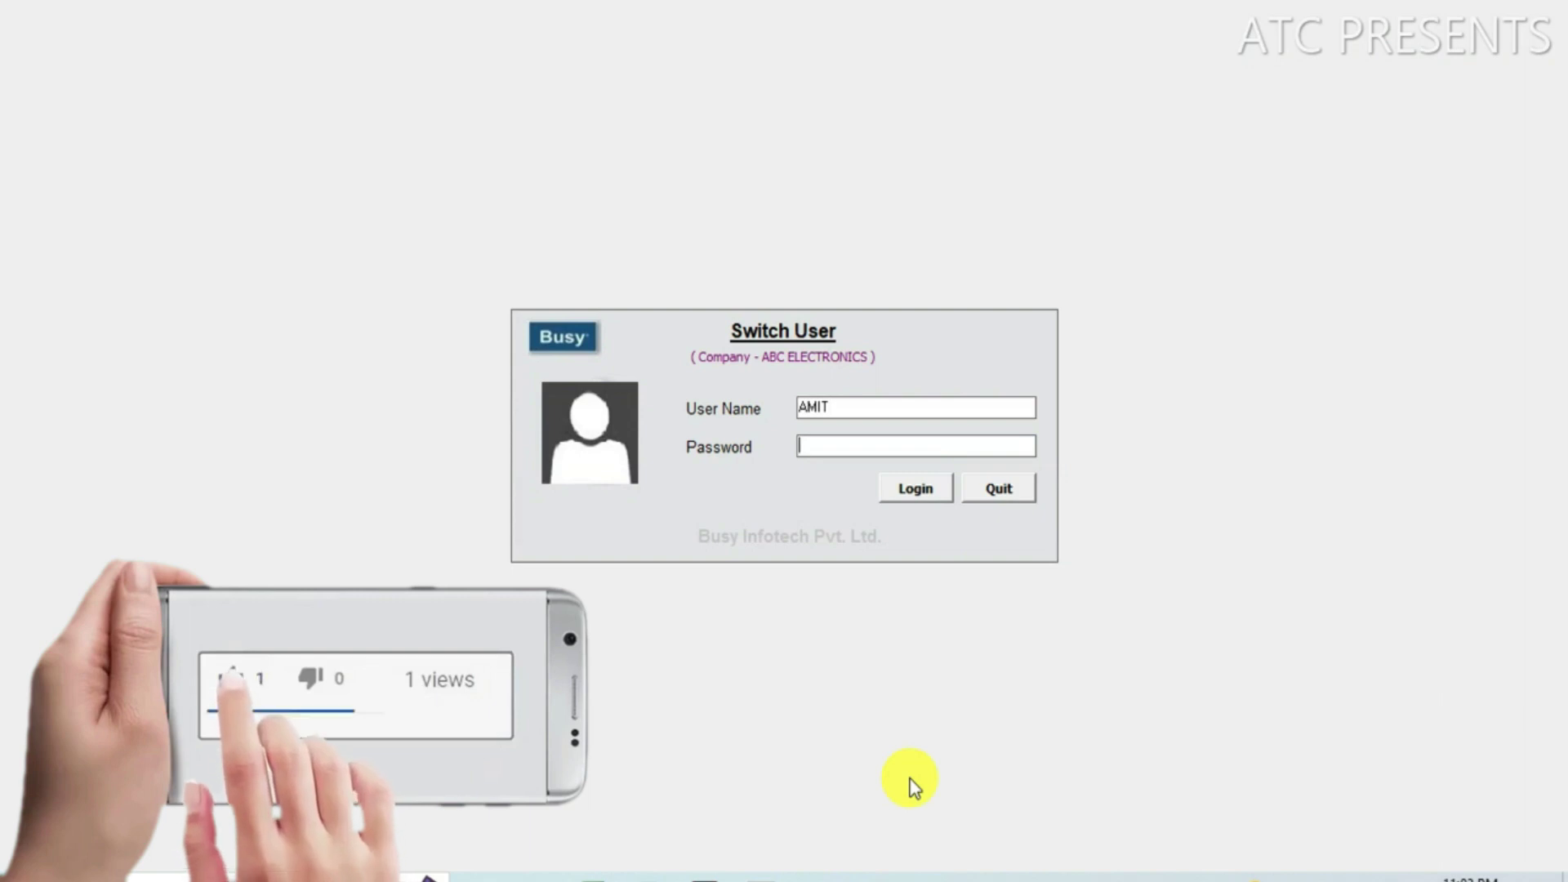
text(****)
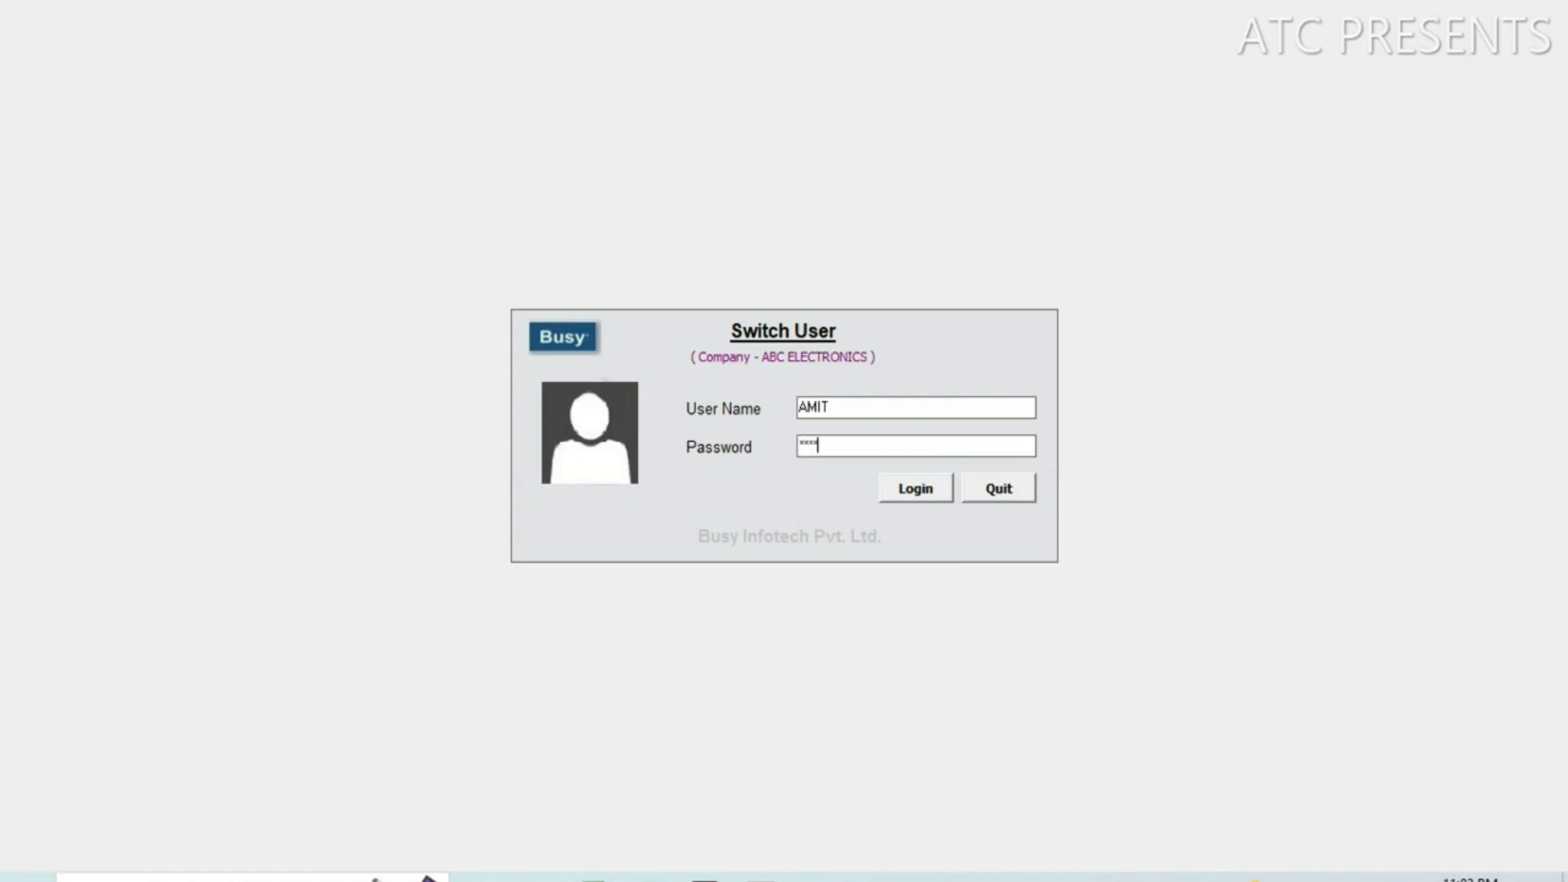
click(925, 488)
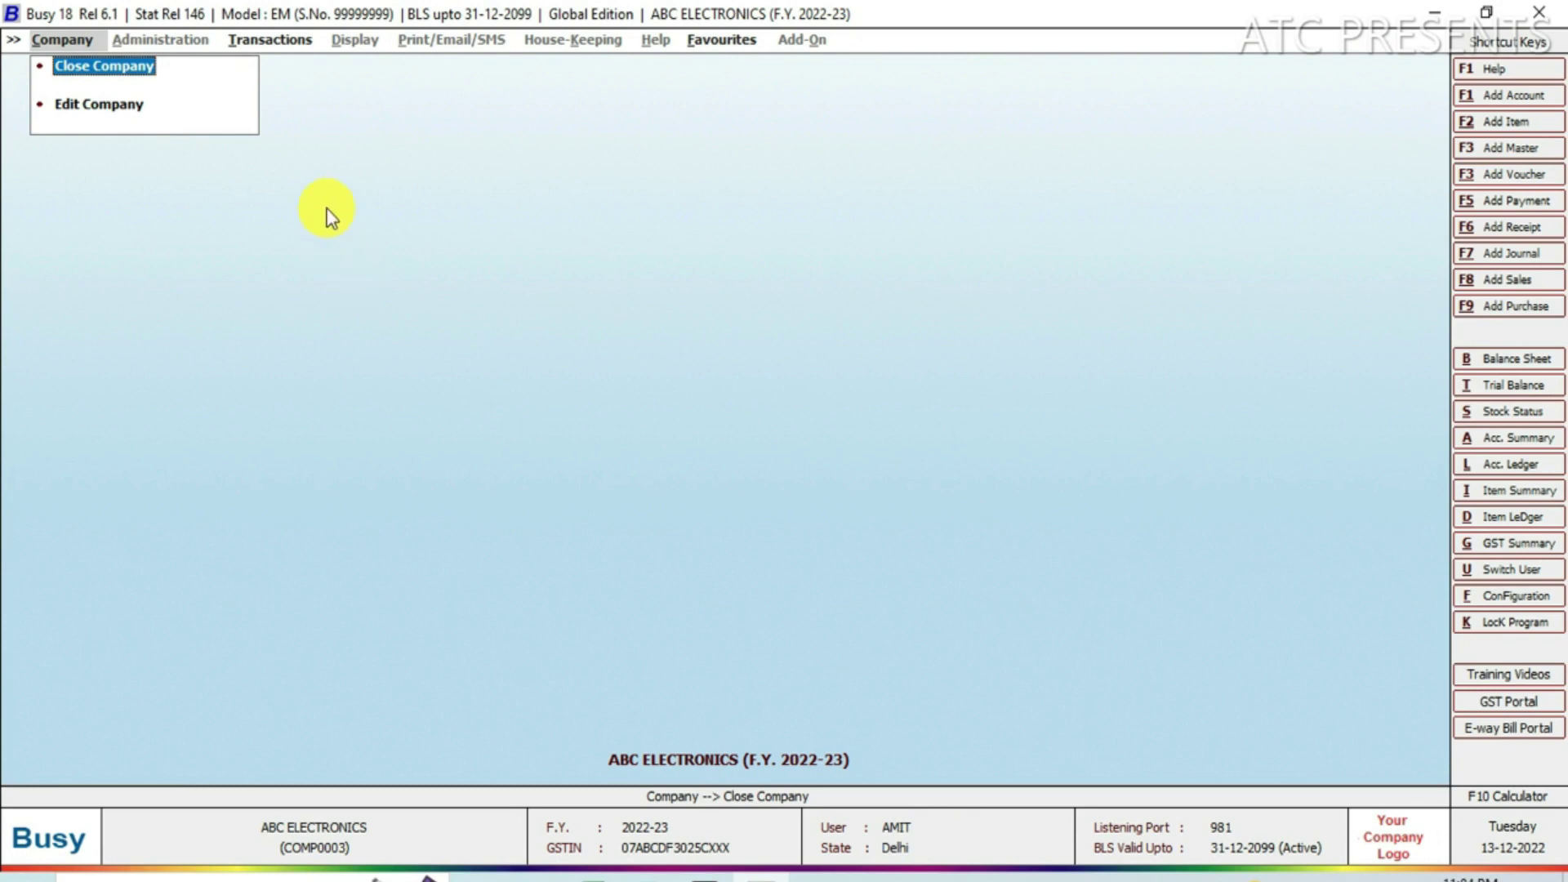
Open a blank Add Sales Voucher form through Transactions > Sales > Add.
click(281, 40)
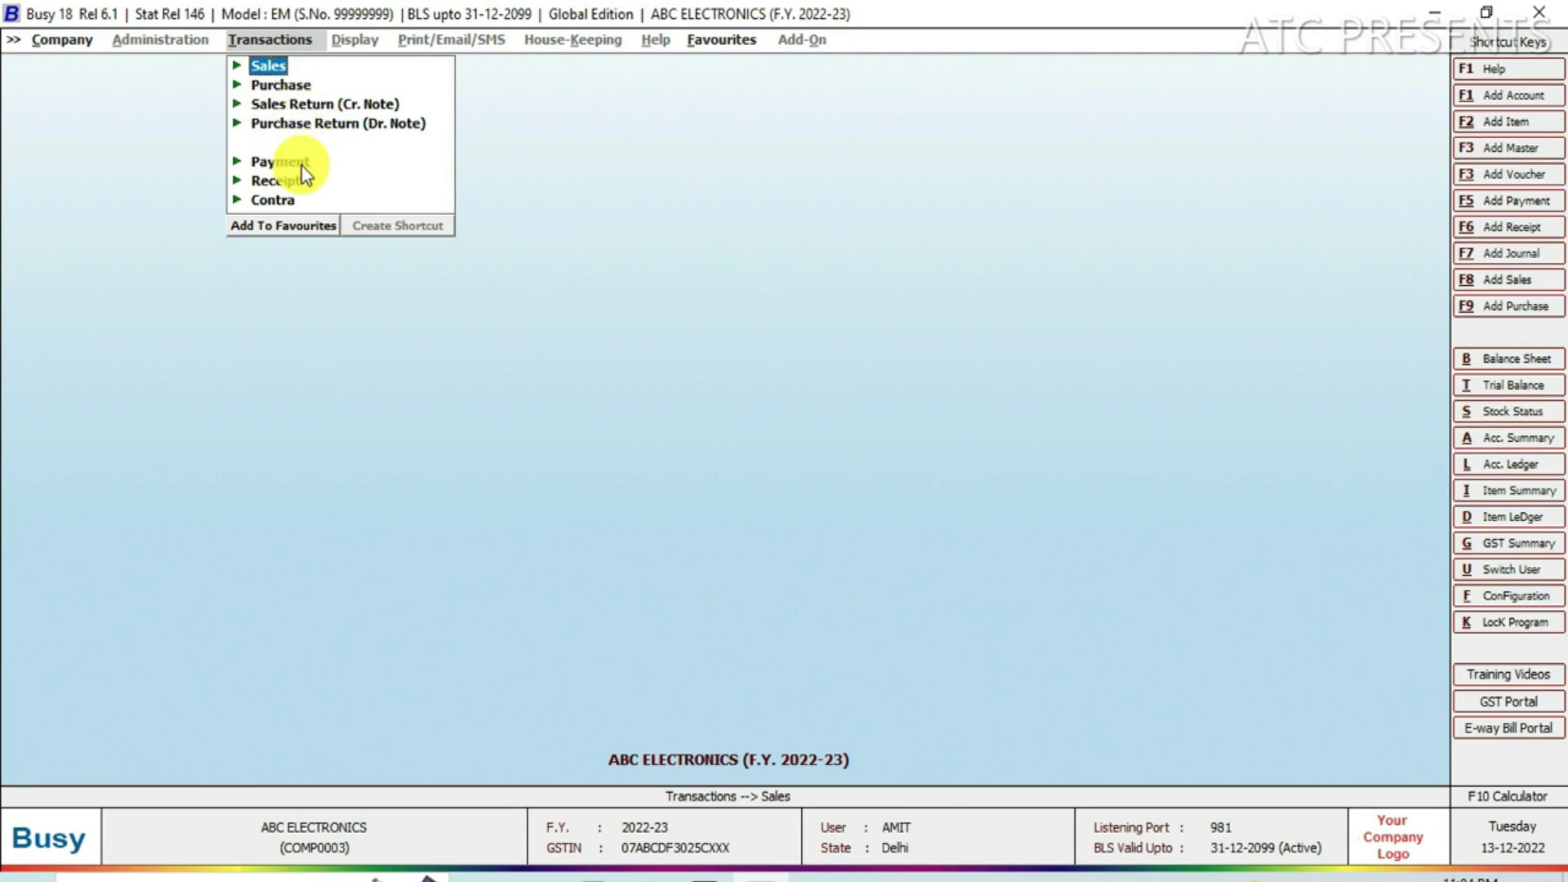
click(269, 66)
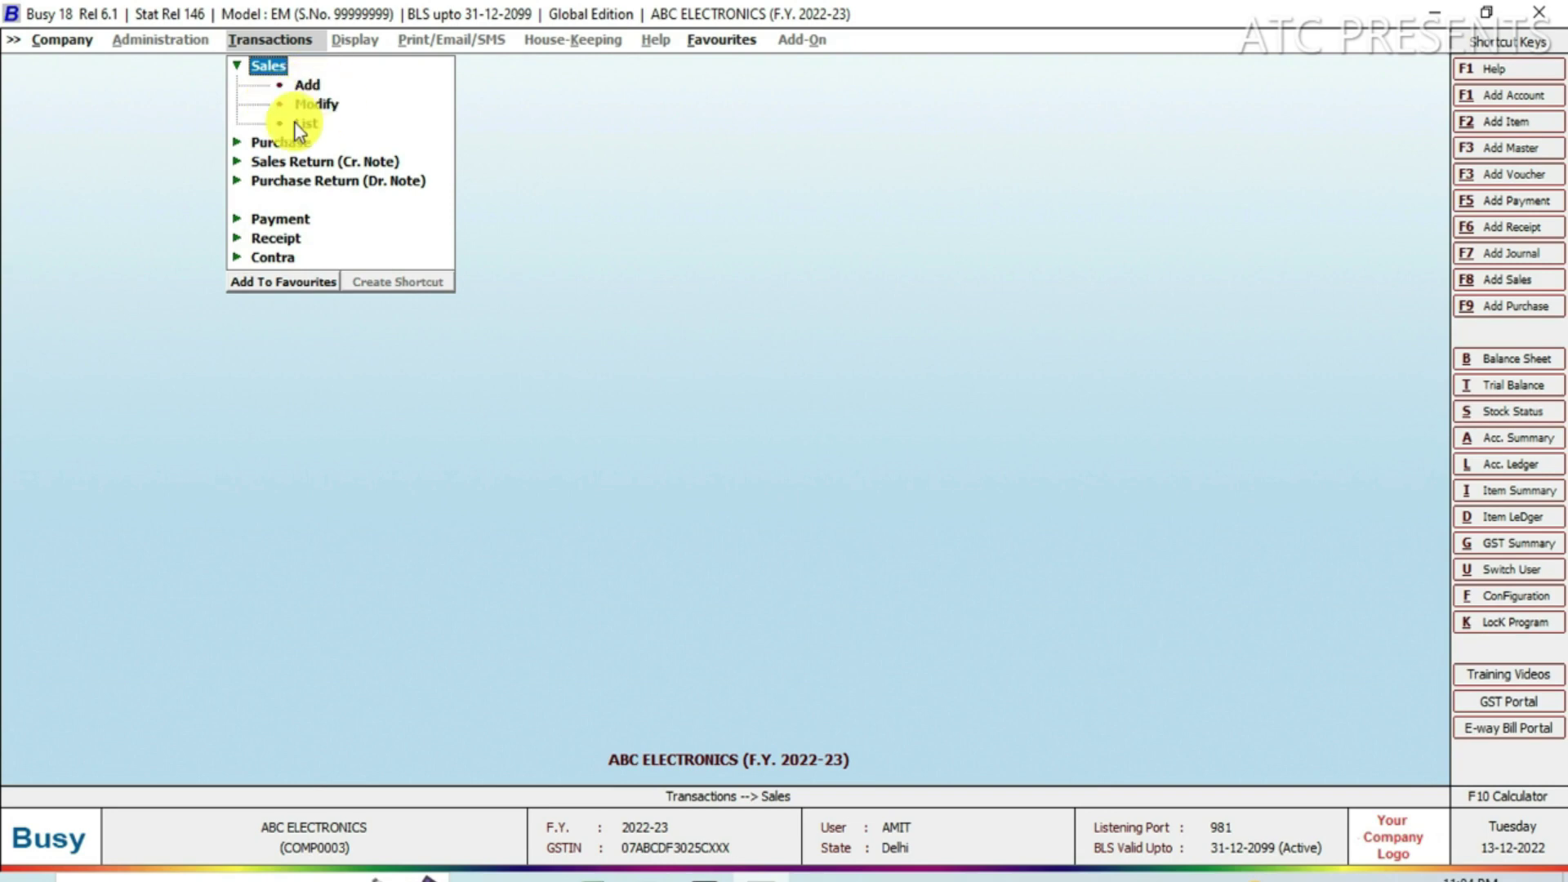
click(318, 87)
click(317, 87)
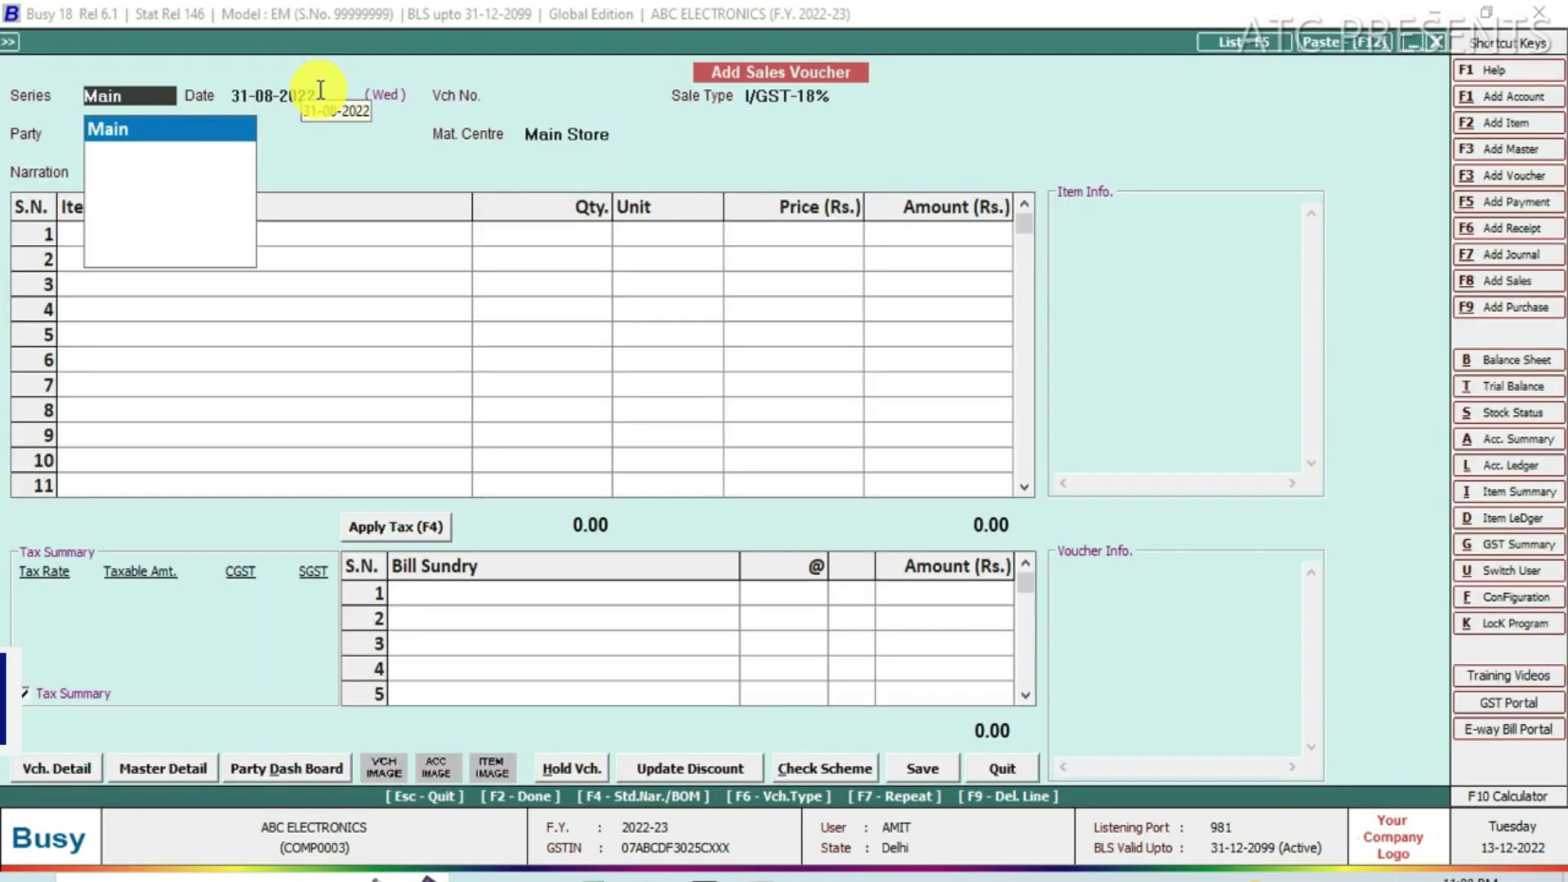
Set the voucher header: series Main, date 14-12-2022, sale type L/GST-MultiRate, party Cash.
key(Return)
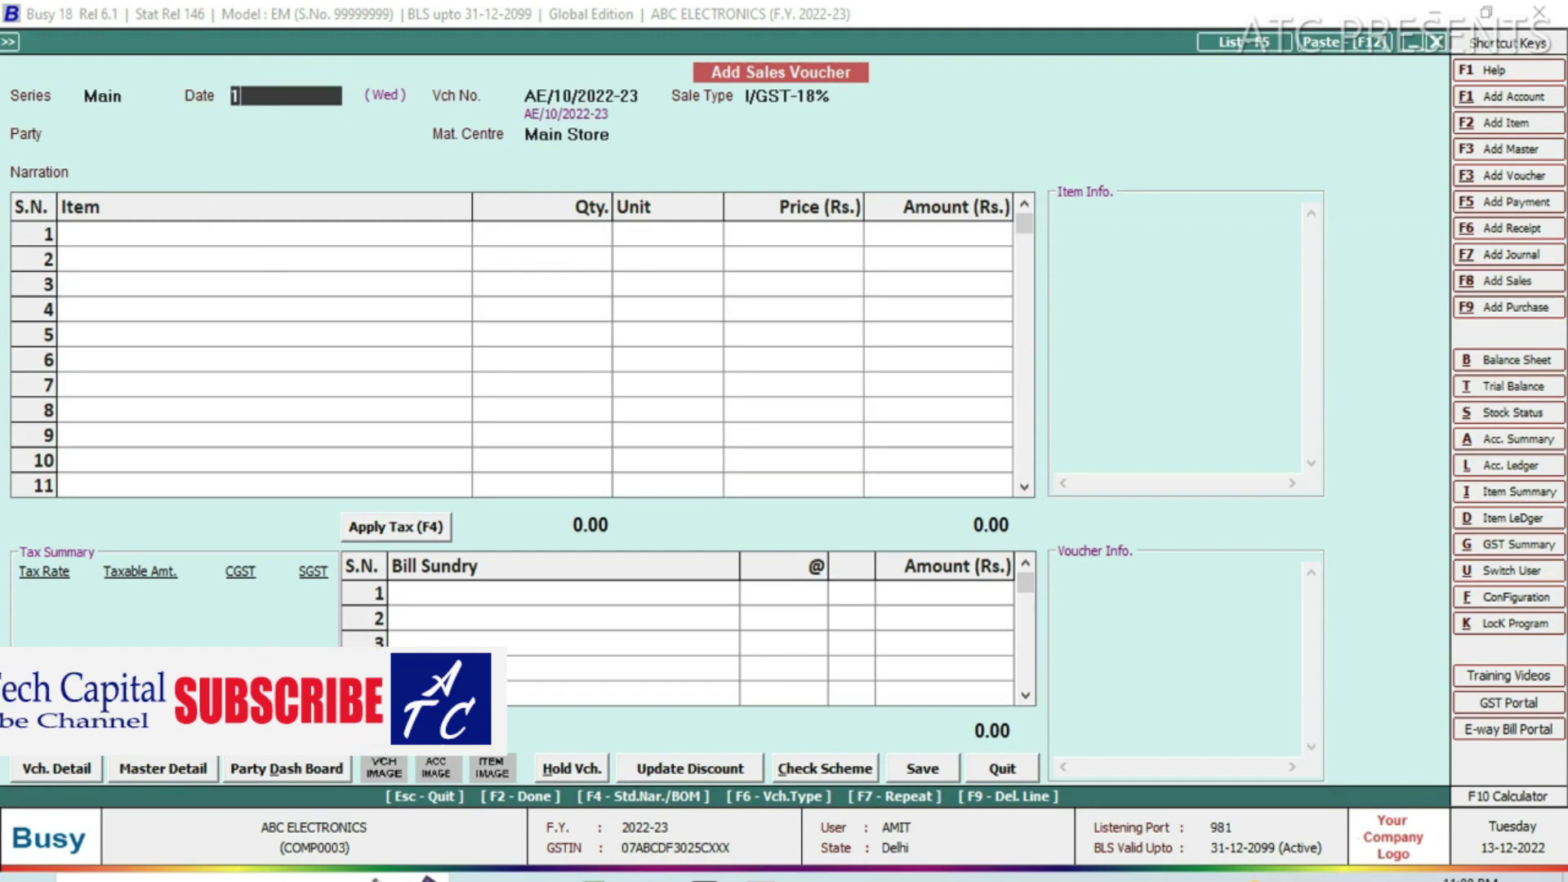
text(14/12)
key(Return)
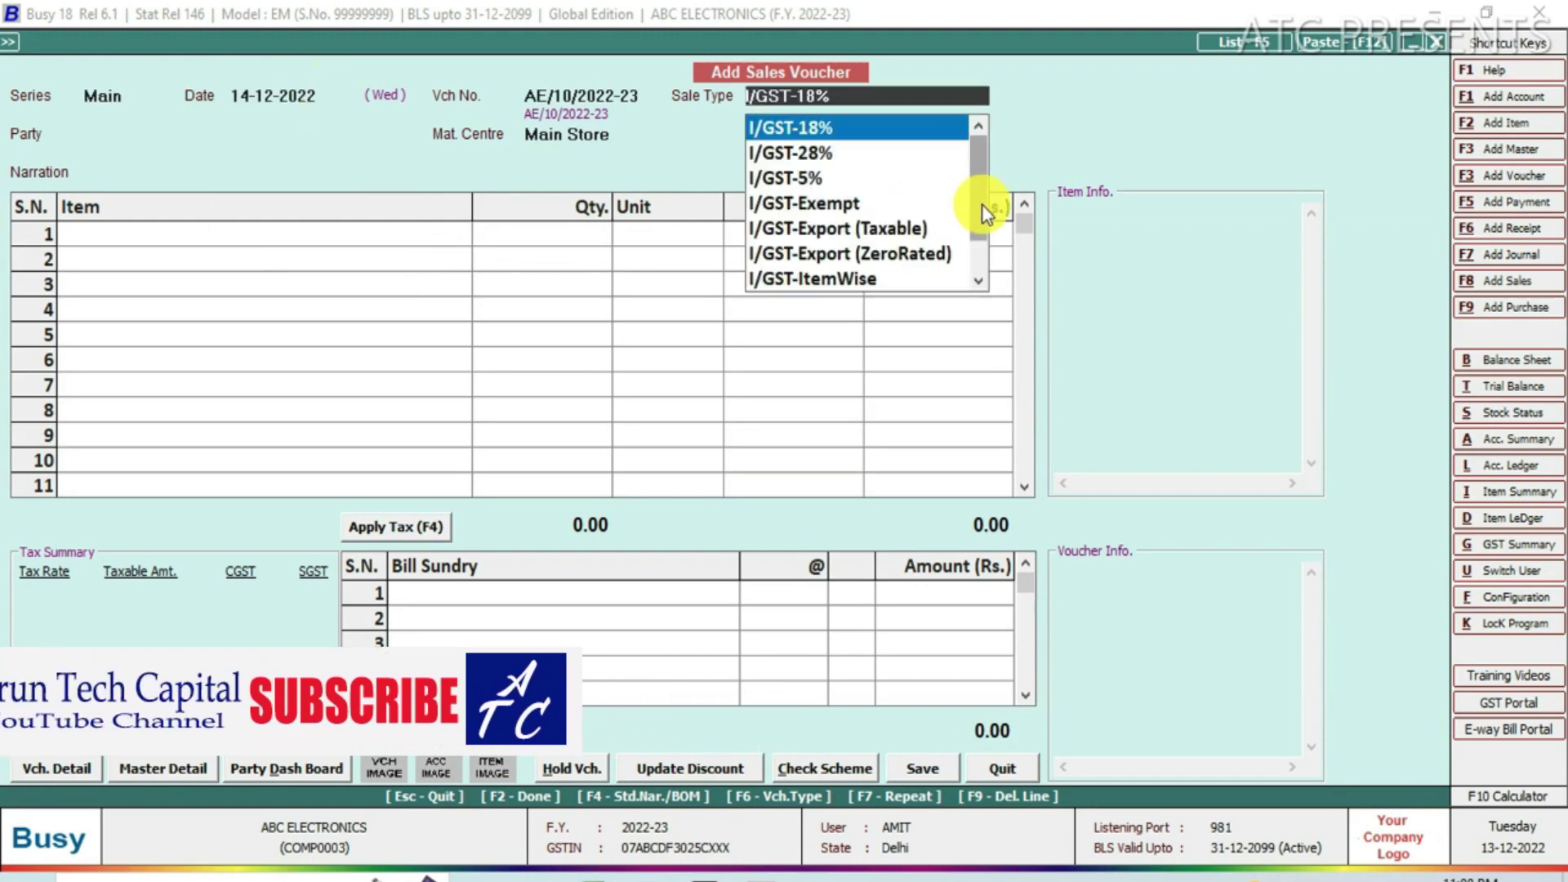
drag(982, 205, 982, 238)
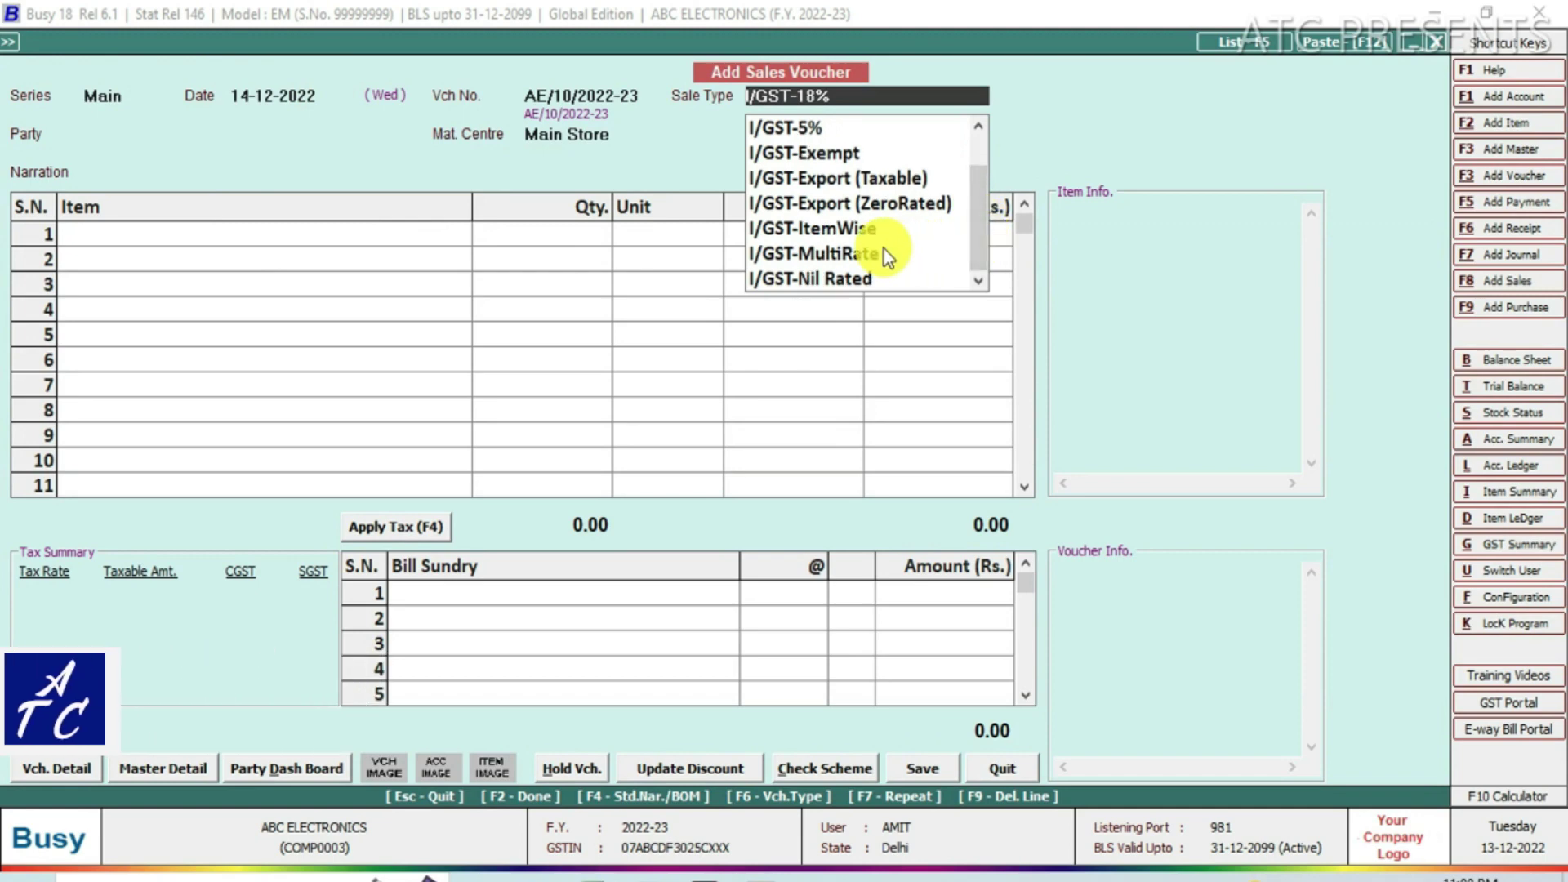
text(L)
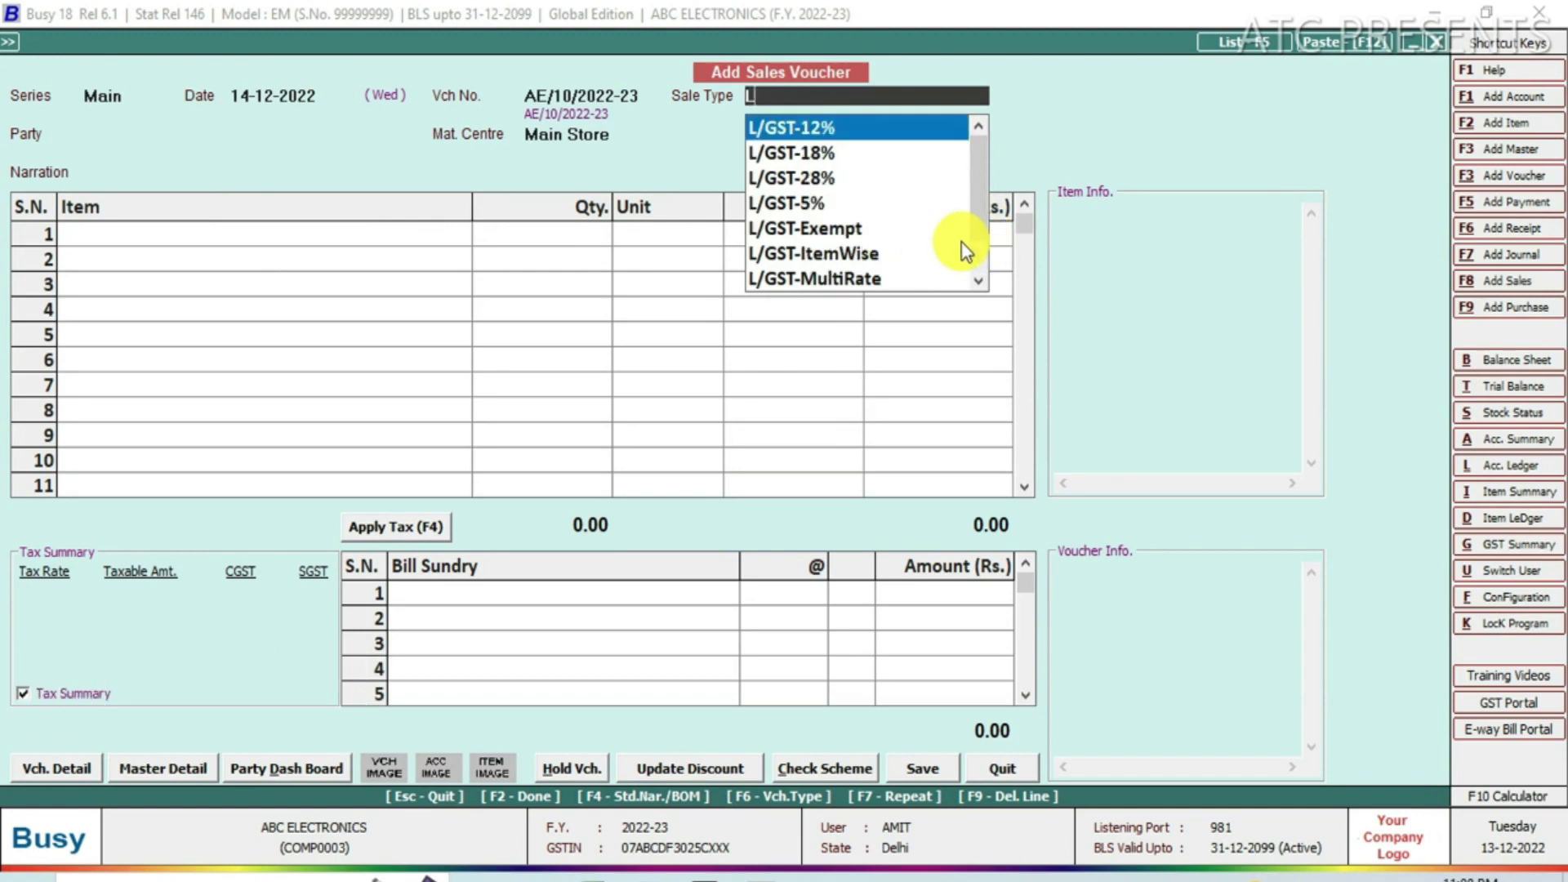
drag(983, 240, 987, 262)
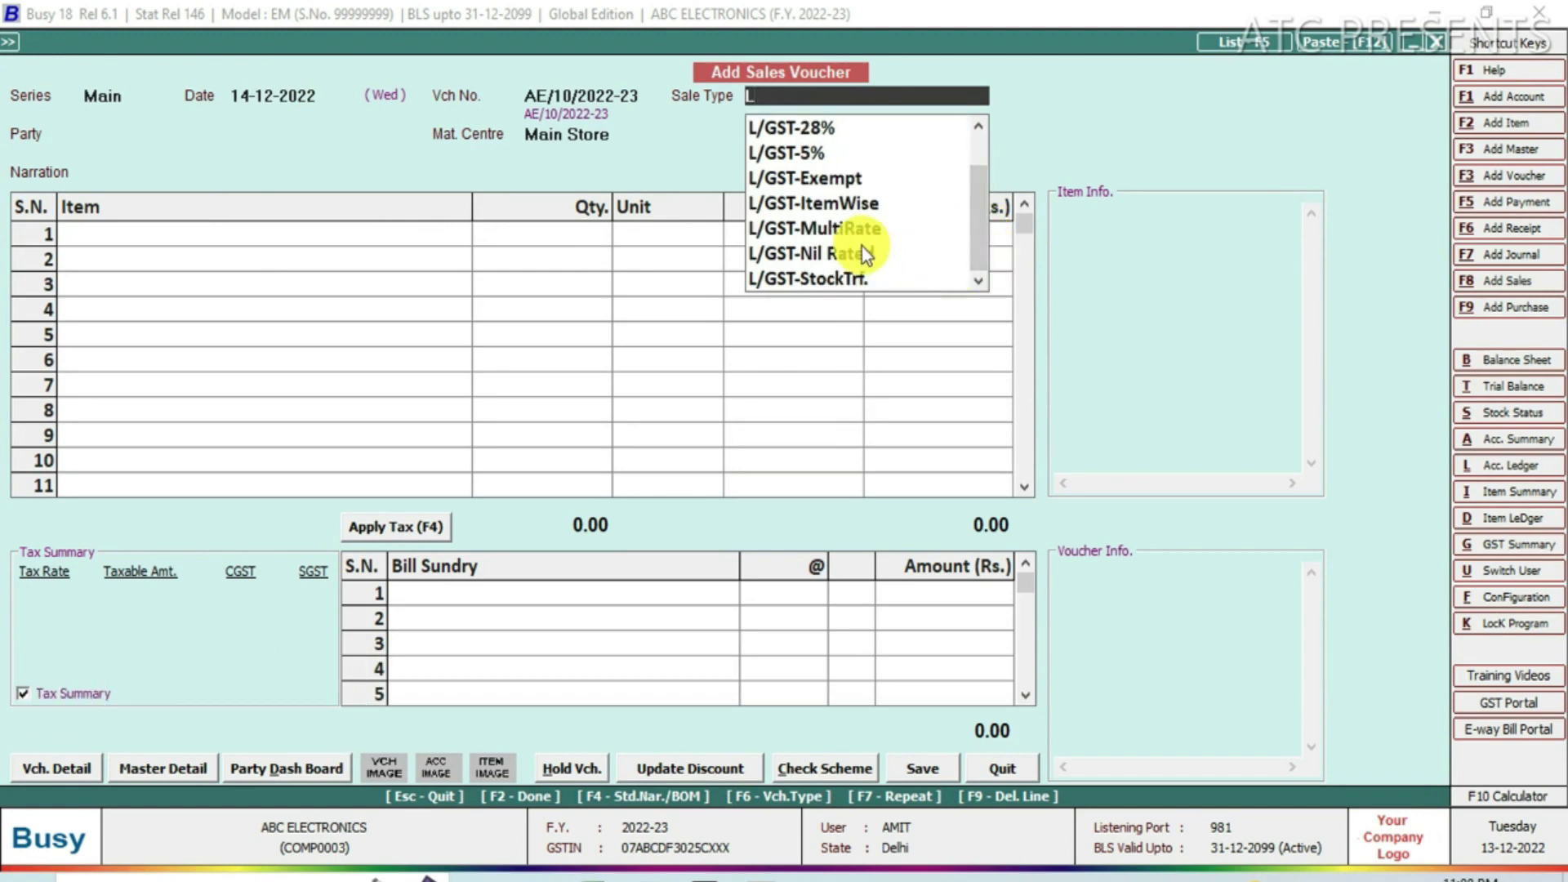
click(817, 228)
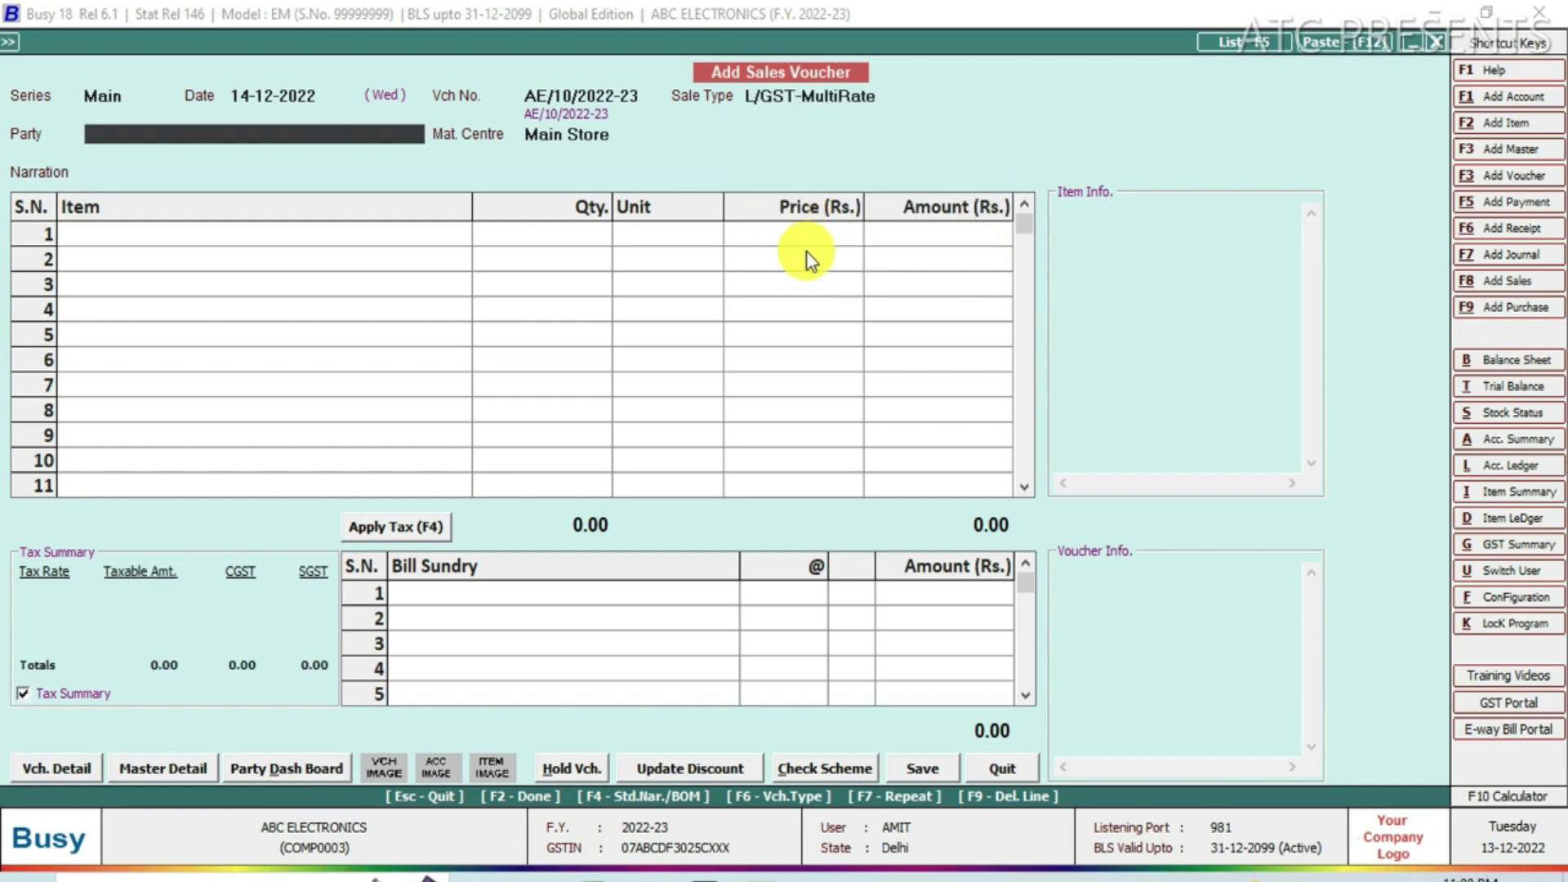
text(CAS)
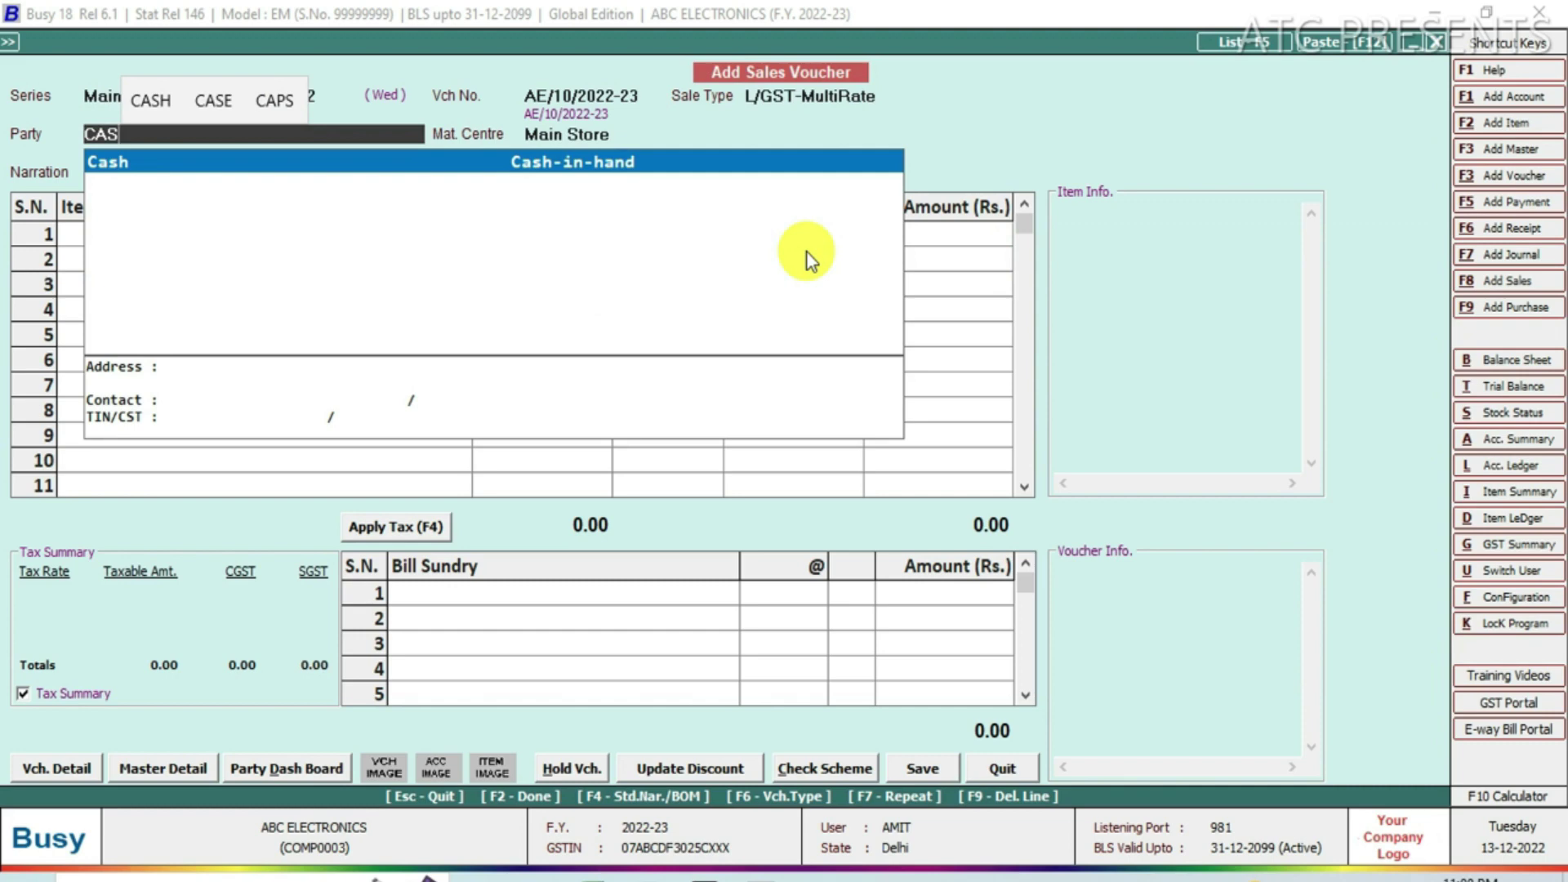
key(Return)
key(Return)
key(Return)
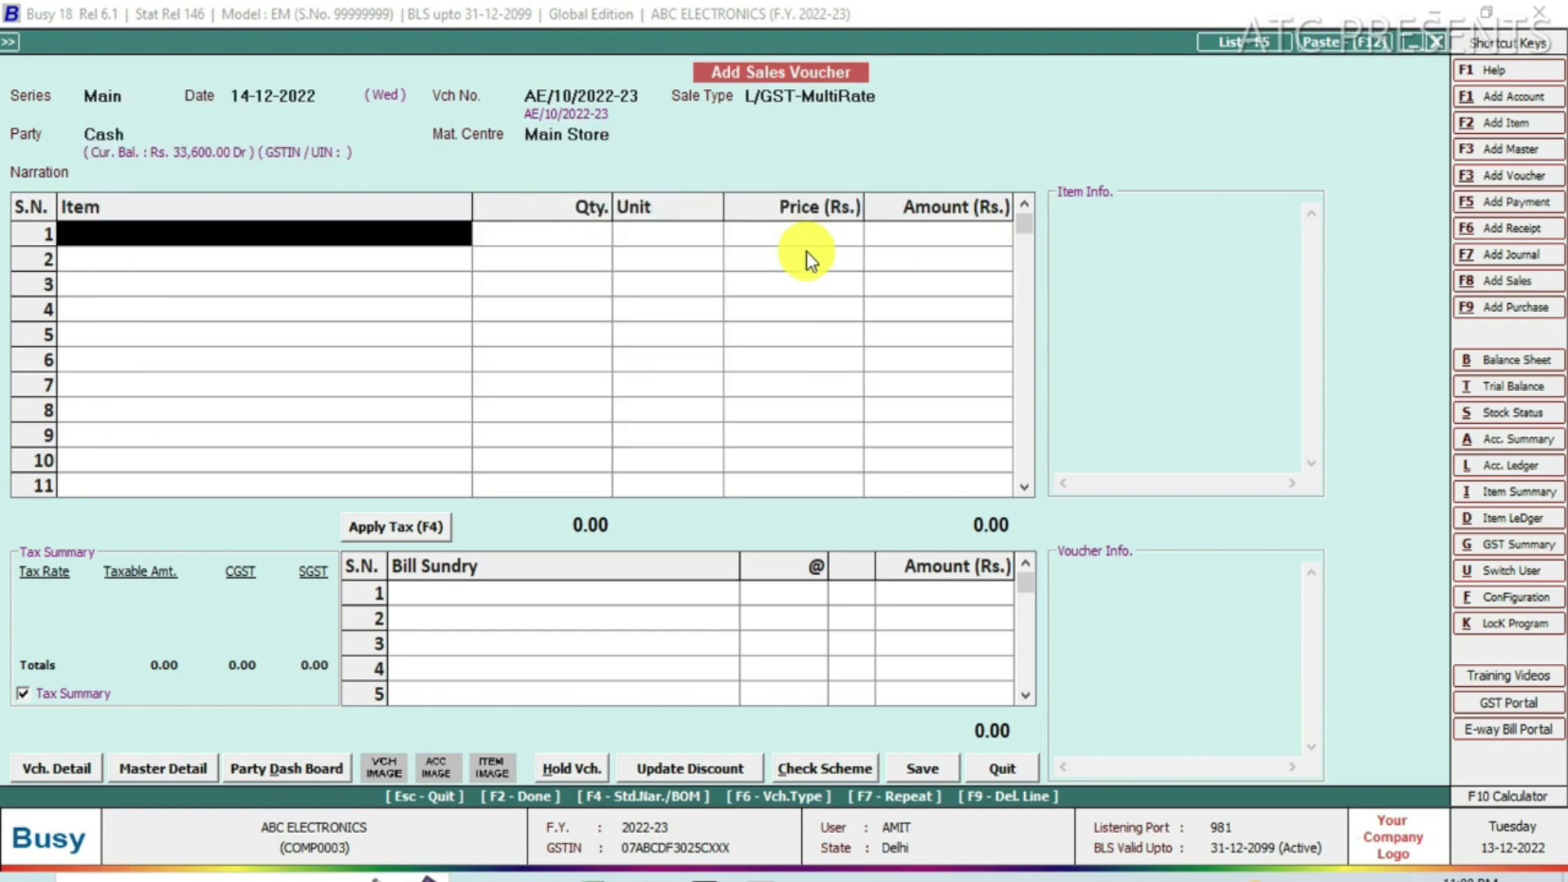
Add HP LAPTOP and HP PRINTER, quantity 1 each, totalling 48,000.00.
text(h)
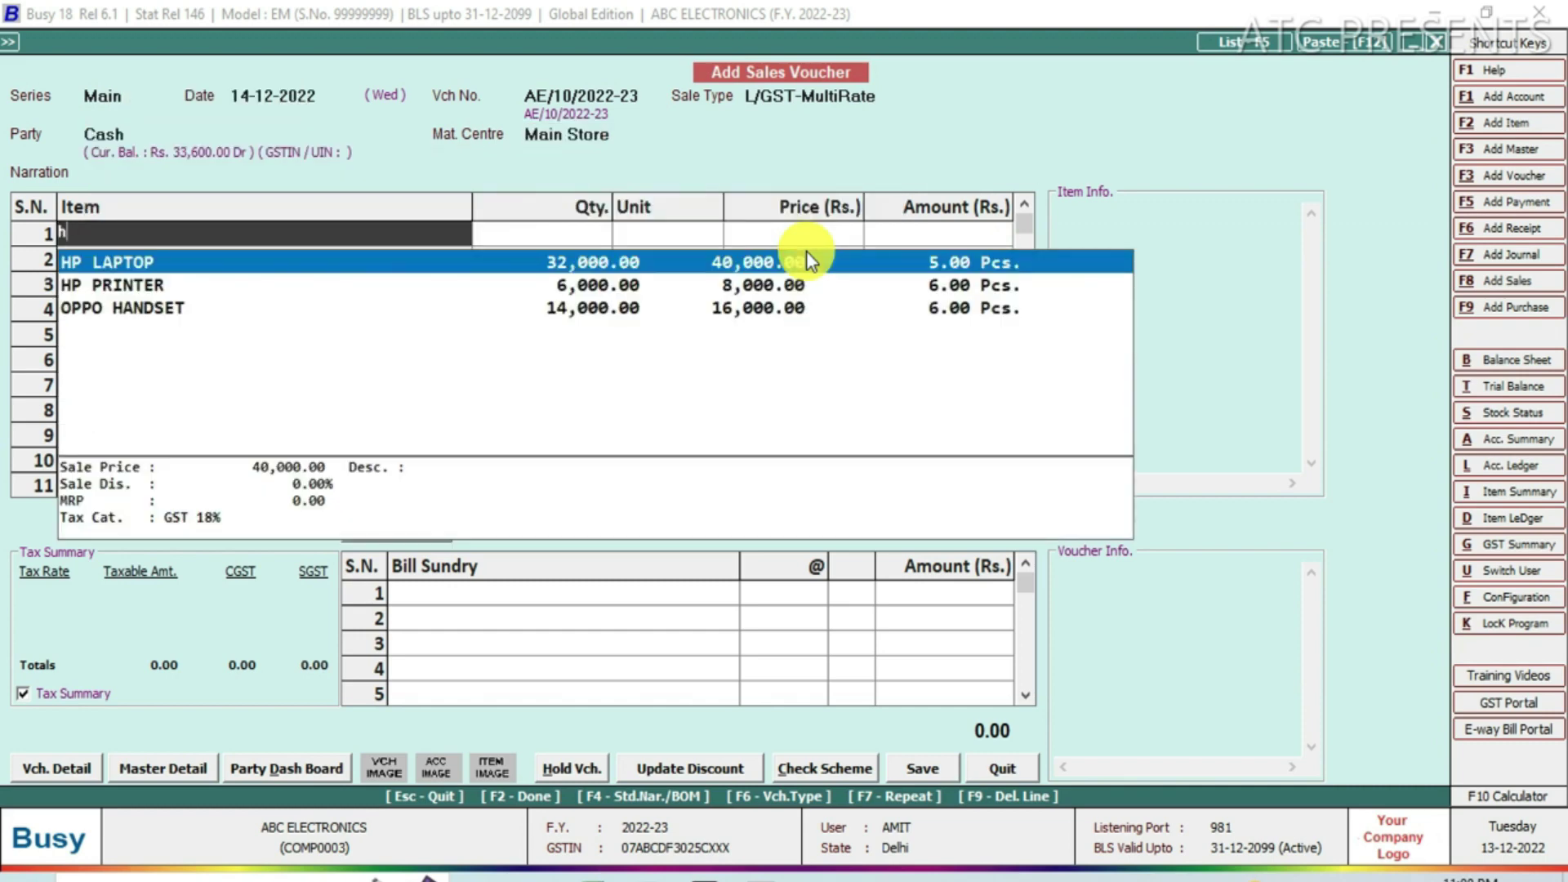
key(Return)
text(1)
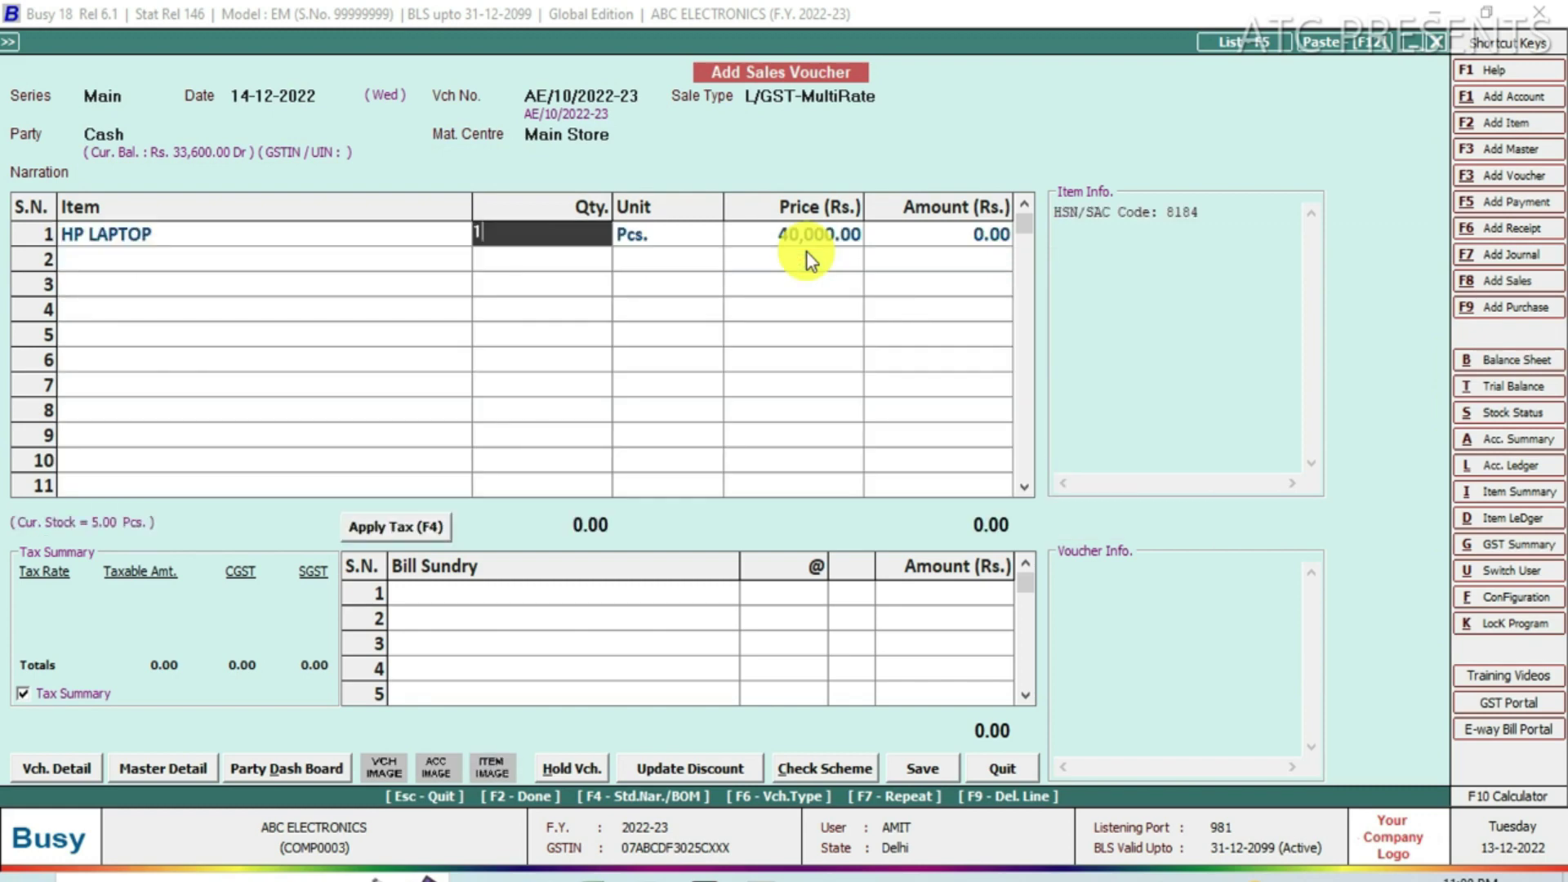
key(Return)
key(Return)
key(Return)
key(Return)
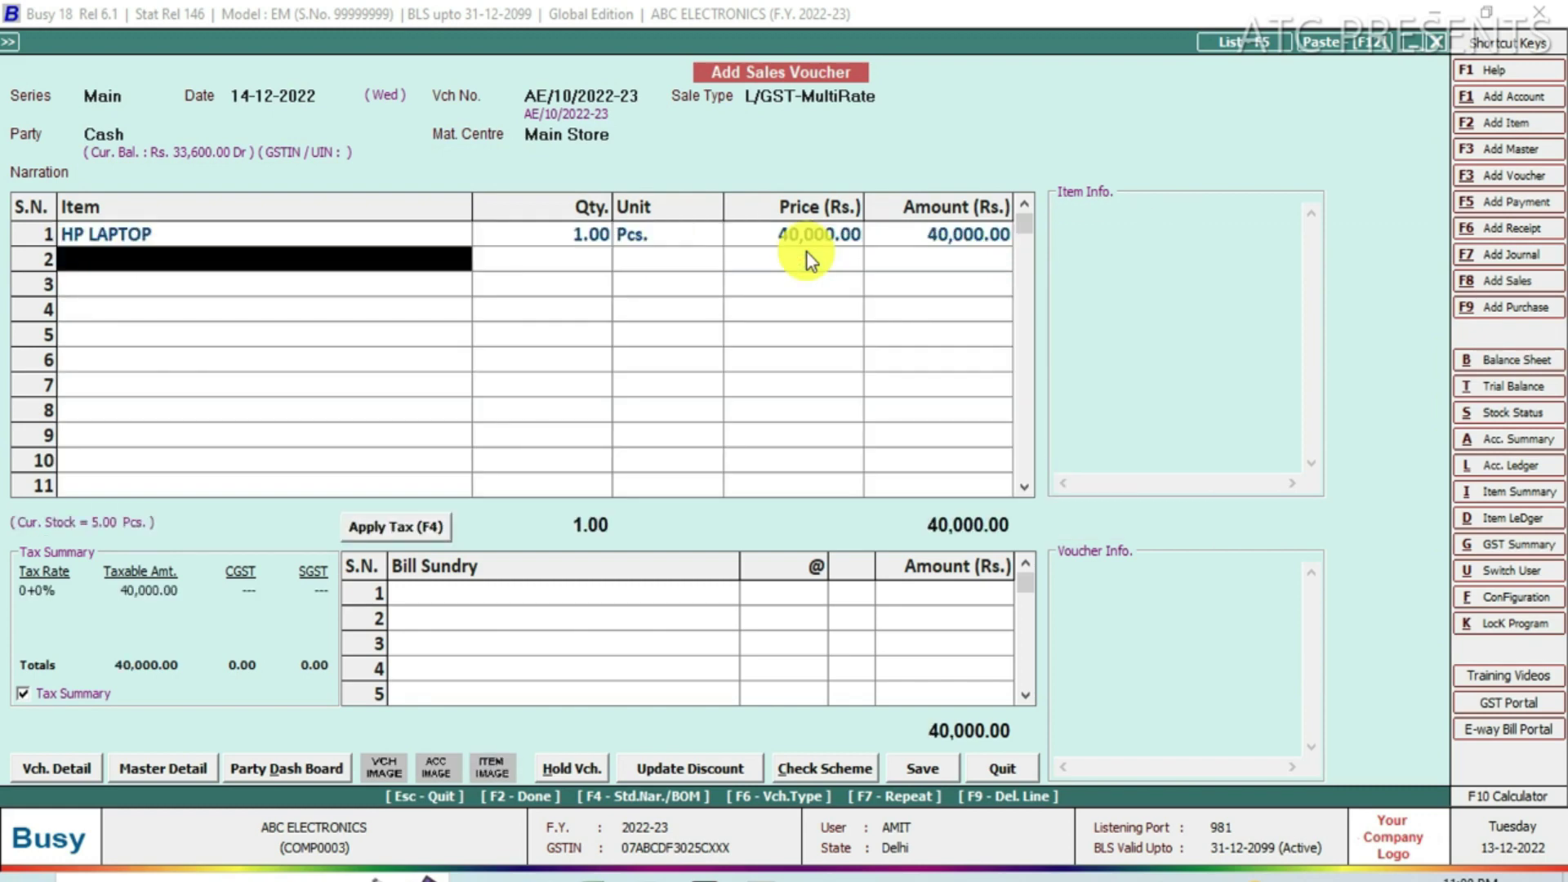
text(h)
key(Down)
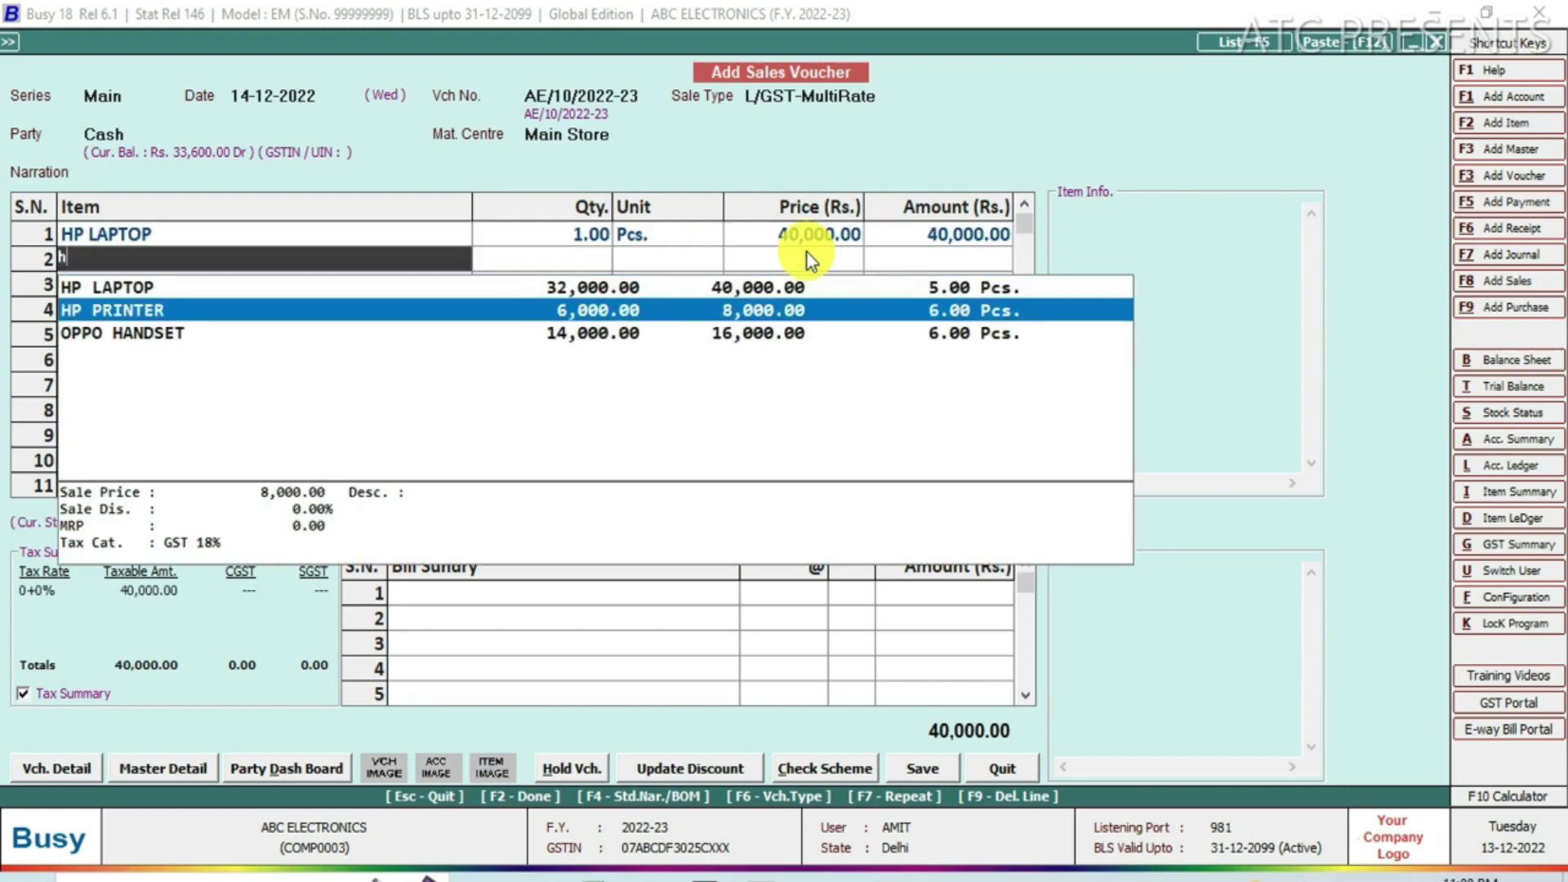
key(Return)
text(1)
key(Return)
key(Return)
key(Return)
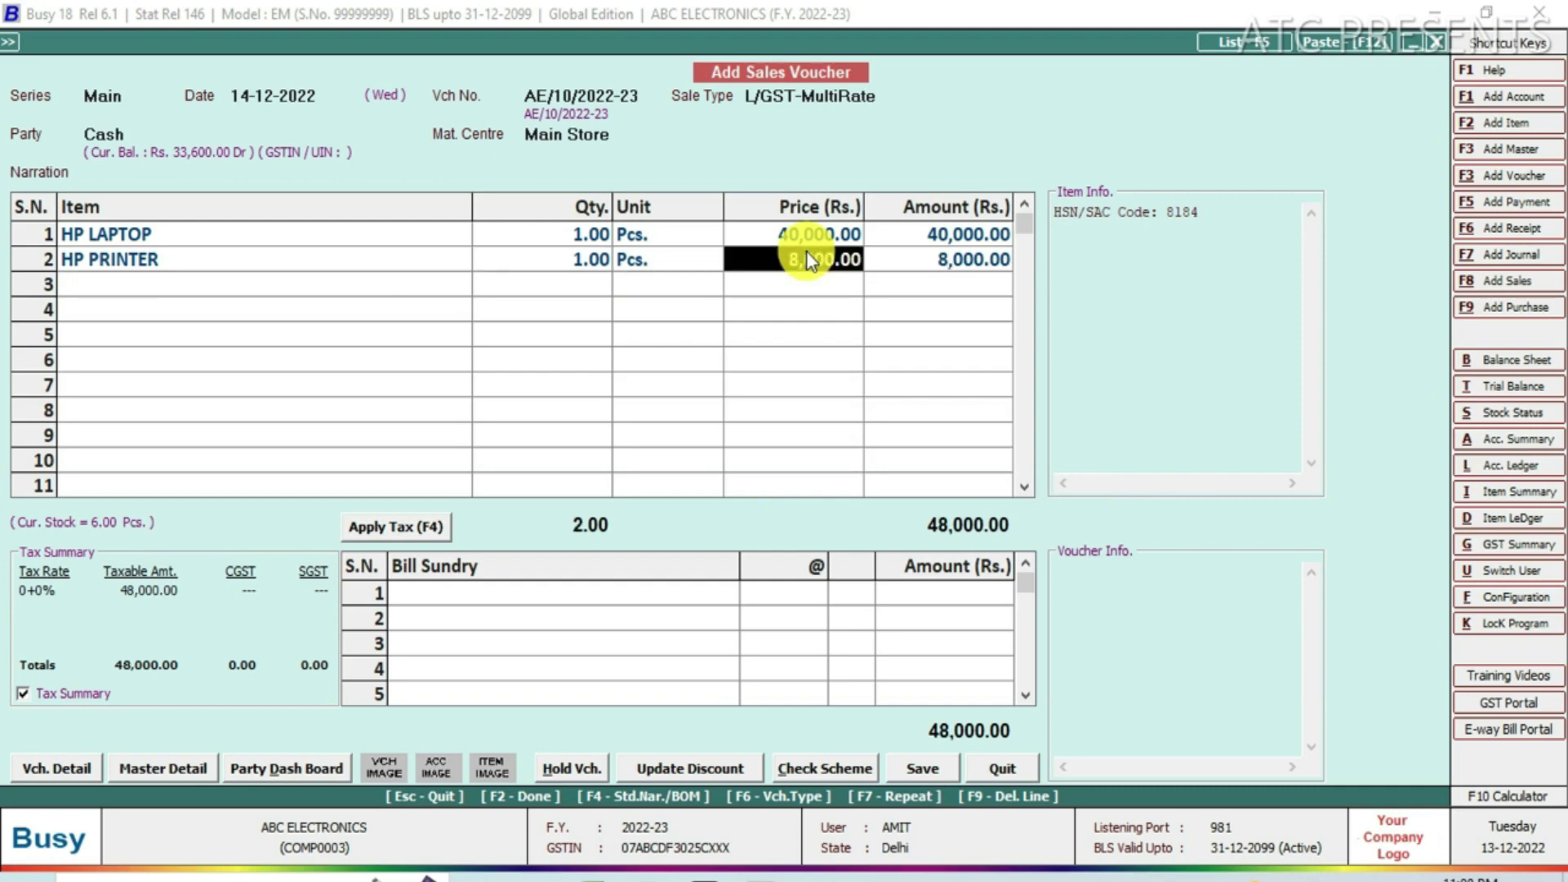